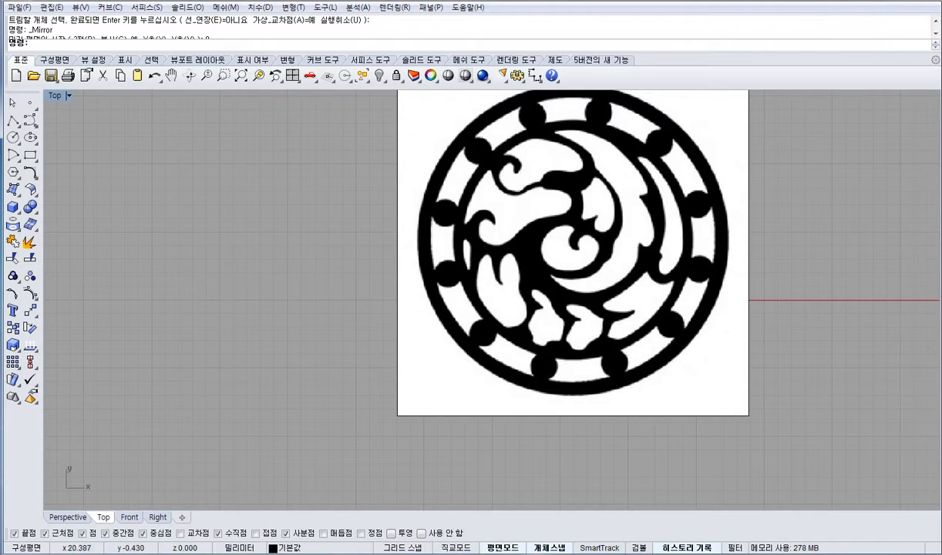
Draw a circle with a 20 mm diameter centred at the origin.
right_drag(767, 306, 710, 324)
click(13, 137)
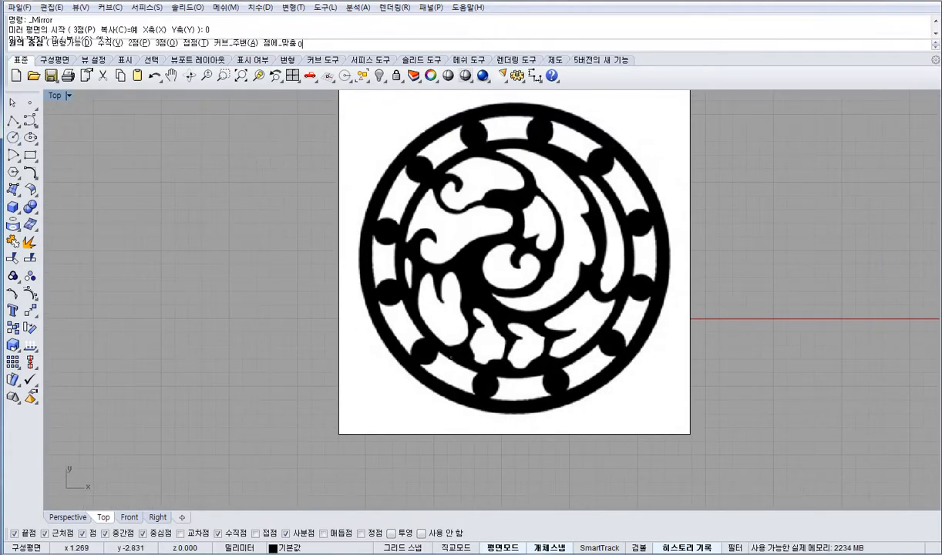
click(434, 317)
text(20)
key(Return)
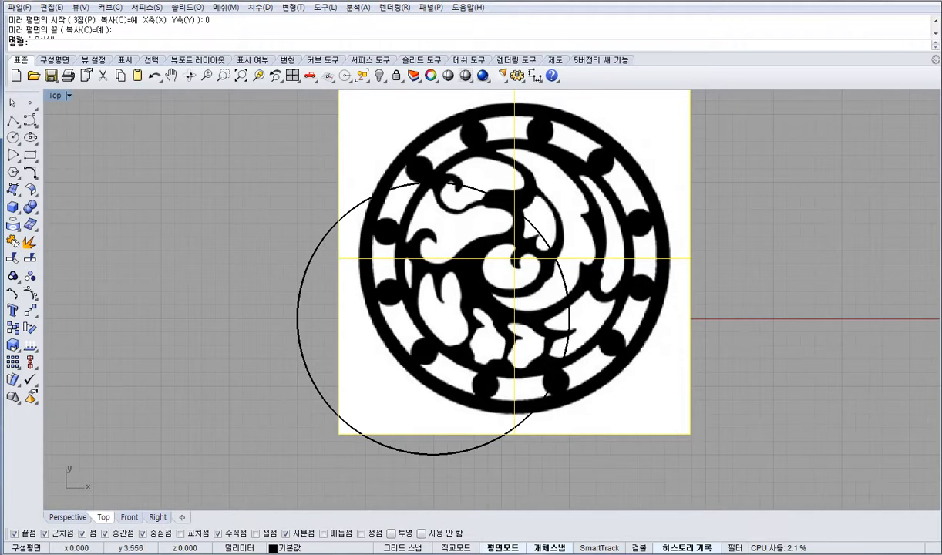
Move the reference picture slightly down and set its material transparency to about 81%.
drag(452, 259, 448, 289)
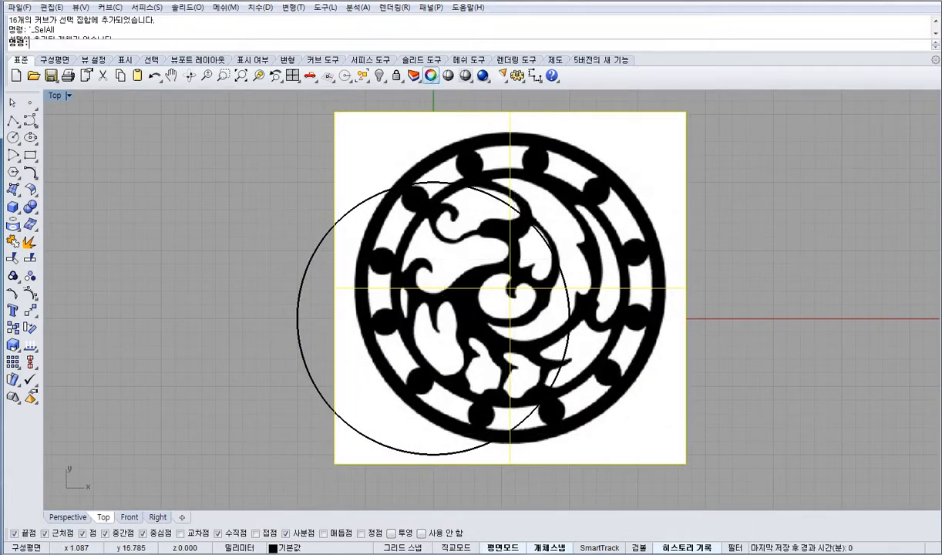
click(430, 75)
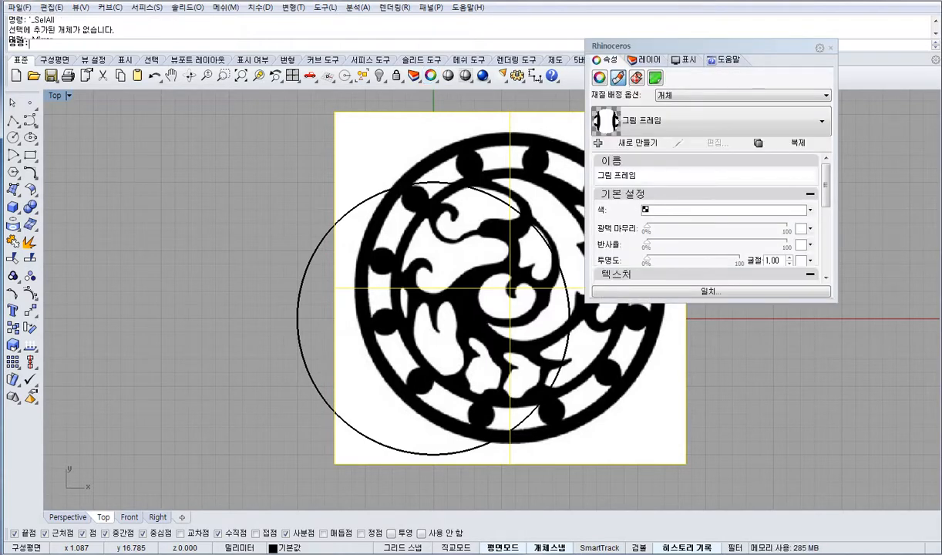
drag(710, 302, 711, 435)
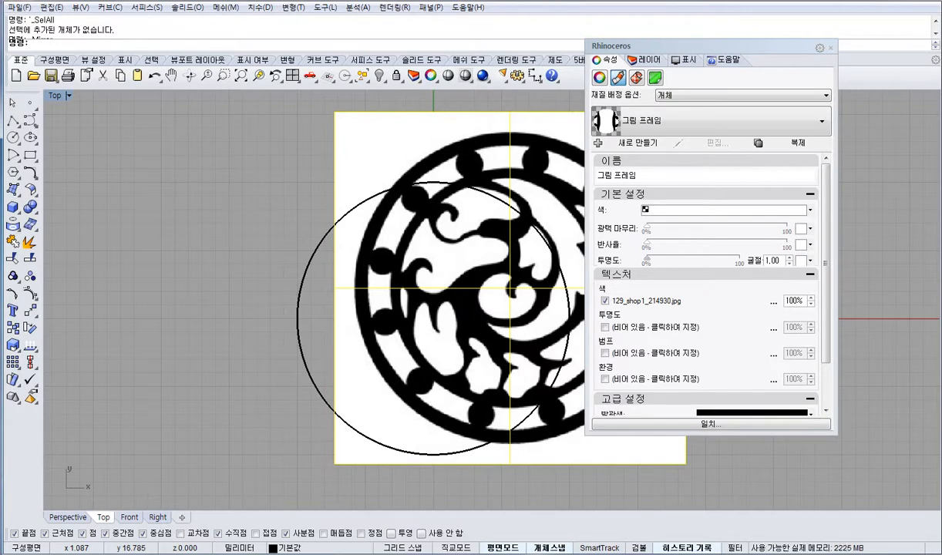
drag(646, 259, 723, 259)
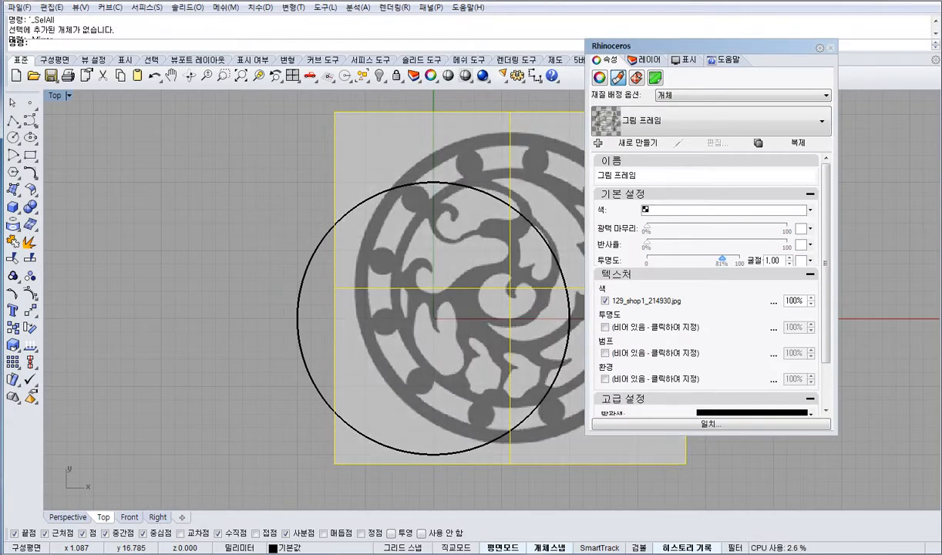
click(830, 48)
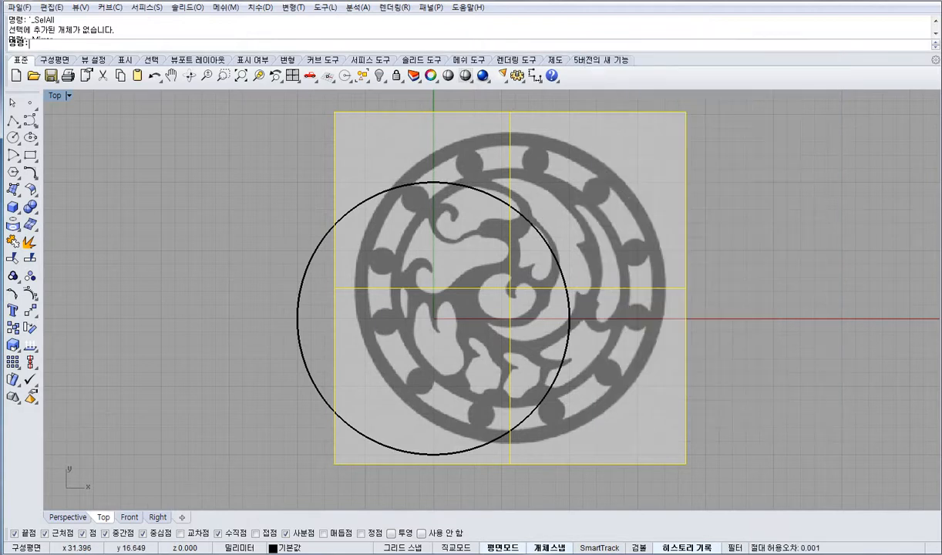
Scale and position the reference picture so its outer ring matches the 20 mm circle, and lock it.
scroll(347, 296, up, 4)
drag(361, 292, 277, 342)
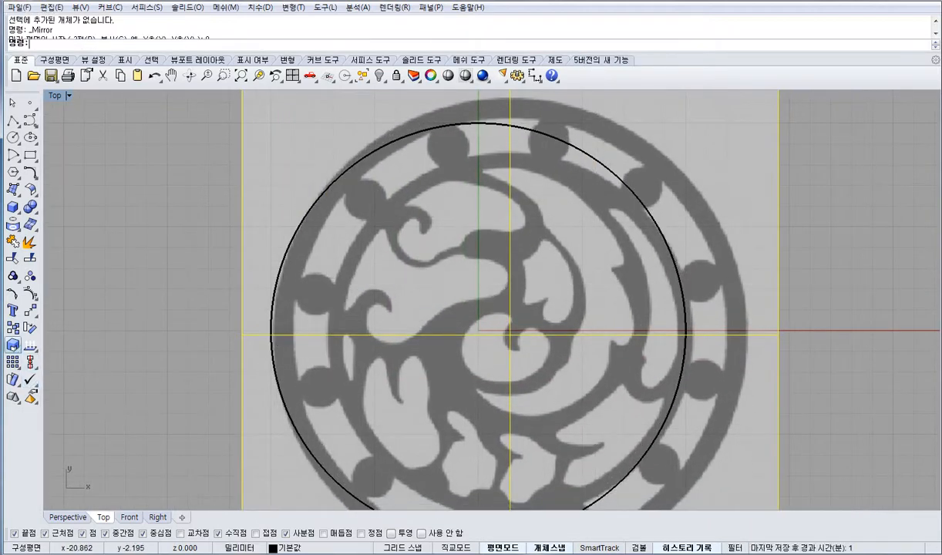
click(13, 344)
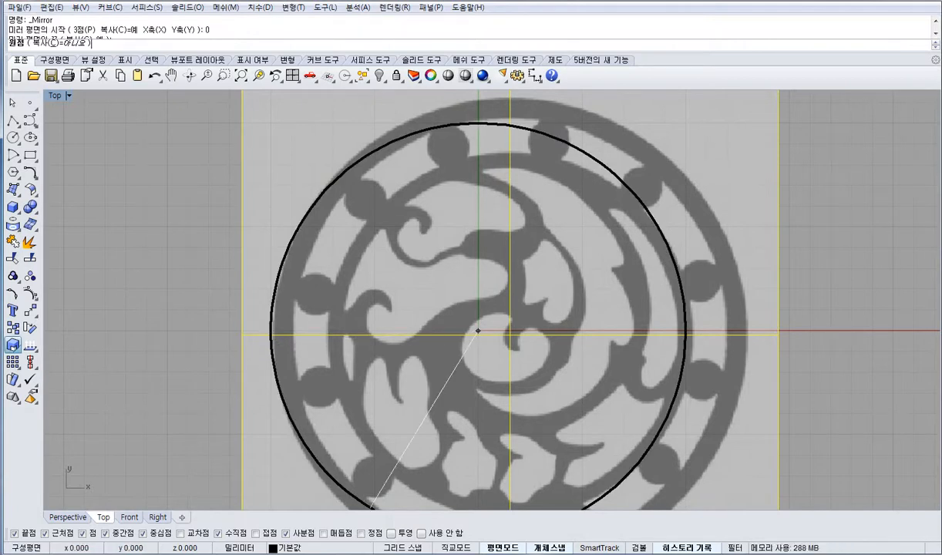
click(478, 330)
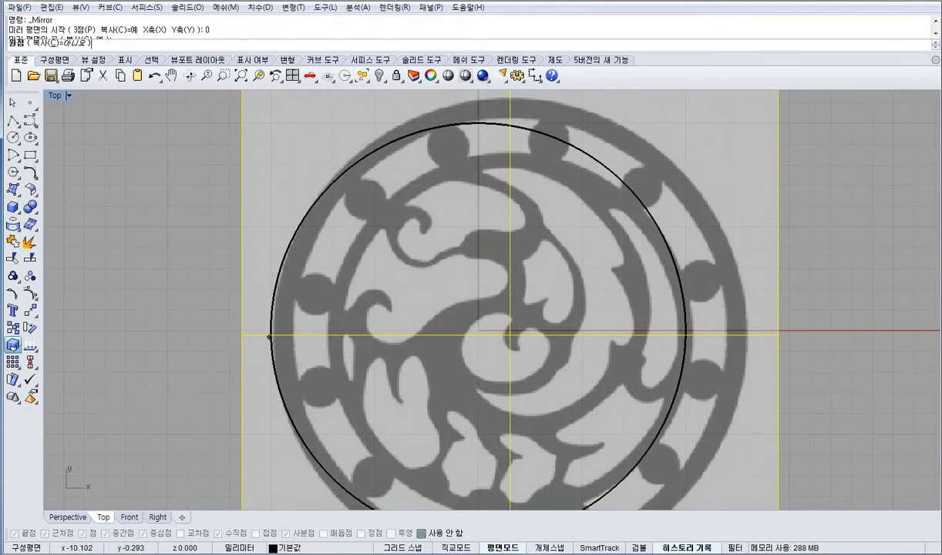
click(271, 335)
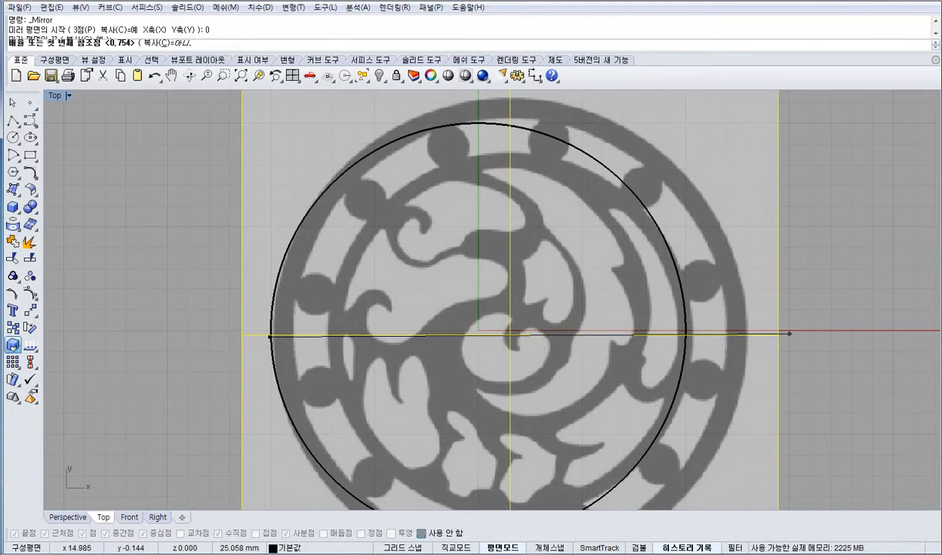
click(746, 337)
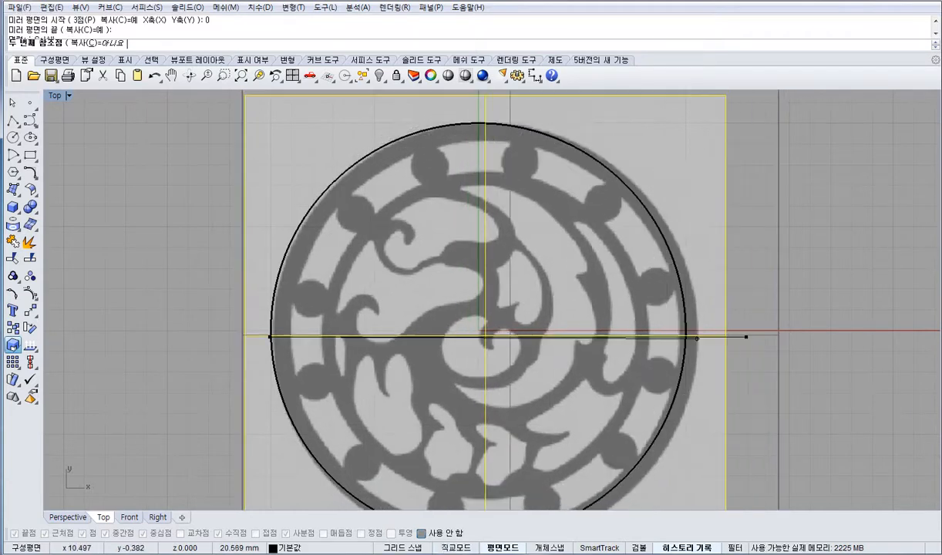
click(687, 337)
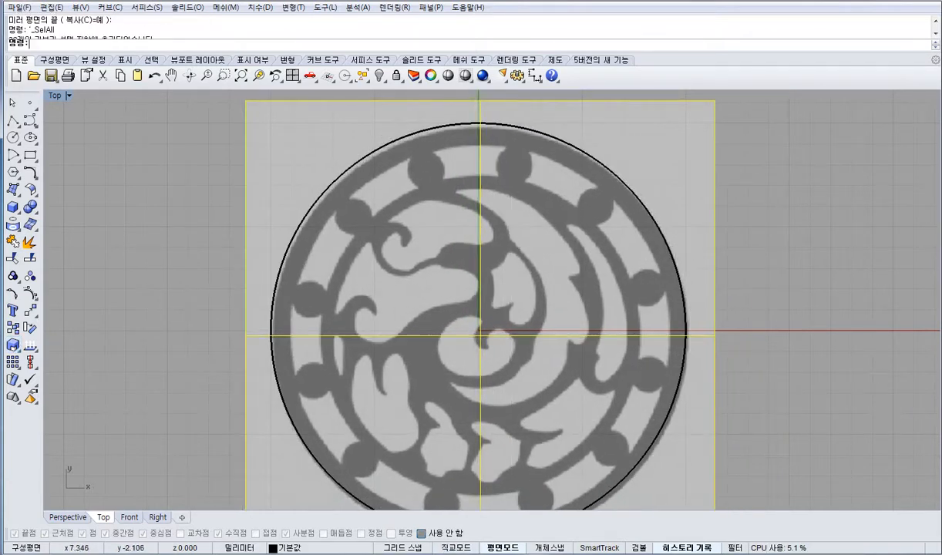
drag(625, 379, 571, 369)
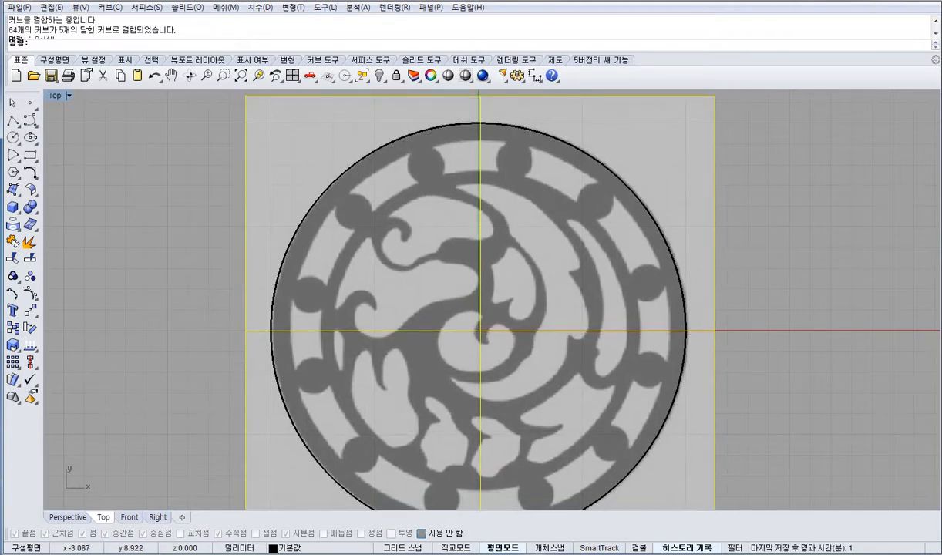
click(396, 75)
Draw a concentric circle about 18.6 mm in diameter from the origin along the outer ring's inner edge.
right_drag(403, 331, 303, 299)
scroll(303, 304, down, 4)
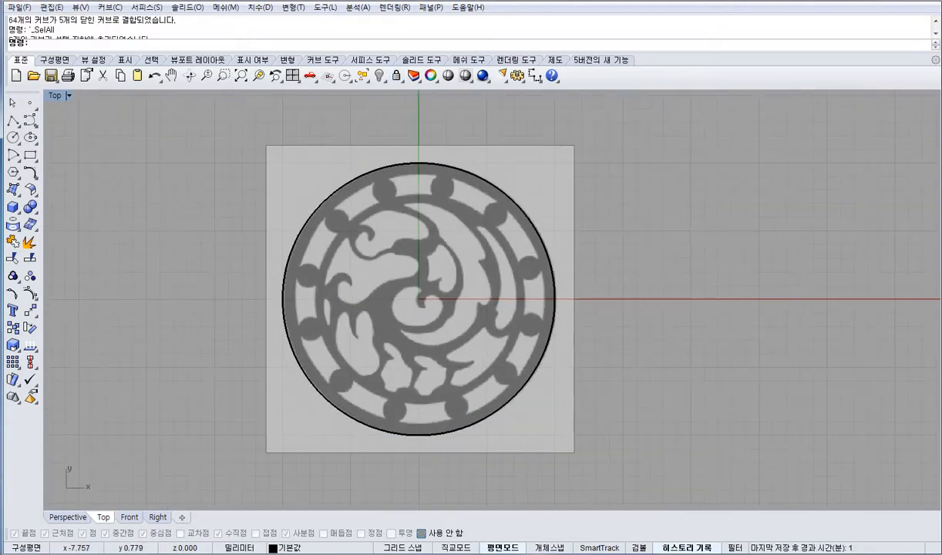
click(13, 137)
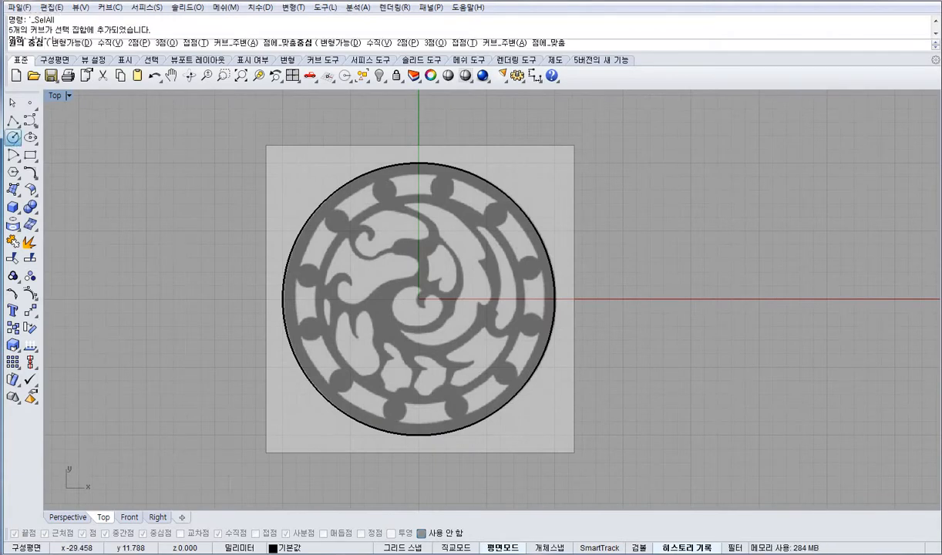
text(0)
key(Return)
scroll(526, 327, up, 4)
shift+click(556, 285)
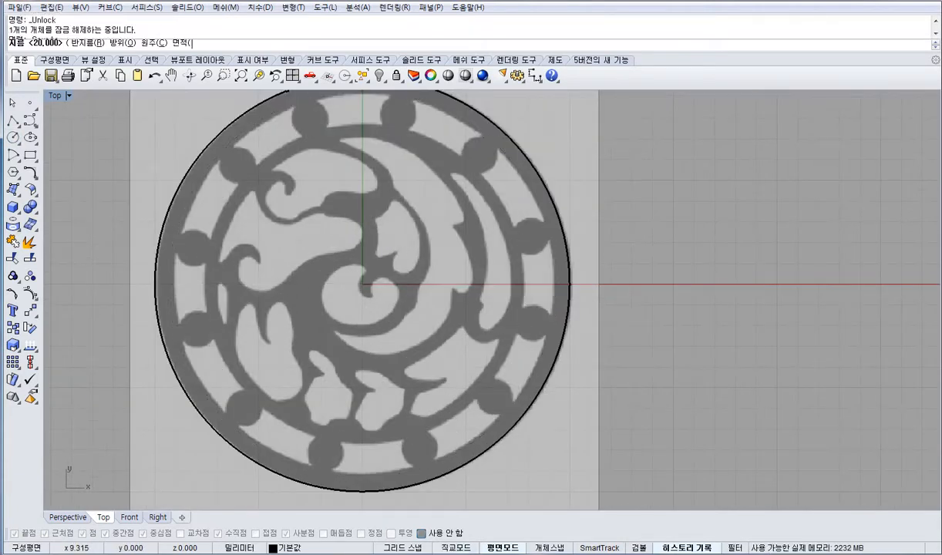
Draw a concentric circle about 15.5 mm in diameter from the origin along the inner ring's outer edge.
right_drag(389, 195, 425, 212)
right_click(420, 279)
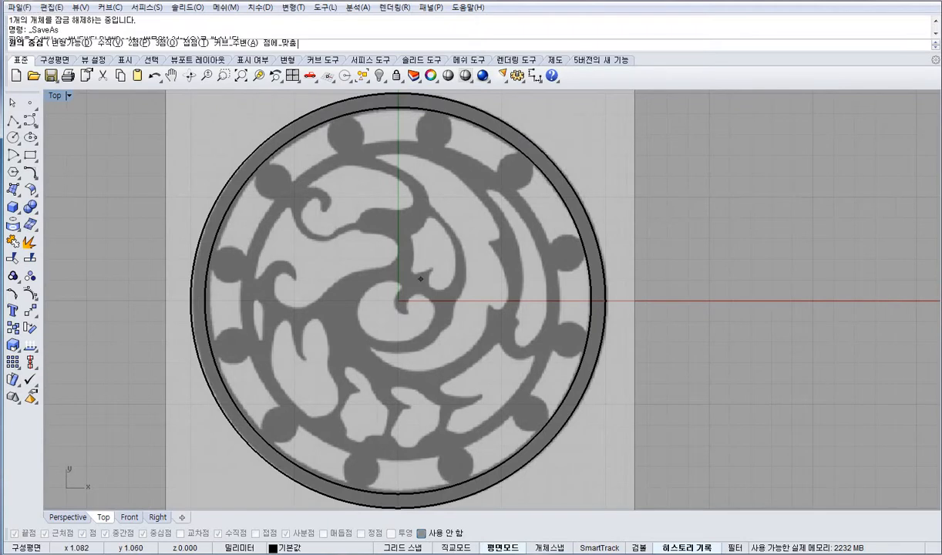
text(0)
key(Return)
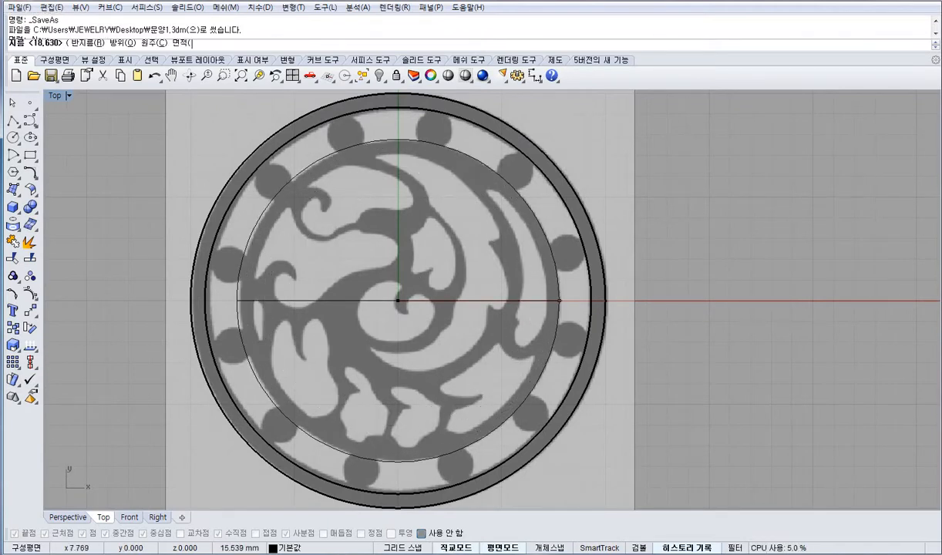
shift+click(559, 296)
Draw a circle centred at the origin along the inner edge of the picture's inner ring.
right_click(536, 290)
text(0)
key(Return)
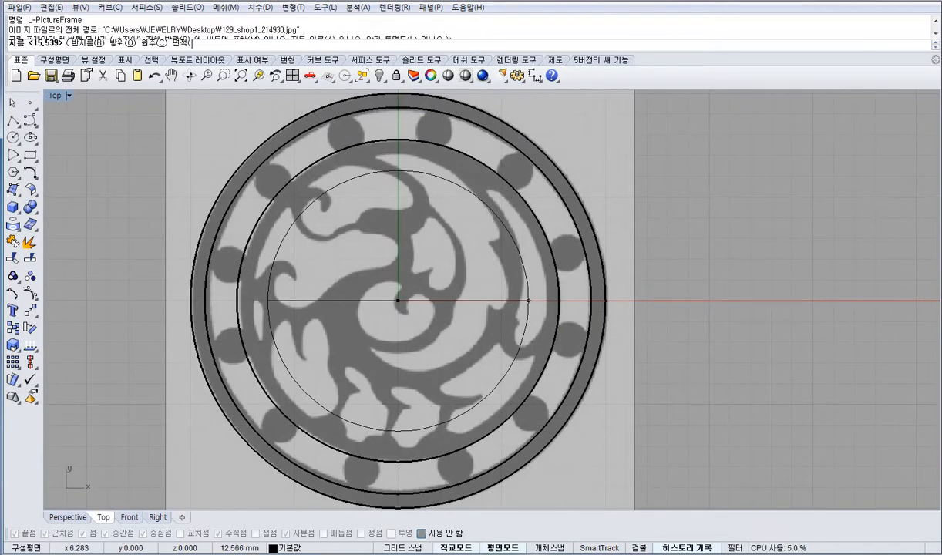
scroll(536, 290, up, 3)
shift+click(558, 303)
Draw a small circle about 1.5 mm across by its diameter, spanning the gap between the two rings on the X axis.
right_drag(423, 271, 439, 352)
right_drag(484, 251, 429, 198)
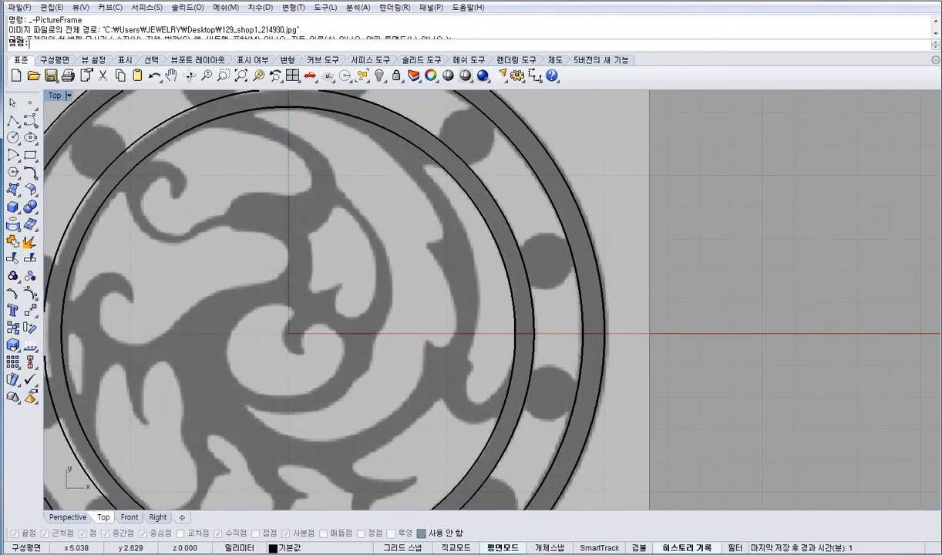
scroll(434, 212, down, 2)
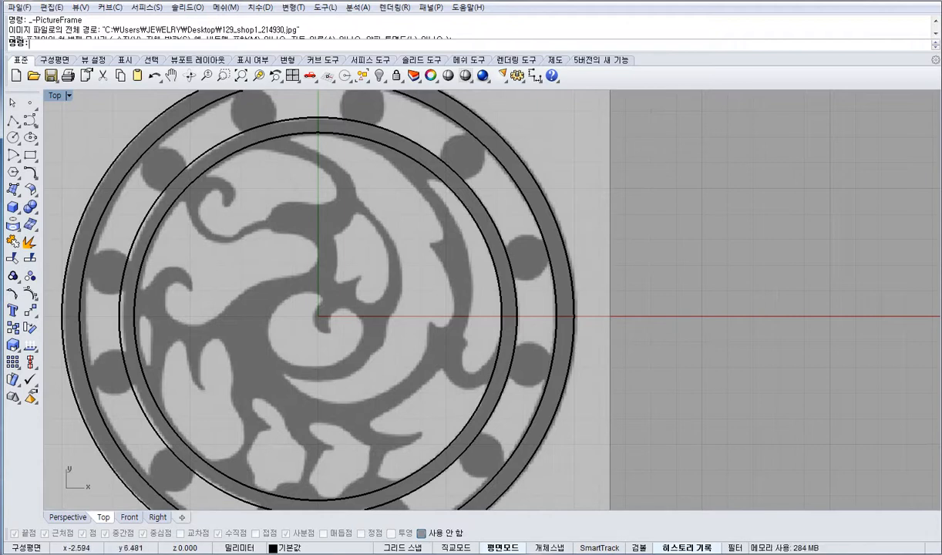
click(13, 137)
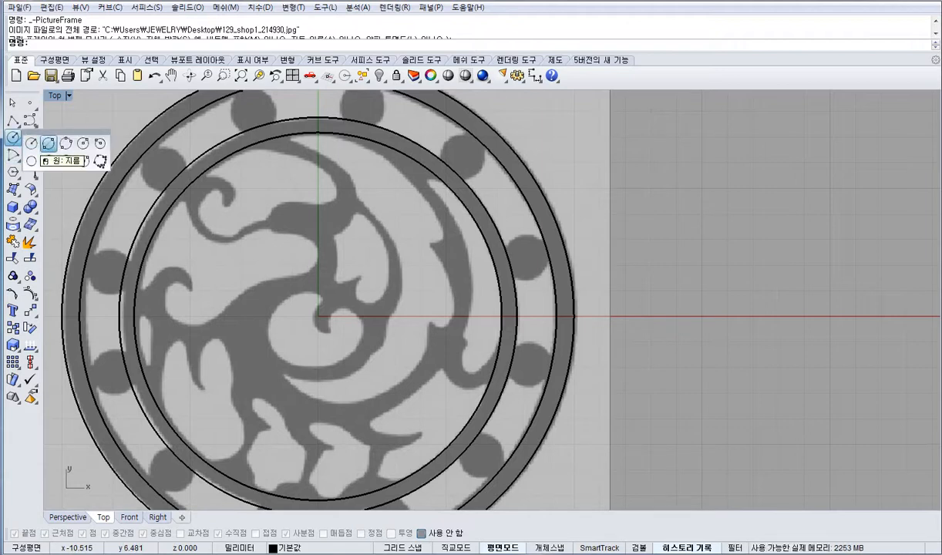
click(48, 144)
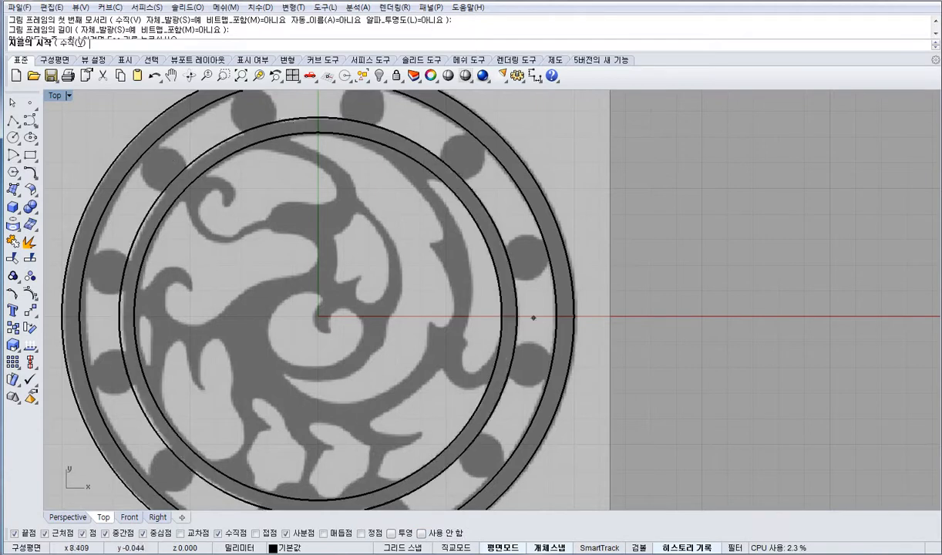
click(521, 316)
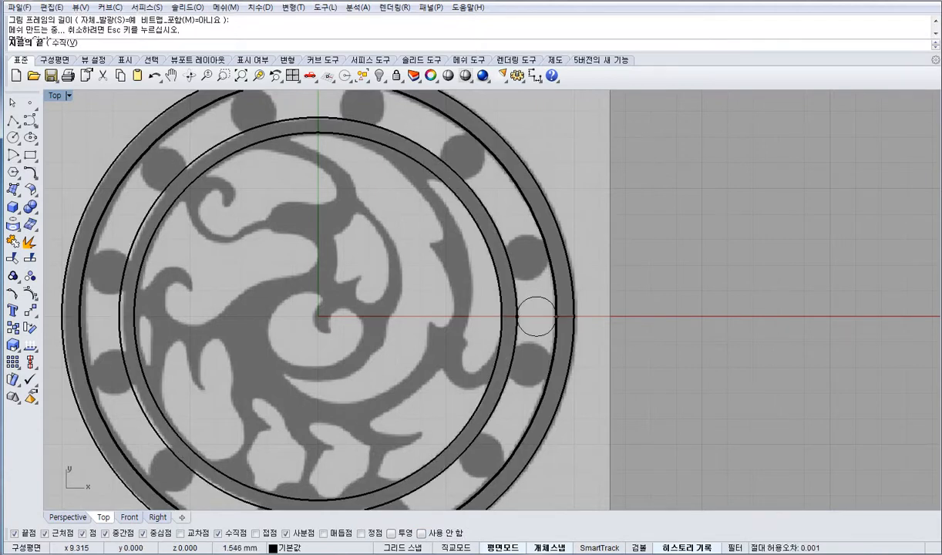
click(553, 316)
Polar array the small circle around the origin with 12 items over 360 degrees.
click(539, 296)
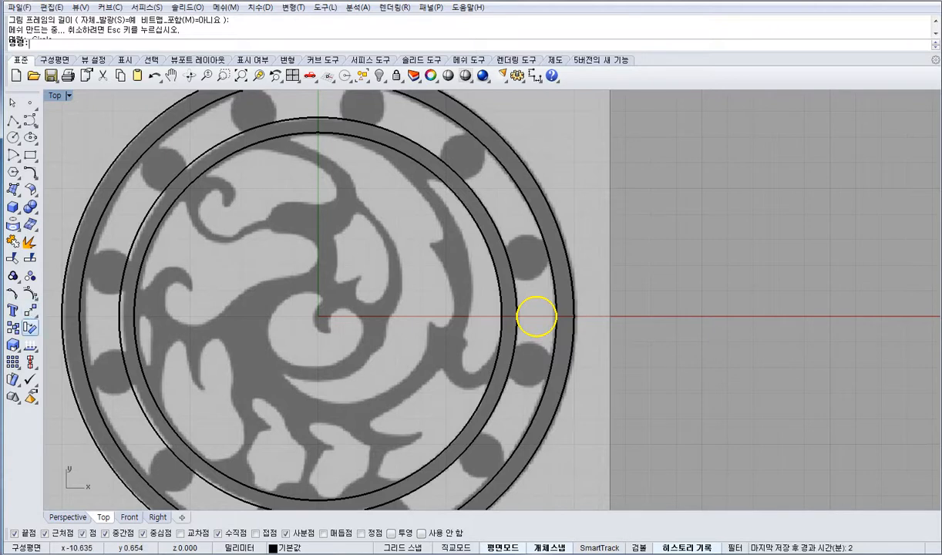
click(31, 312)
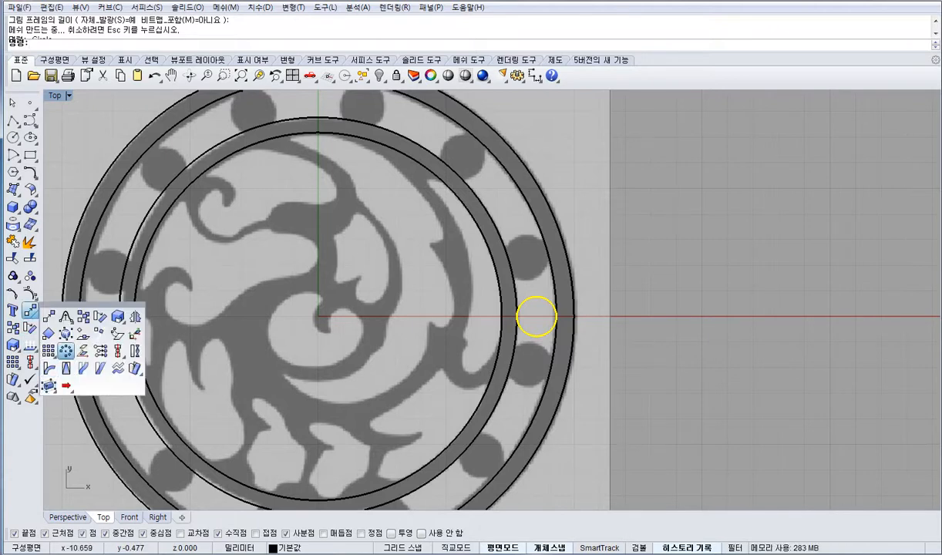
click(65, 350)
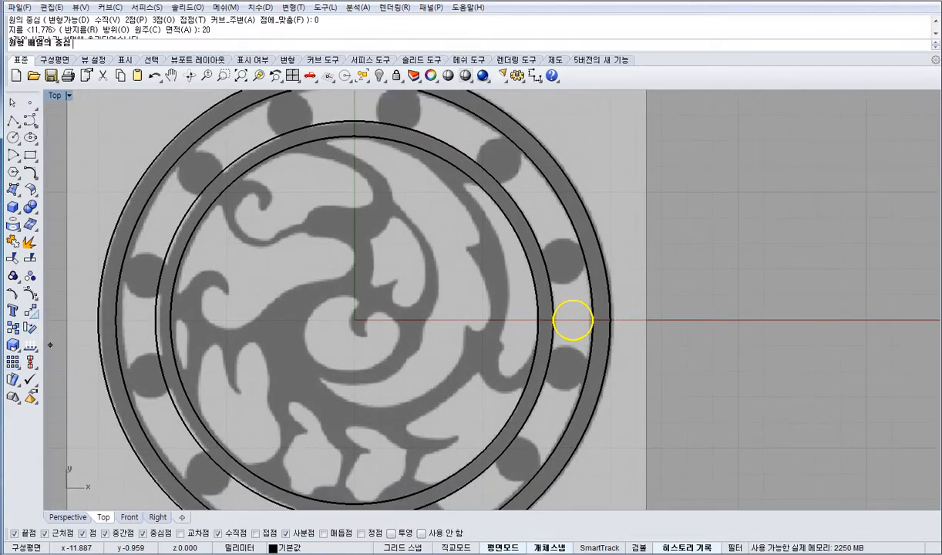
click(29, 312)
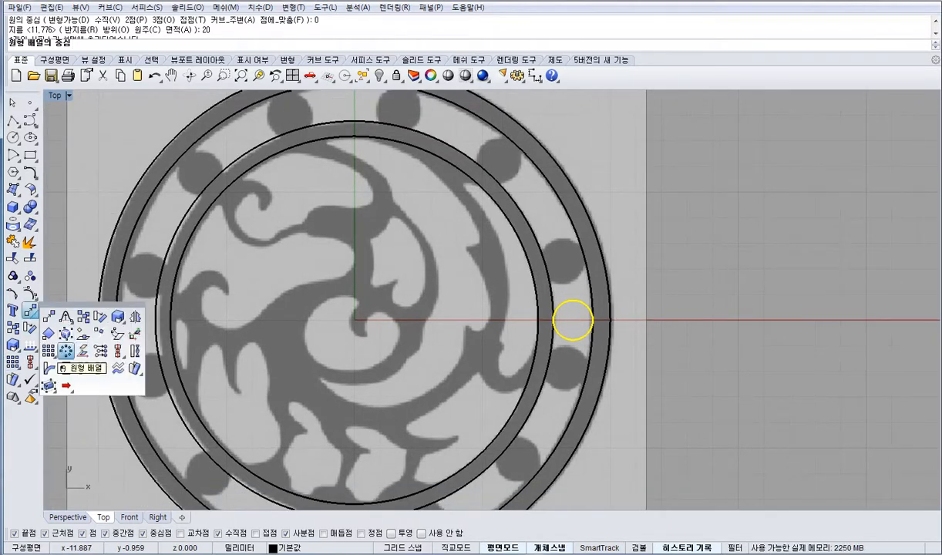
click(66, 351)
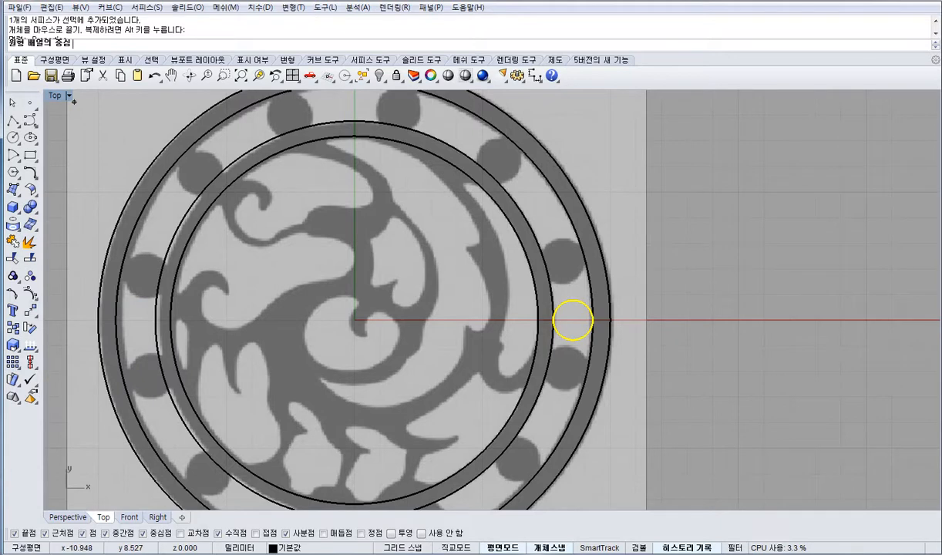
right_drag(572, 320, 542, 321)
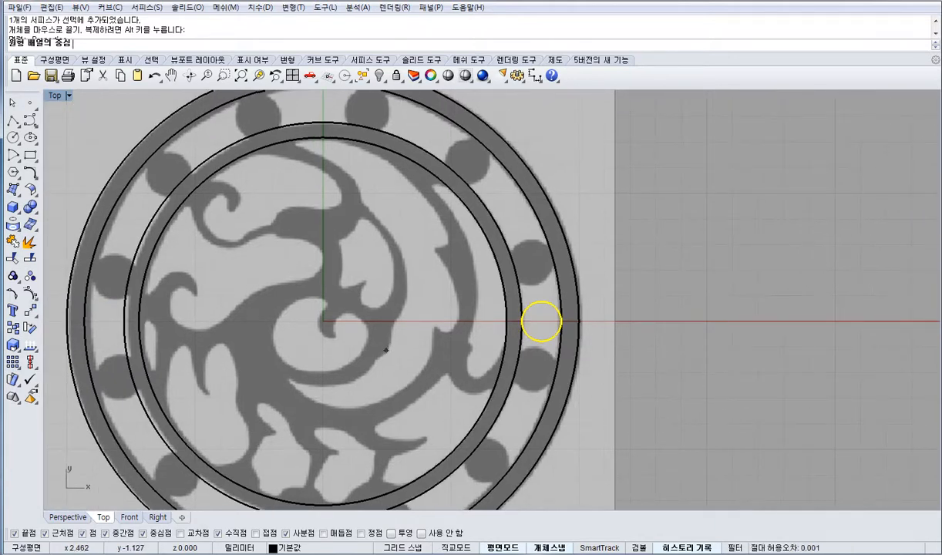
text(0)
key(Return)
scroll(541, 321, down, 2)
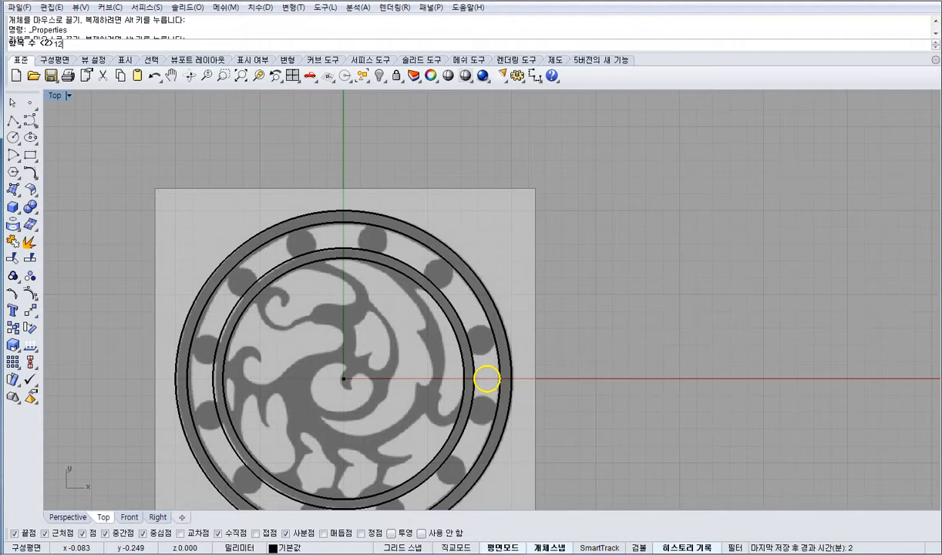
text(12)
key(Return)
key(Return)
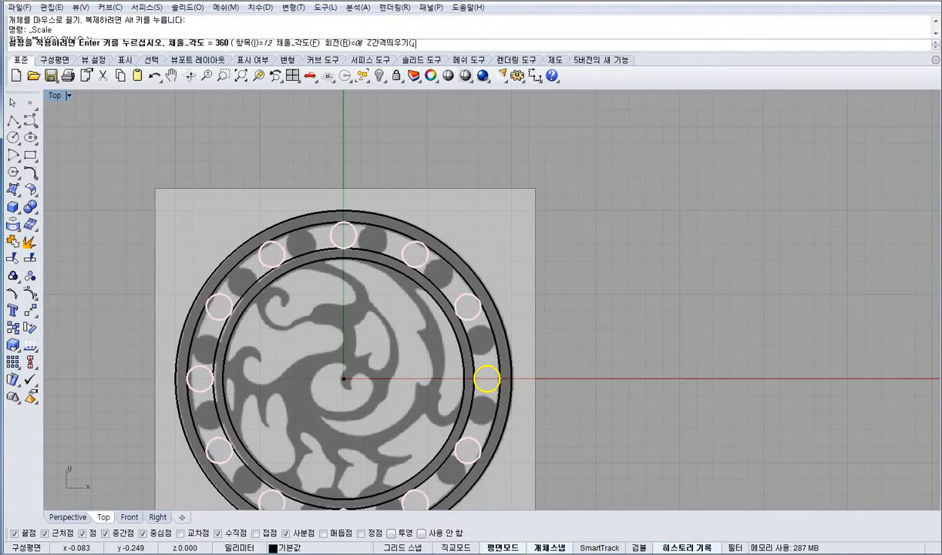
key(Return)
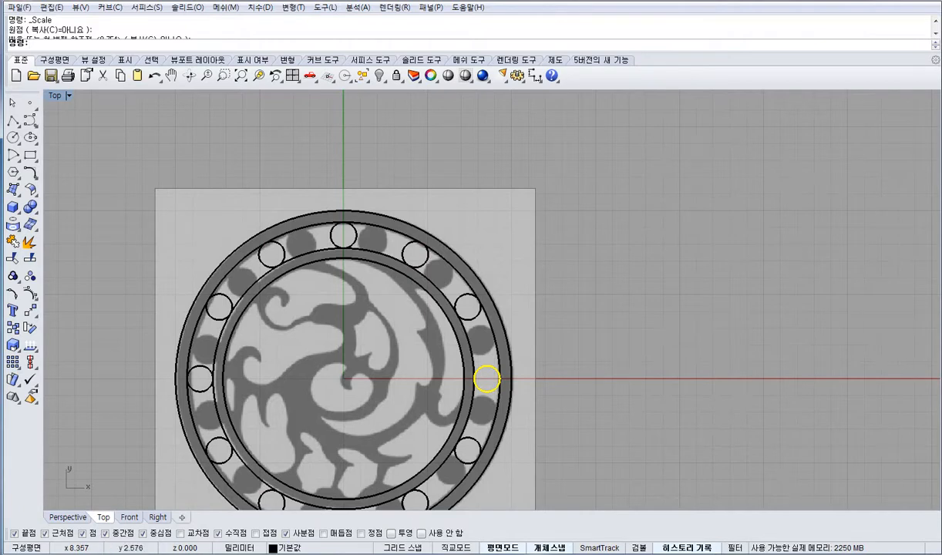
right_drag(494, 342, 494, 277)
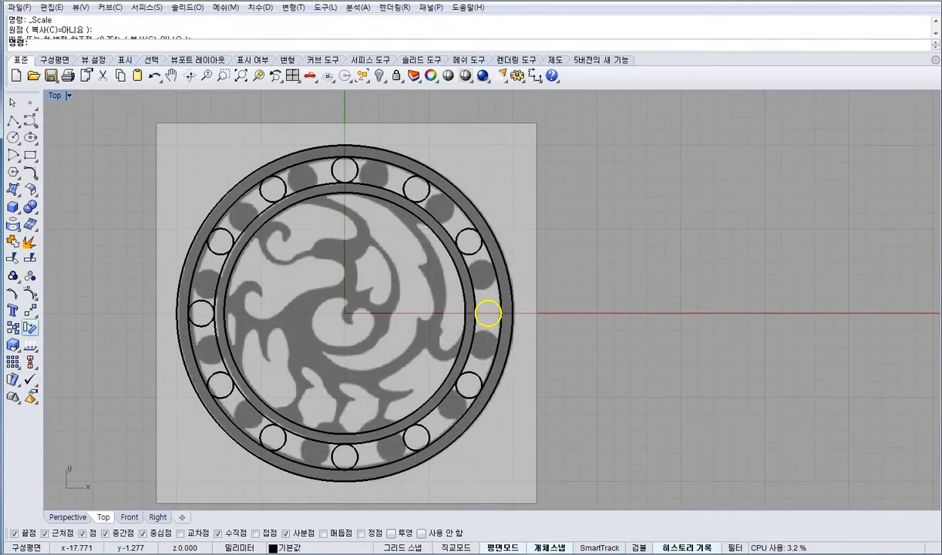
Rotate the selected small circle on the X axis about the origin by 360/24 degrees.
click(30, 327)
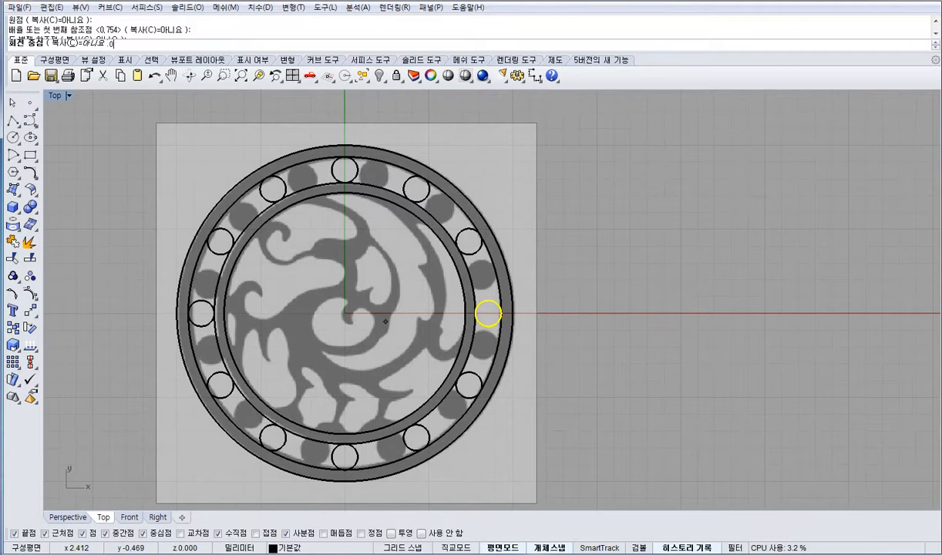
text(0)
key(Return)
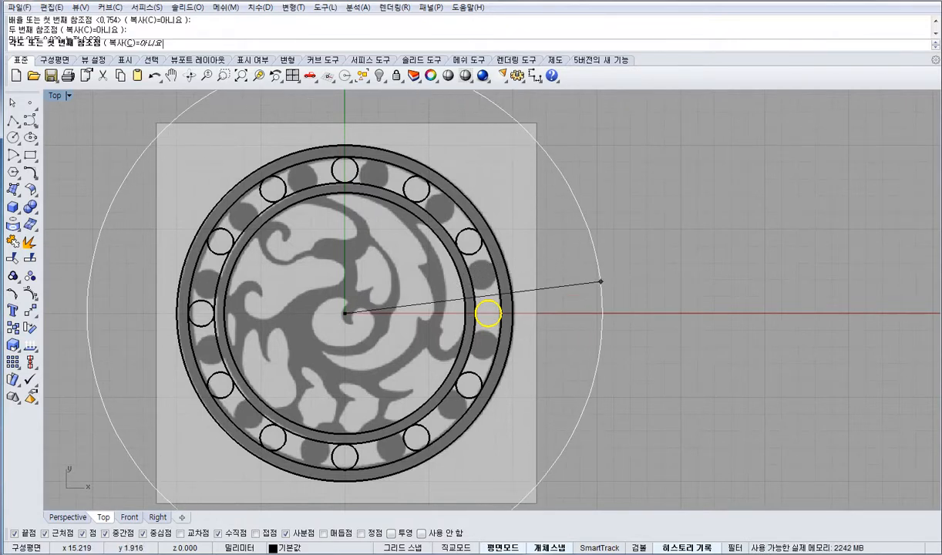
text(360/24)
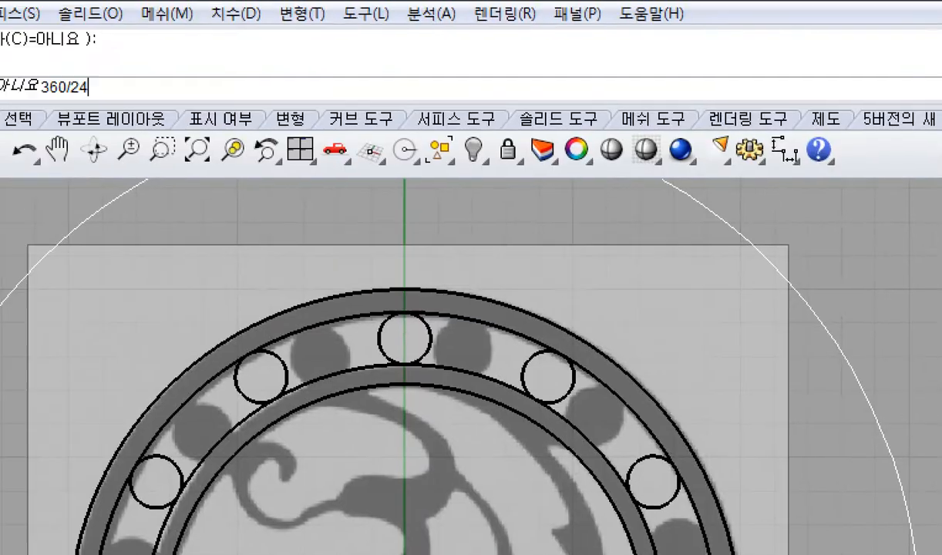
mouse_move(62, 94)
mouse_down()
mouse_move(24, 98)
mouse_move(34, 128)
mouse_up()
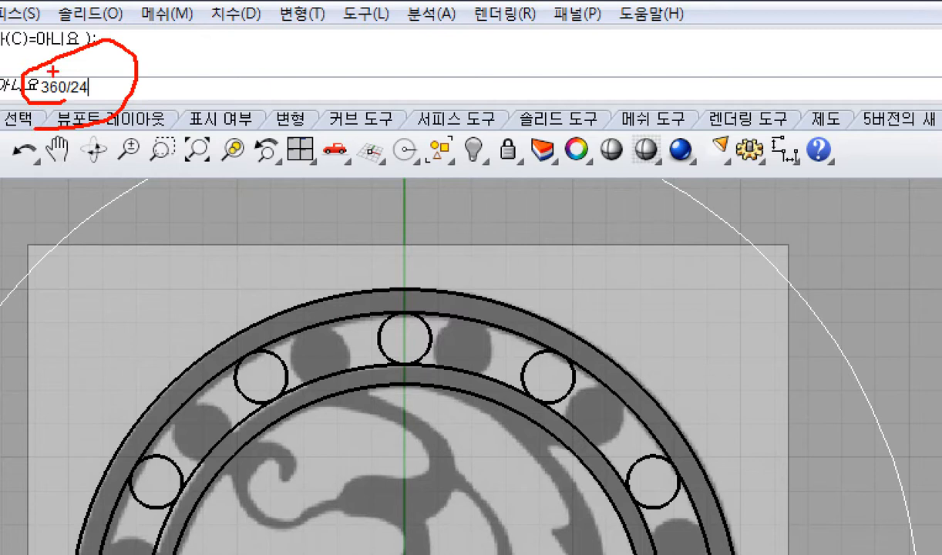
key(Escape)
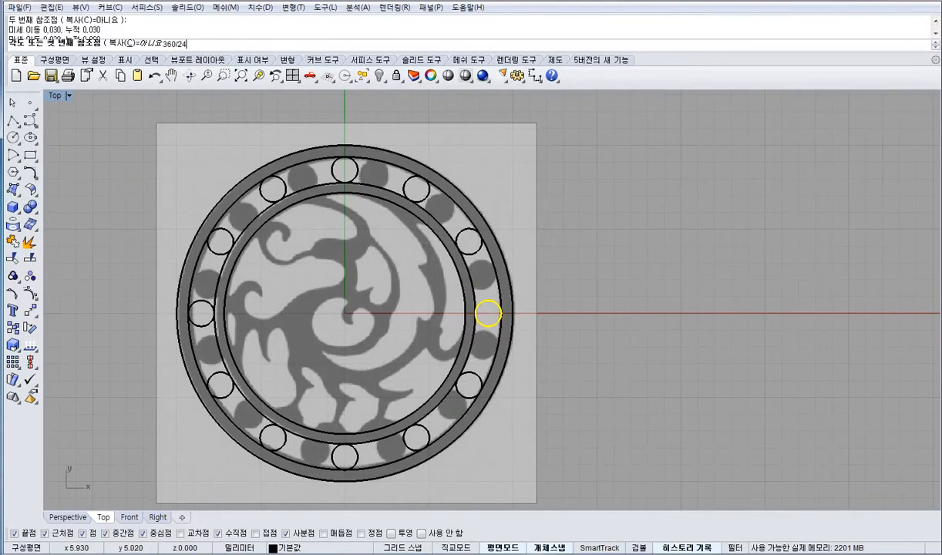
key(Return)
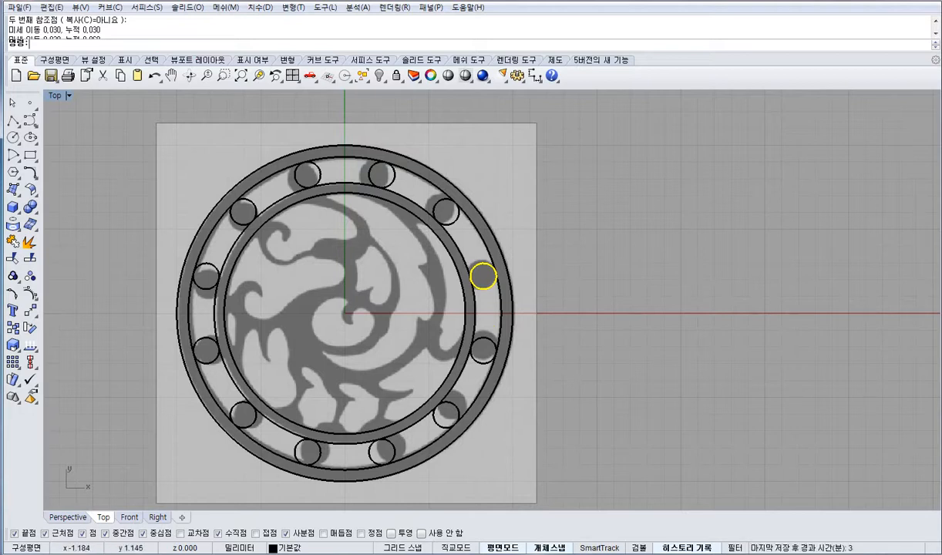
key(Escape)
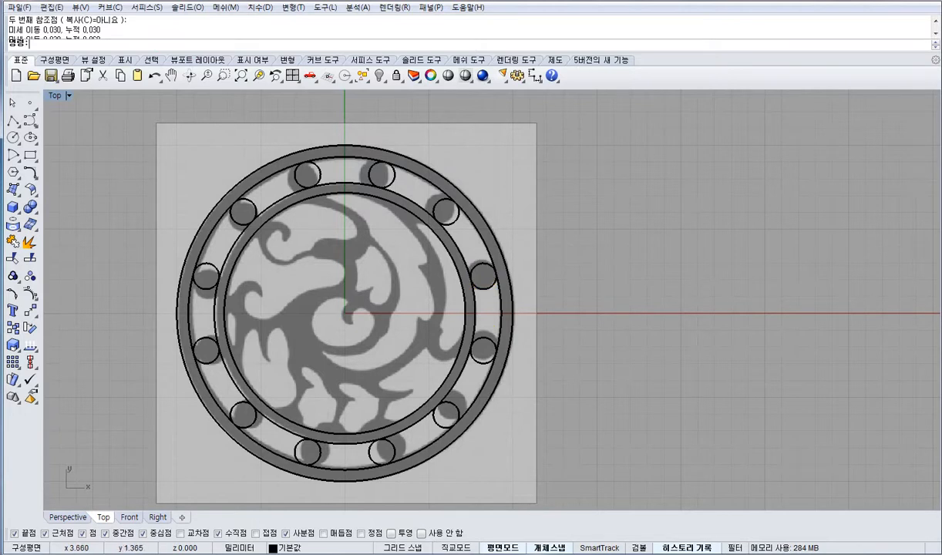
Disable object snaps and start a degree-3 control-point curve at the inner ring's upper right, rounding the narrow light gap's tip.
scroll(407, 288, up, 4)
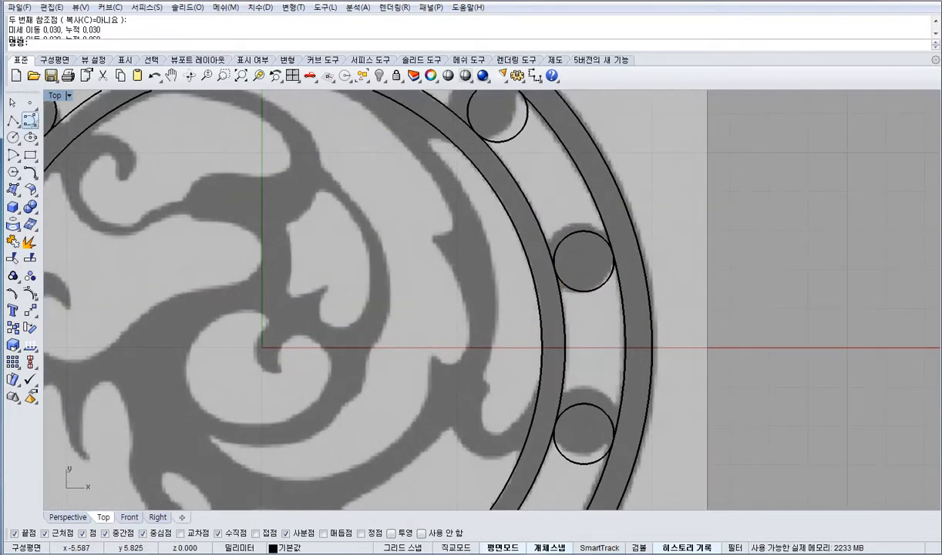
click(30, 120)
scroll(440, 150, up, 2)
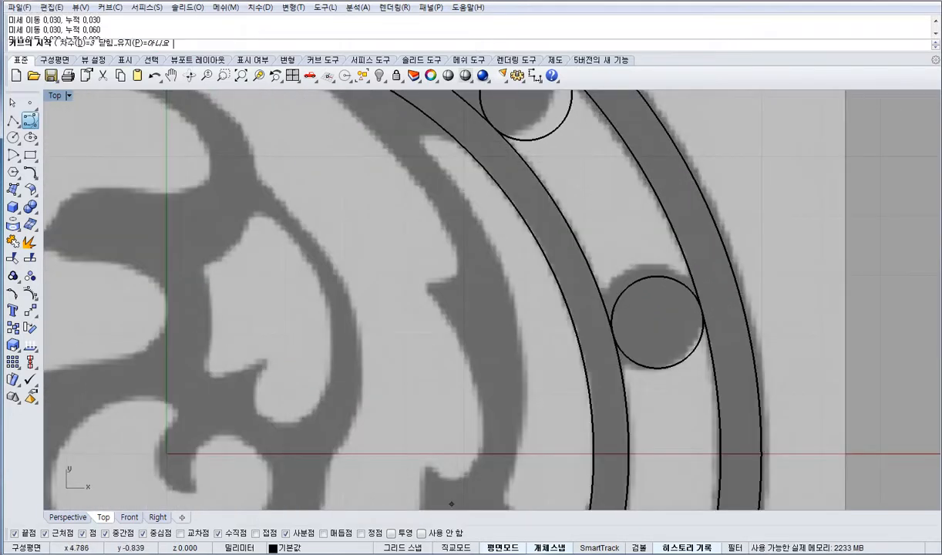
click(439, 534)
right_drag(382, 240, 399, 338)
scroll(440, 254, up, 2)
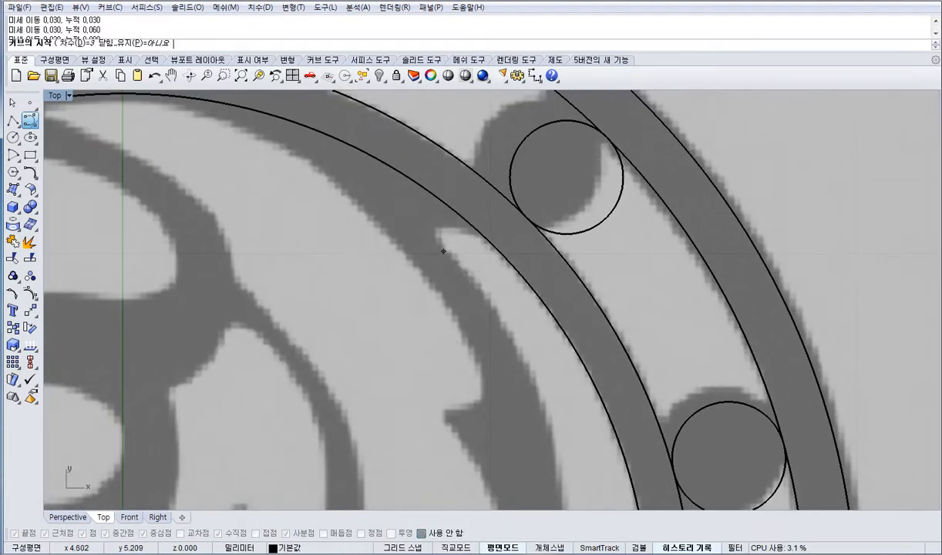
scroll(451, 247, up, 2)
click(522, 256)
click(416, 191)
click(419, 236)
right_drag(516, 331, 501, 320)
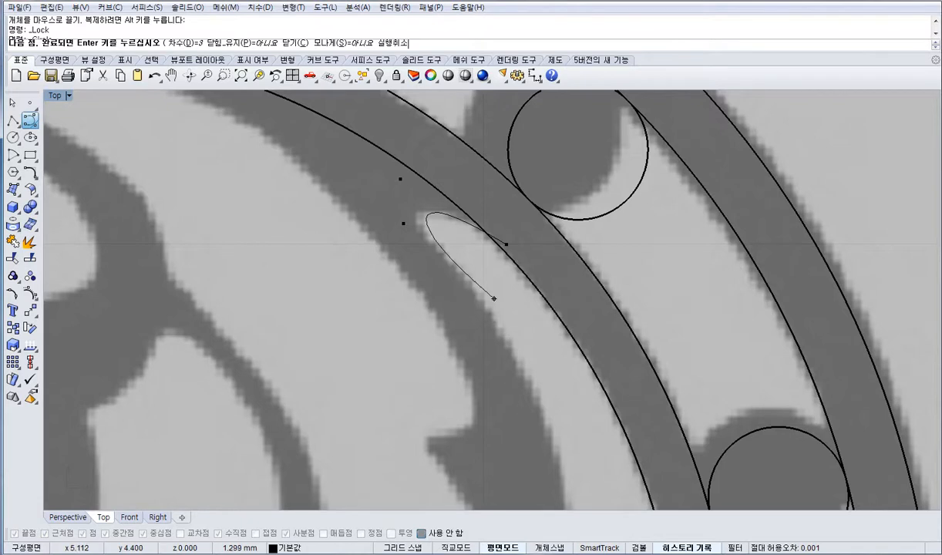
right_drag(491, 298, 456, 309)
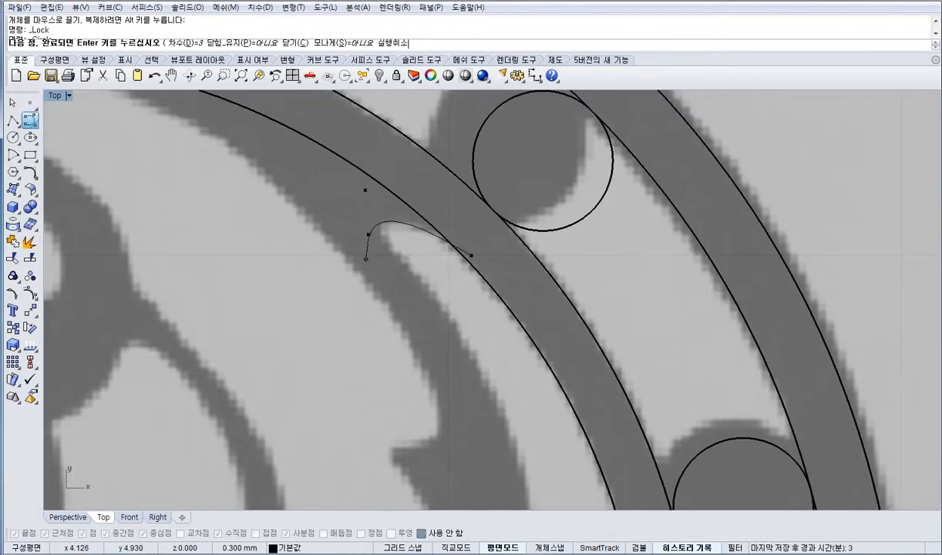
click(427, 284)
Continue the curve down the large crescent's outer edge, under the main body and up around its left side.
scroll(422, 197, down, 4)
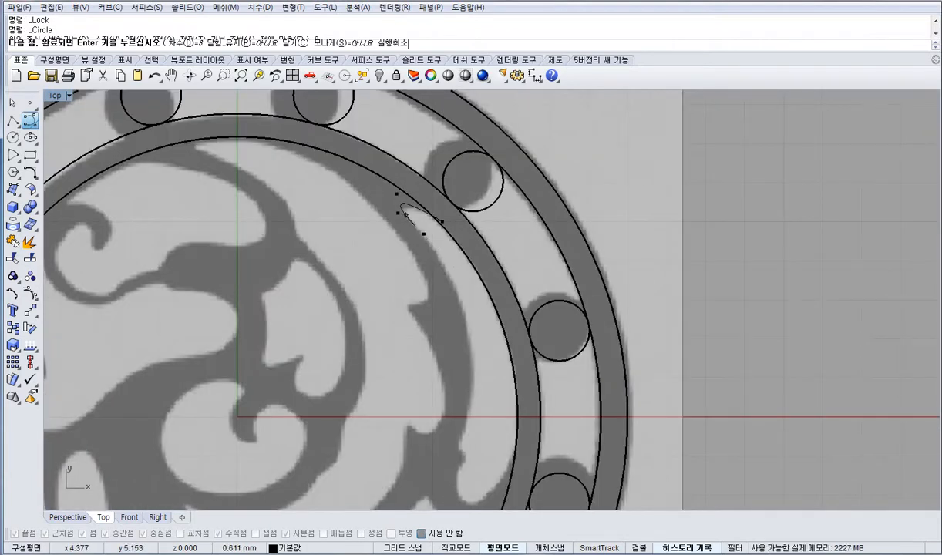
click(484, 318)
click(471, 430)
right_drag(472, 430, 526, 247)
click(455, 353)
click(366, 397)
click(255, 396)
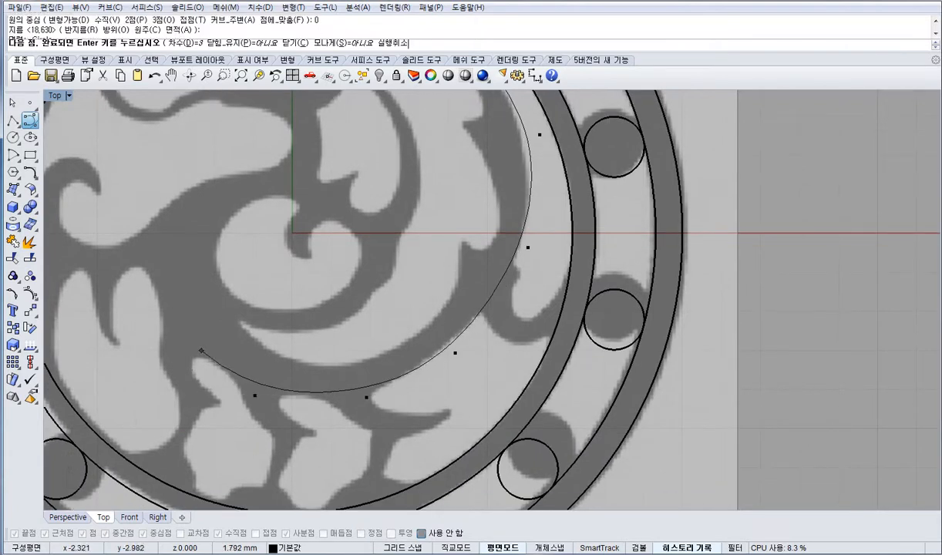
click(151, 321)
click(135, 230)
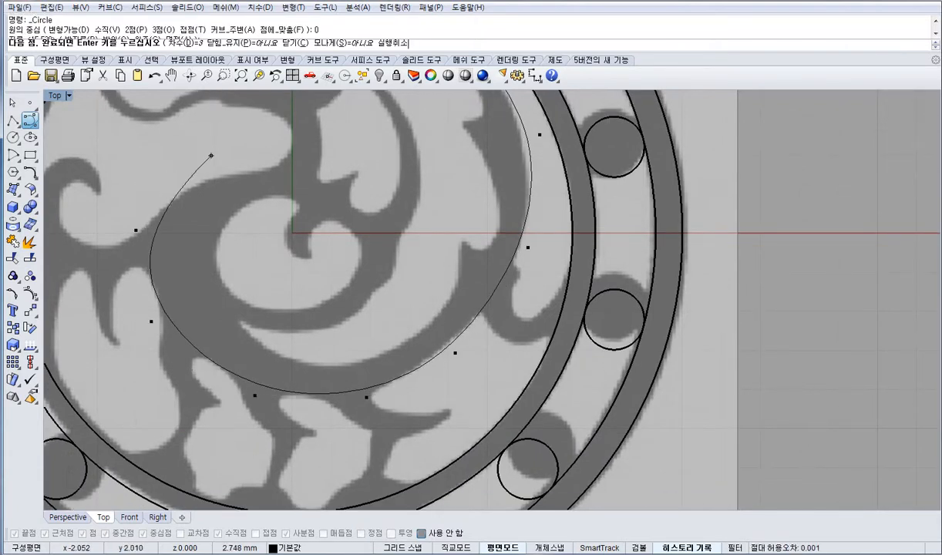
Continue the curve along the body's upper edge, up the central stem and around the blunt branch on its left.
click(219, 154)
click(280, 167)
right_drag(301, 151, 325, 291)
click(324, 251)
click(285, 235)
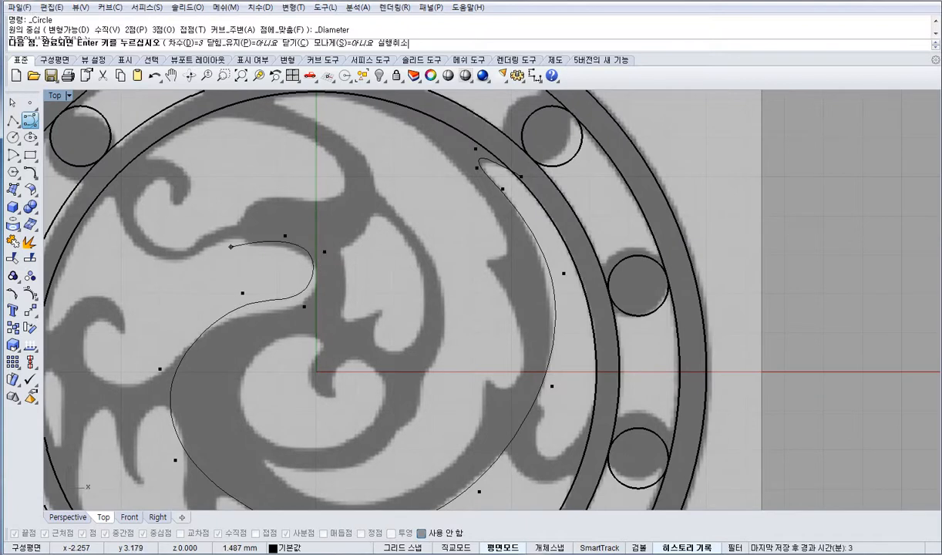
click(226, 253)
click(228, 196)
click(276, 196)
click(345, 207)
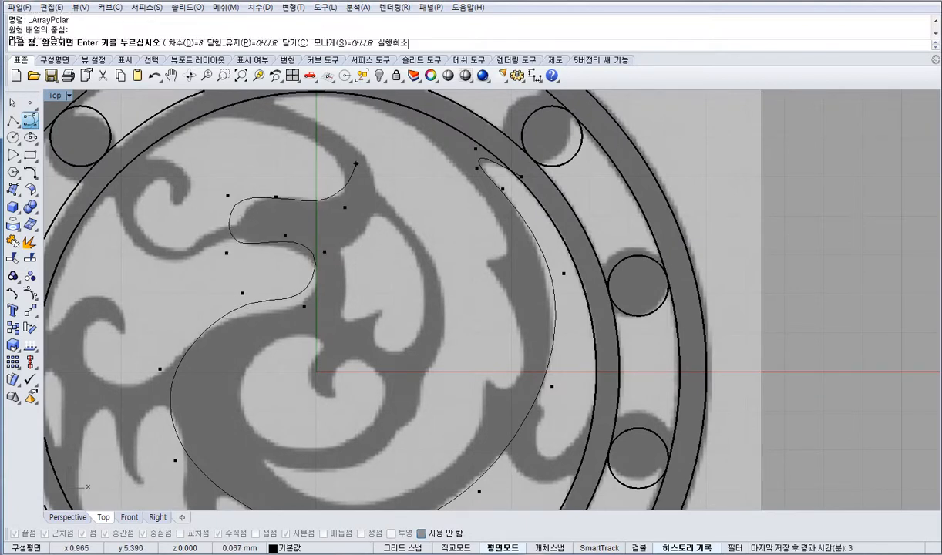
Round the upper stem's inner bend and finish the curve past the inner ring's upper-left edge.
click(355, 164)
click(326, 139)
click(248, 111)
click(170, 122)
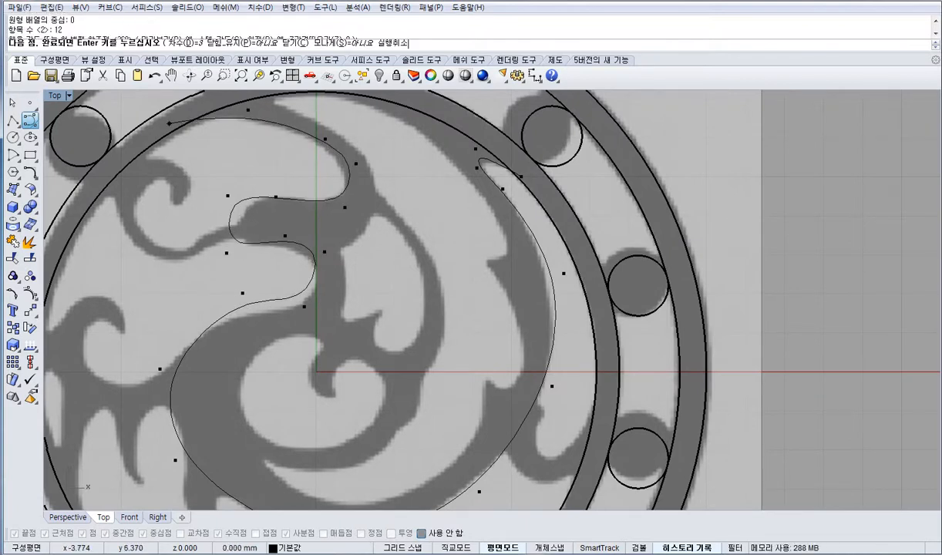
right_click(170, 123)
Draw a curve from the inner ring's top along the upper stem's outer edge, curling back into the central stem.
right_click(257, 96)
click(257, 96)
click(345, 125)
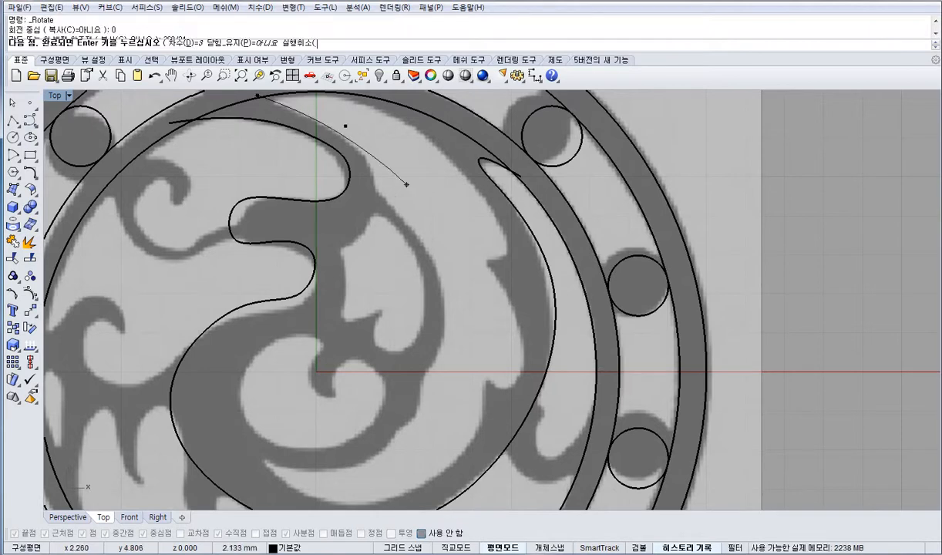
click(390, 182)
click(378, 247)
click(329, 245)
right_click(329, 245)
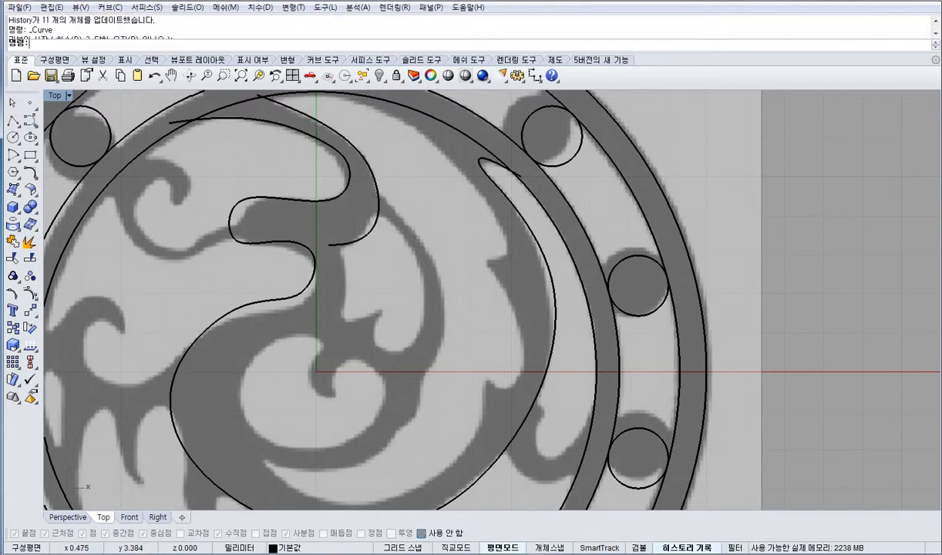
Draw a short curve along the right edge of the central stem, from its junction down toward the spiral.
right_click(329, 241)
click(329, 236)
click(354, 276)
click(348, 310)
click(327, 325)
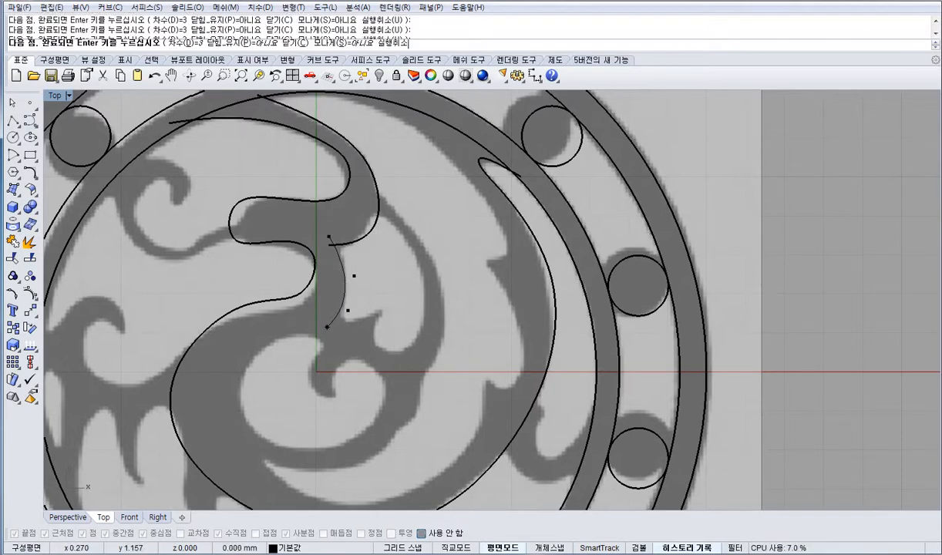
right_click(327, 325)
Trace the light hooked opening right of the central stem, from its pointed tip around the bottom and up the thin arc's inner edge.
right_click(326, 326)
scroll(381, 311, up, 2)
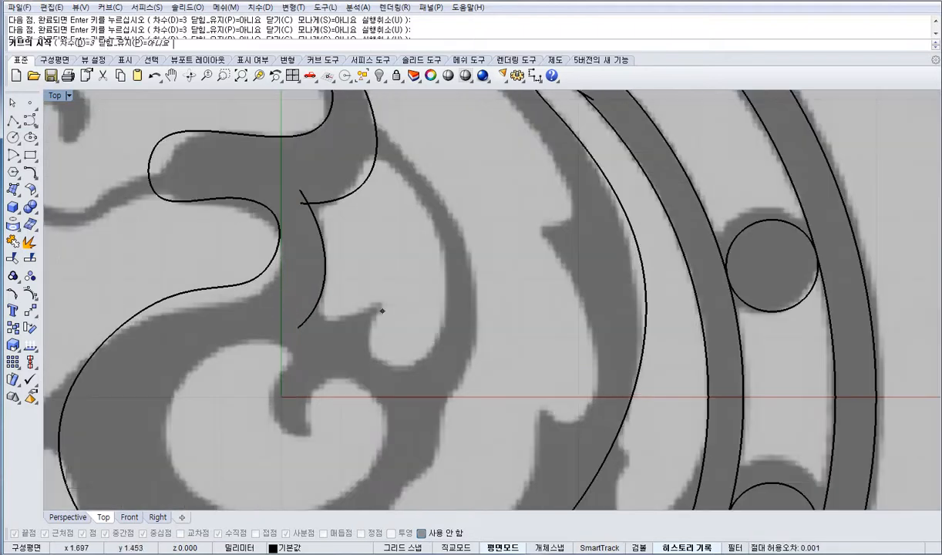
click(383, 306)
click(354, 348)
click(407, 380)
click(446, 361)
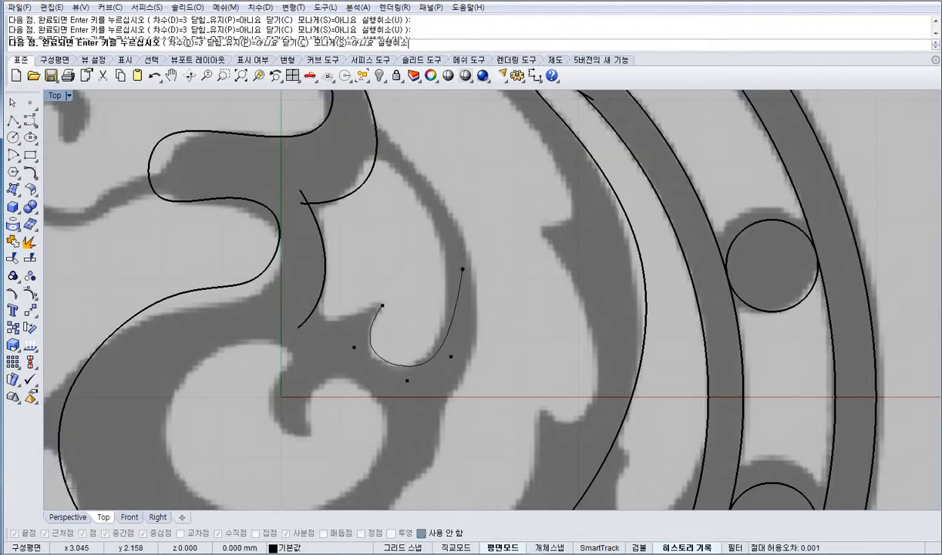
click(459, 269)
click(421, 200)
click(368, 153)
right_click(368, 153)
Draw a curve along the thin arc's outer edge, from the upper stem to just below the X axis.
right_click(368, 116)
click(368, 116)
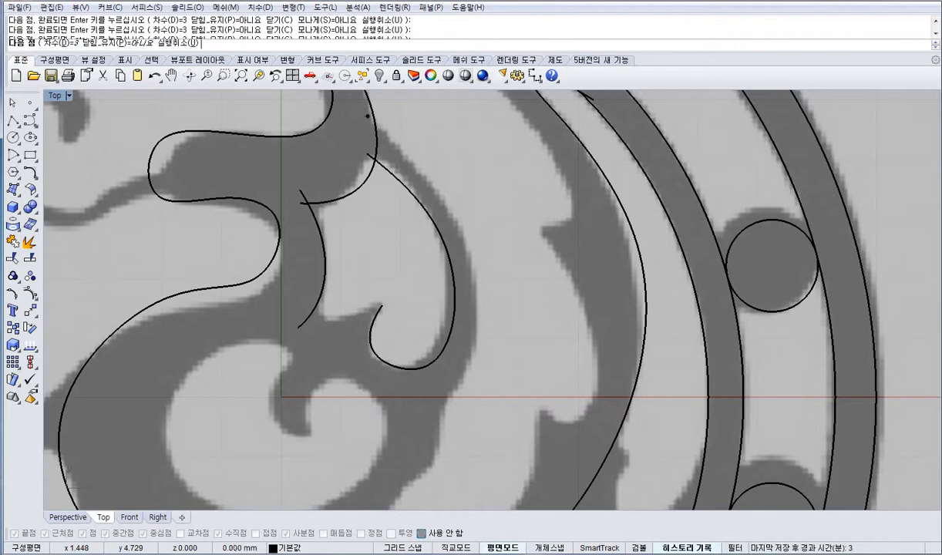
click(444, 194)
click(506, 328)
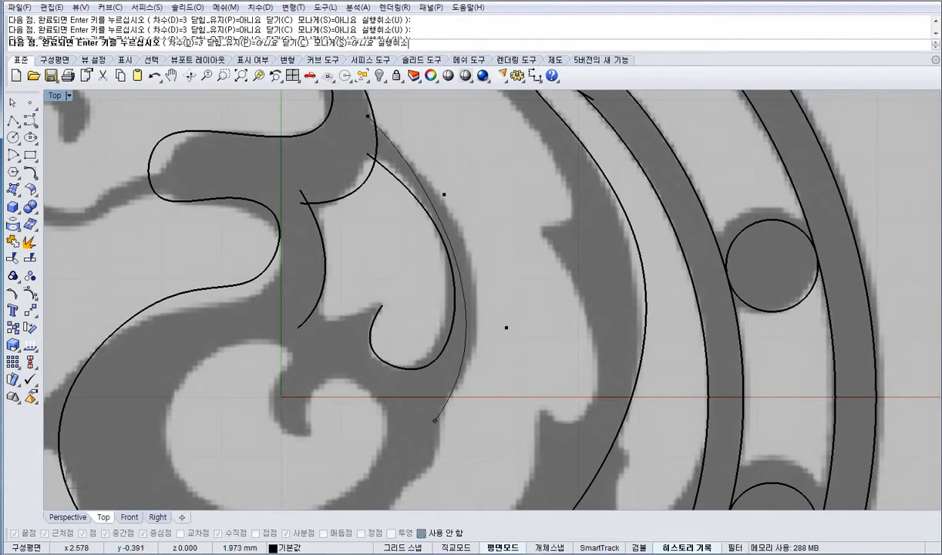
click(439, 409)
right_click(438, 410)
Draw a short curve around the bulge on the arc's outer edge just below the X axis.
right_click(438, 396)
click(438, 396)
right_drag(449, 469, 448, 317)
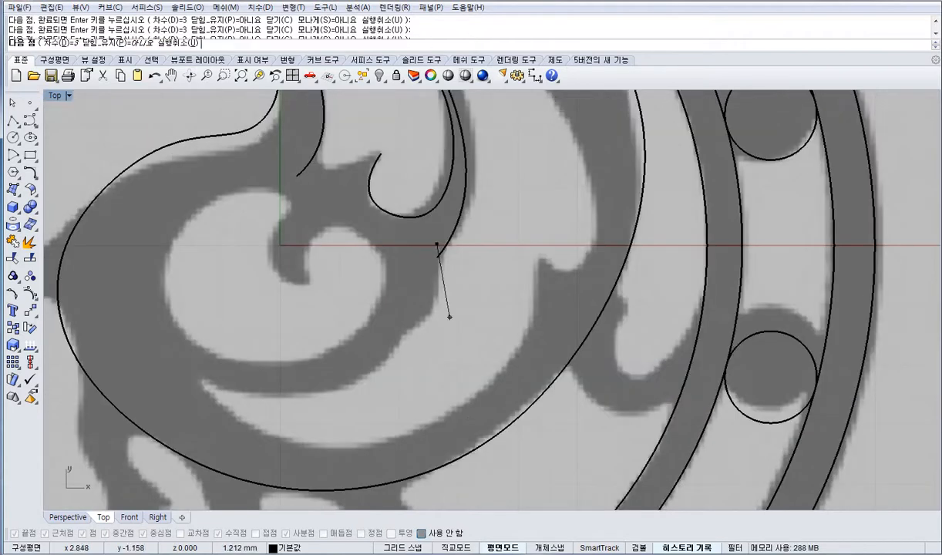
click(447, 302)
click(426, 331)
click(390, 339)
right_click(390, 339)
Draw a curve from the bulge's lower end along the spiral band's lower edge into the main body.
right_click(391, 338)
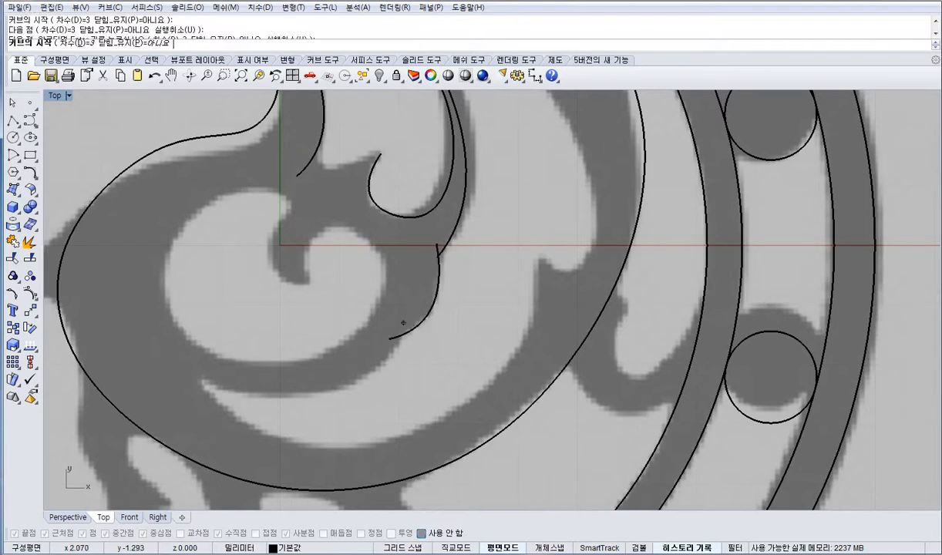
click(404, 323)
click(395, 385)
click(394, 386)
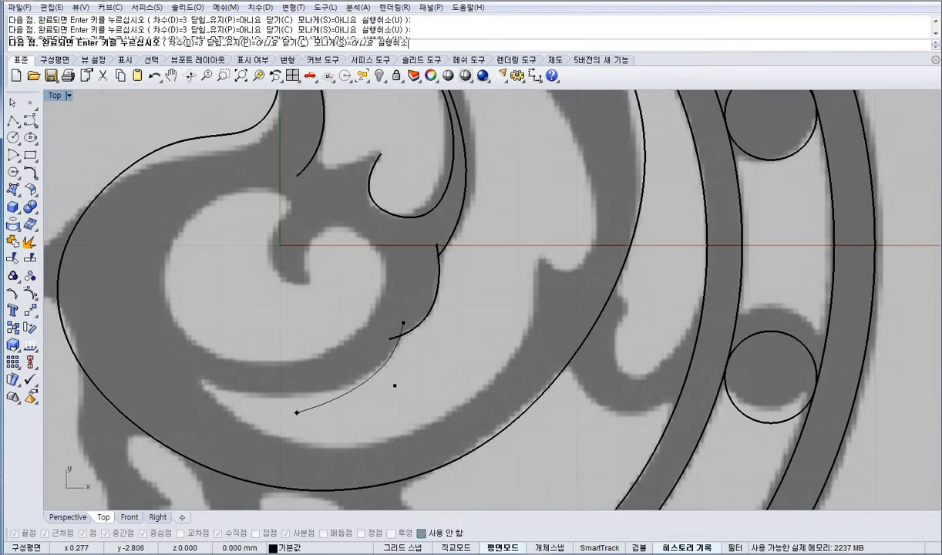
click(158, 351)
key(Return)
Trace the outline of the spiral's light opening, from the hook's inner side around the bottom and left back to the hook's base.
key(Return)
click(316, 277)
click(293, 237)
click(325, 193)
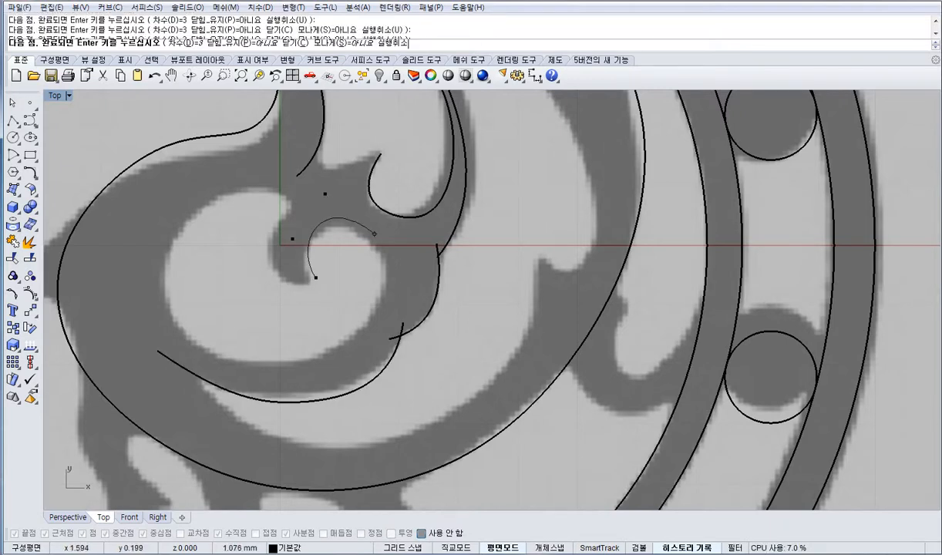
click(386, 235)
click(394, 282)
click(372, 356)
click(254, 384)
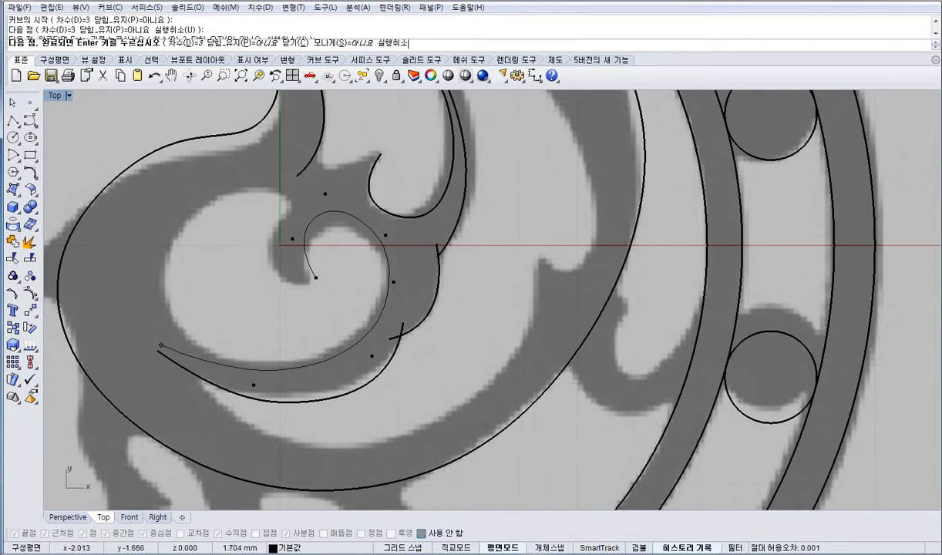
click(113, 324)
click(146, 211)
click(251, 171)
click(302, 194)
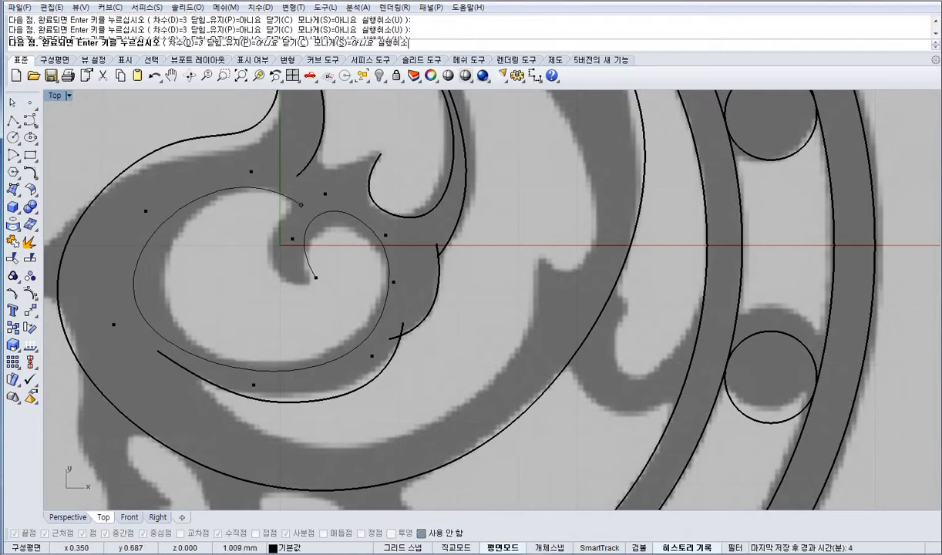
key(Return)
Draw a curve down the left side of the spiral's small central hook and around its rounded tip.
key(Return)
click(301, 195)
click(245, 238)
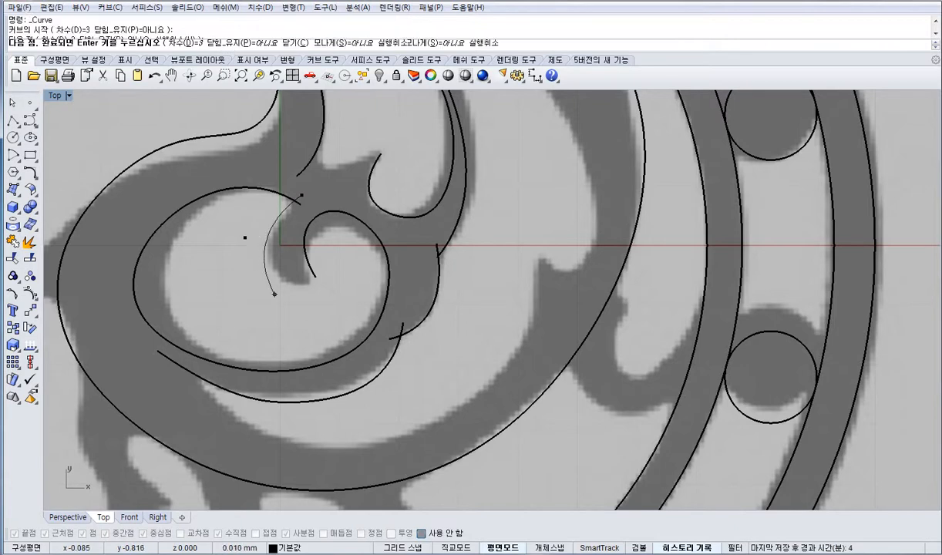
click(274, 295)
click(325, 285)
click(334, 263)
key(Return)
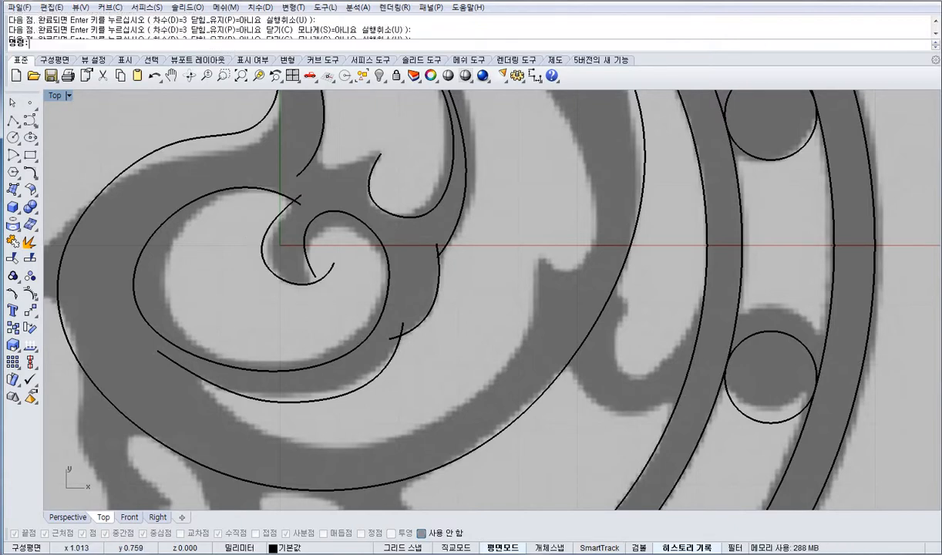
Draw a curve around the notch between the central stem and the small hooked opening above the X axis.
right_drag(341, 198, 342, 268)
key(Return)
click(317, 184)
click(309, 239)
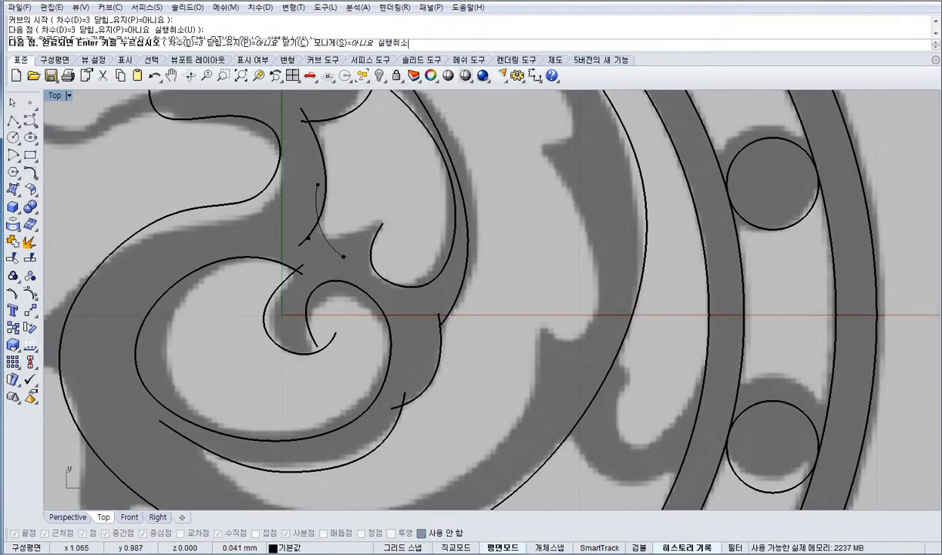
click(380, 229)
click(393, 213)
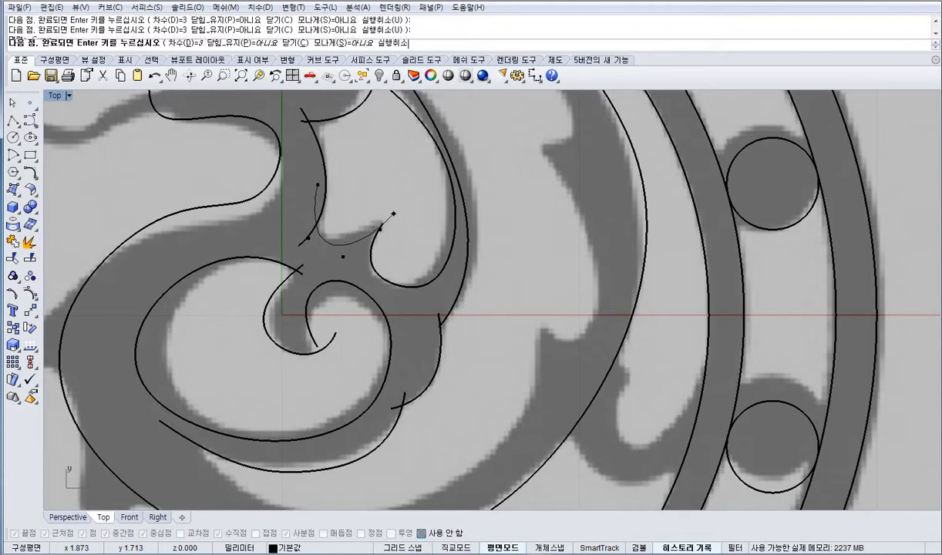
key(Return)
Draw a curve along the large crescent's inner edge from its spur down and around the notch to the pointed tip at the X axis.
right_drag(417, 231, 301, 241)
key(Return)
click(421, 150)
click(484, 233)
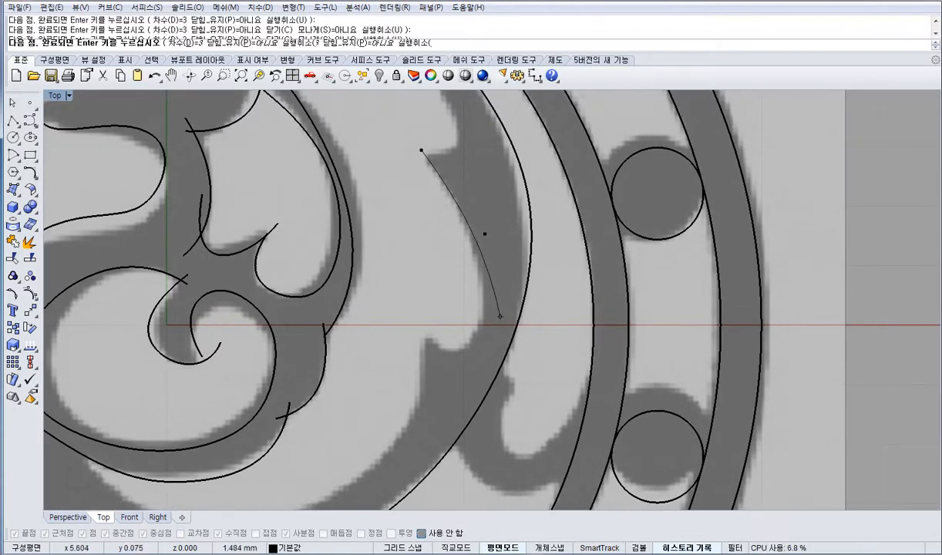
click(493, 344)
click(455, 373)
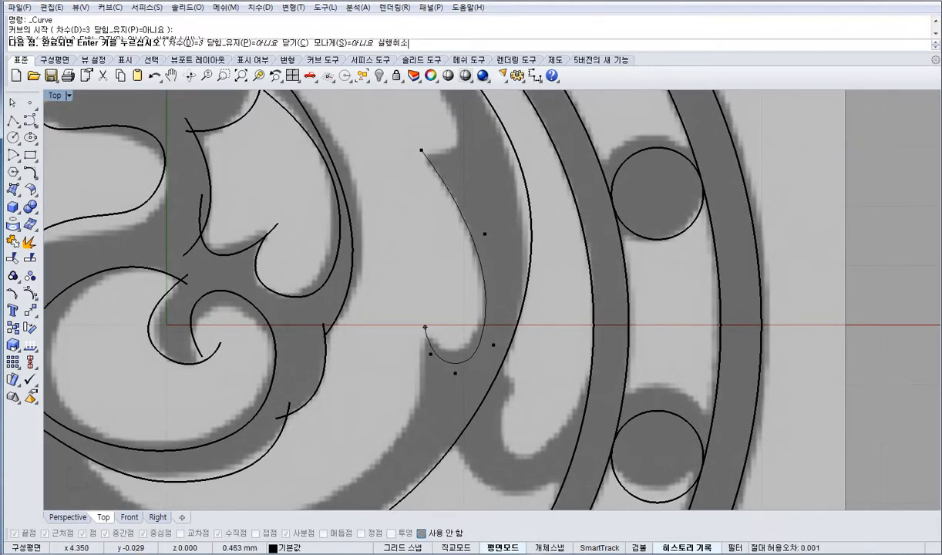
click(426, 327)
key(Return)
Draw a curve along the crescent's lower inner edge, from the pointed tip at the X axis around the bottom to the spiral band.
key(Return)
right_drag(424, 329, 502, 174)
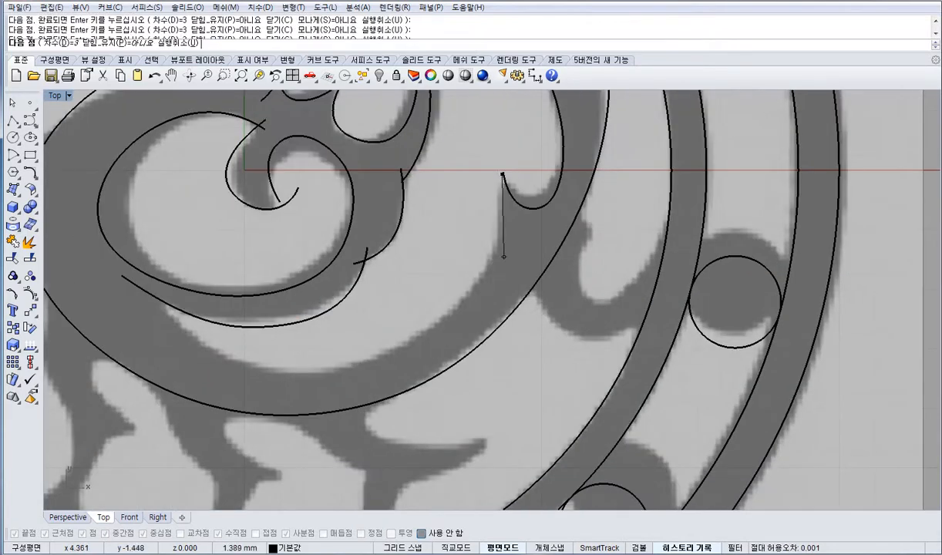
click(502, 174)
click(504, 256)
click(442, 332)
click(243, 404)
click(165, 333)
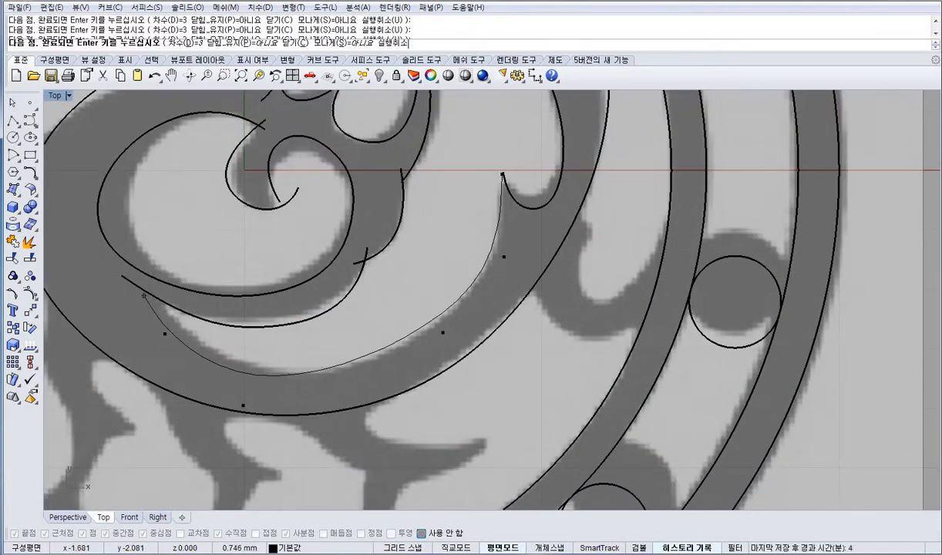
click(149, 287)
right_click(149, 287)
Draw a curve along the crescent's upper inner edge, from the inner ring near the Y axis down to the tip of the spur.
right_drag(305, 293, 397, 464)
scroll(397, 466, down, 6)
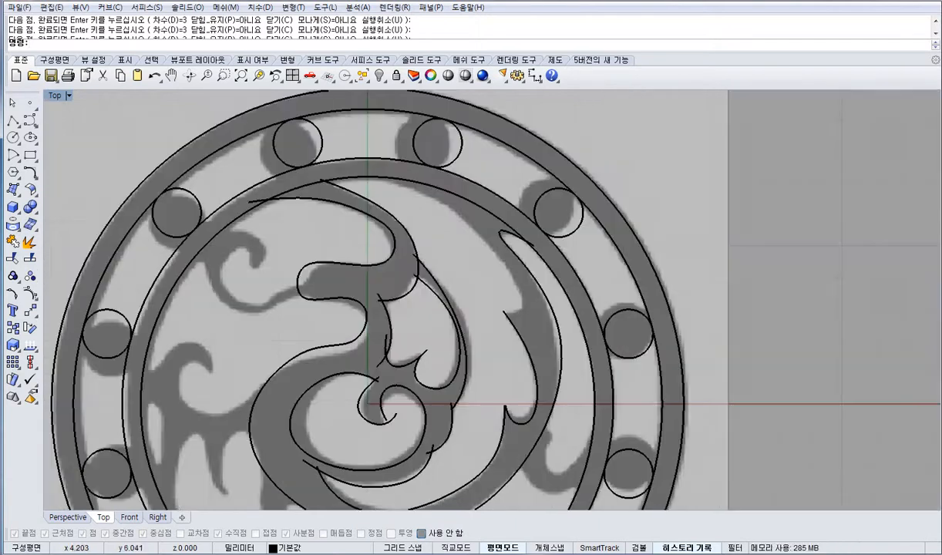
right_drag(502, 207, 451, 274)
right_click(451, 274)
click(323, 239)
click(418, 270)
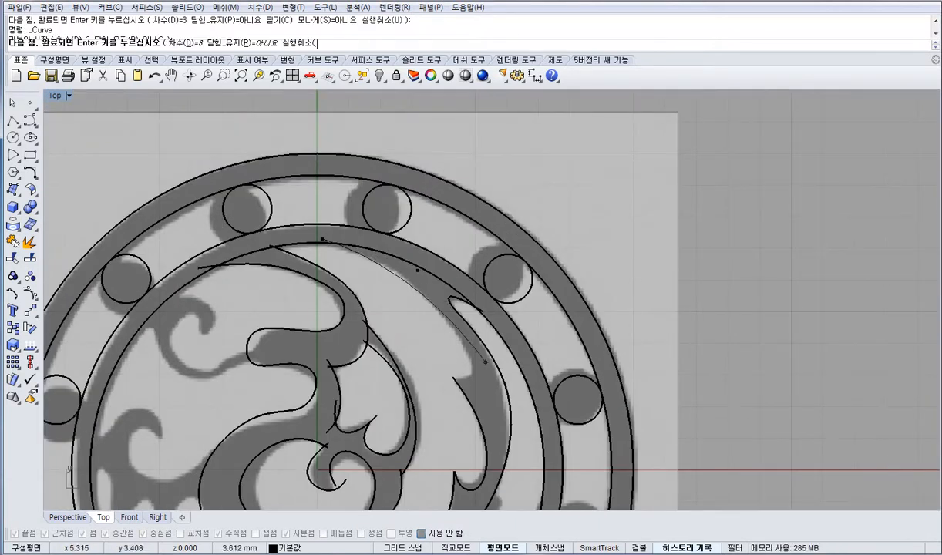
click(485, 362)
click(482, 384)
scroll(468, 382, up, 8)
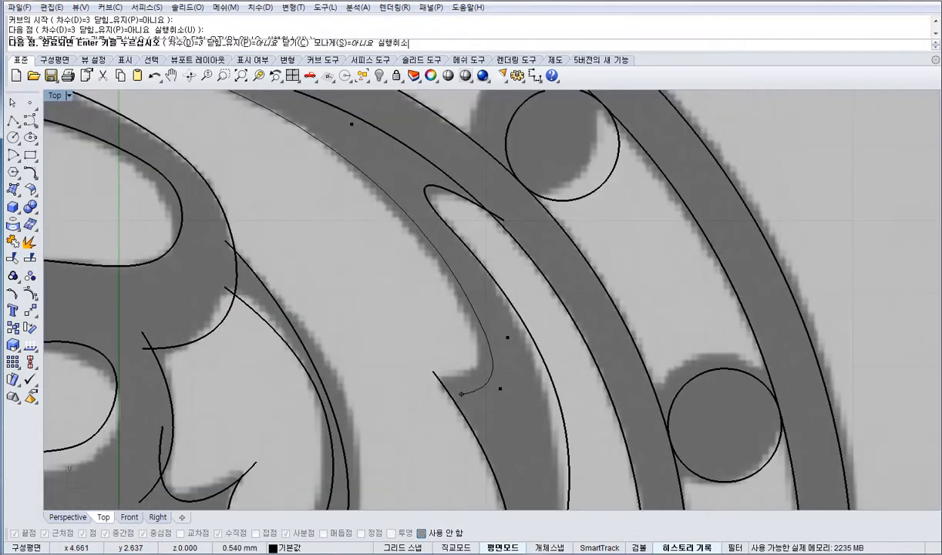
click(461, 394)
click(430, 372)
right_click(430, 373)
Draw a U-shaped curve around the inside of the hooked branch between the crescent and the inner ring, just below the X axis.
right_drag(470, 399, 461, 245)
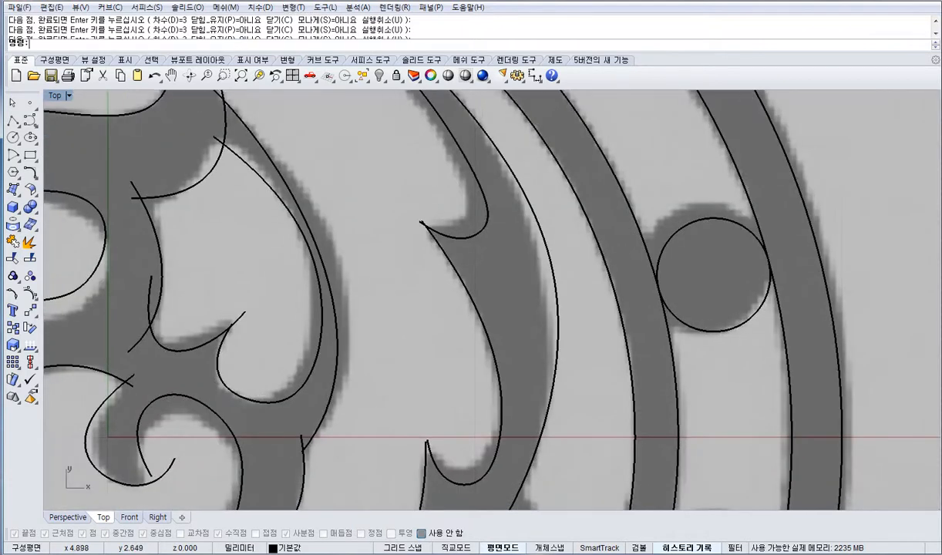
scroll(462, 240, down, 2)
right_drag(376, 398, 461, 190)
right_click(471, 190)
click(626, 220)
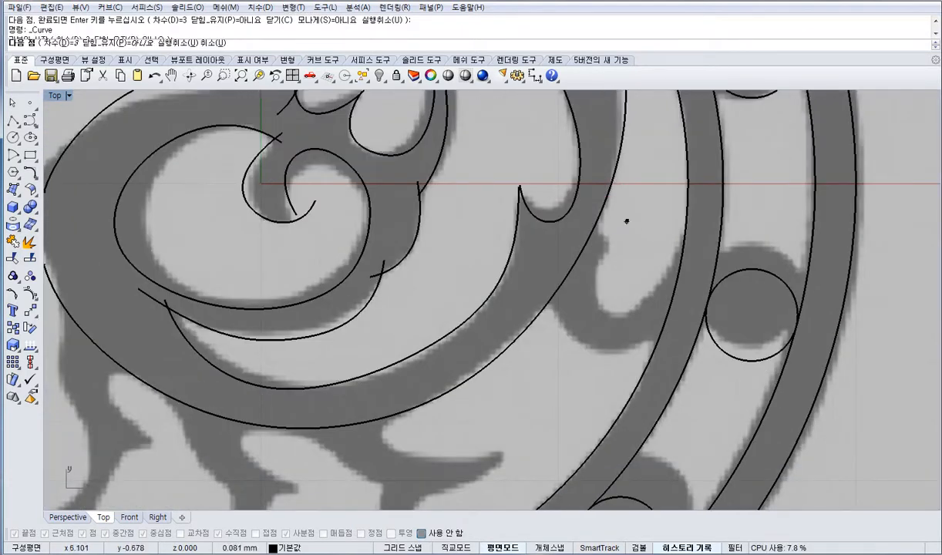
click(581, 273)
click(595, 314)
click(653, 323)
click(674, 279)
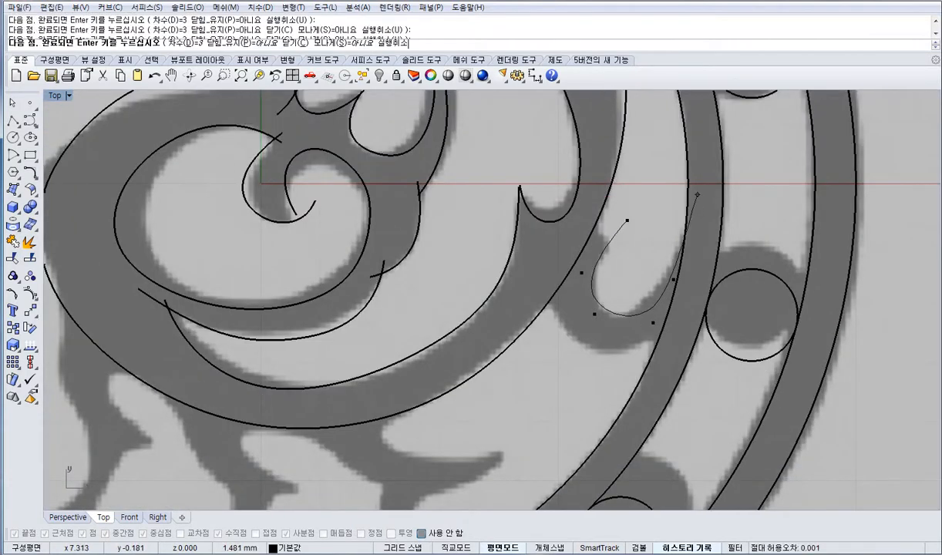
click(691, 205)
right_click(616, 217)
Draw a curve around the outer edge of the same hooked branch, from the crescent to the inner ring.
right_click(616, 232)
click(622, 238)
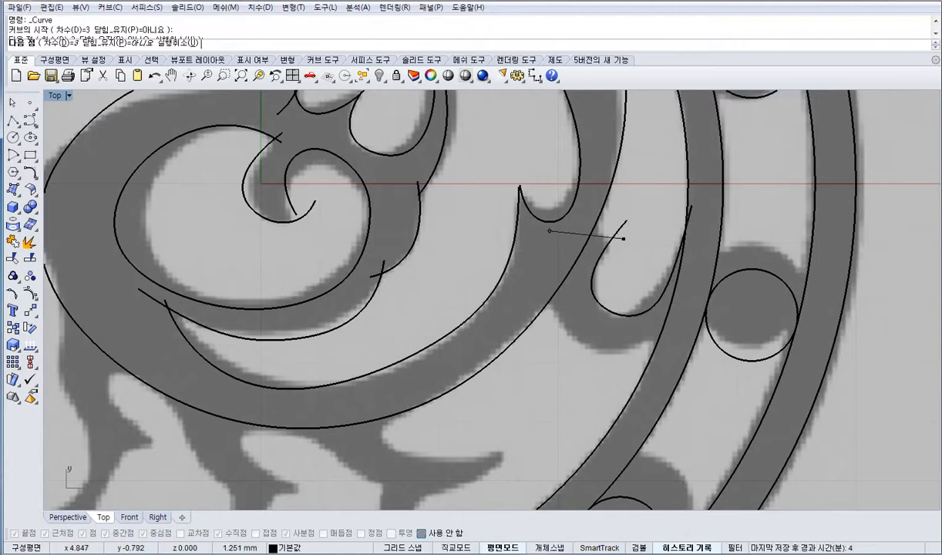
click(549, 231)
click(531, 300)
click(567, 348)
click(615, 362)
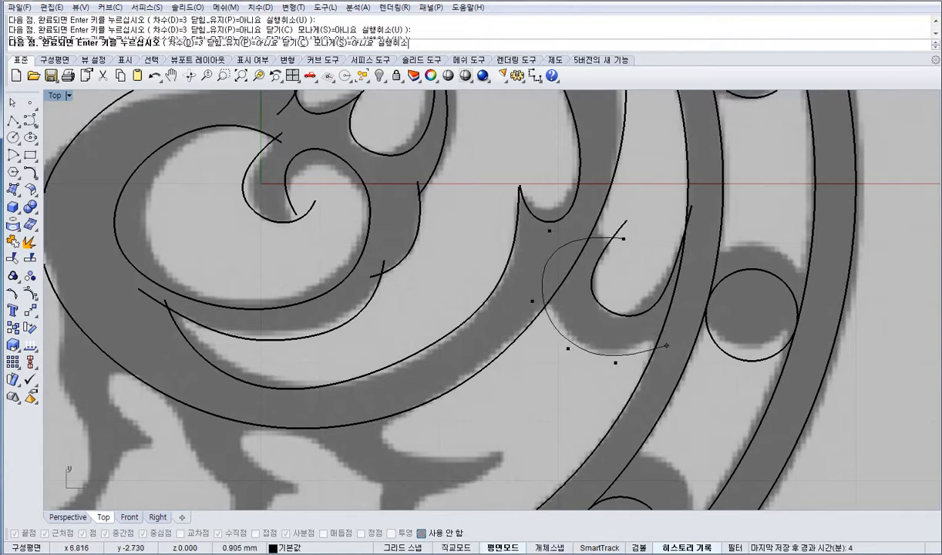
click(667, 344)
click(692, 282)
right_click(692, 283)
Draw a curve from the crescent's lower edge along the upper edge of the right-hand thorn to past its tip.
right_drag(393, 443, 429, 292)
right_click(429, 292)
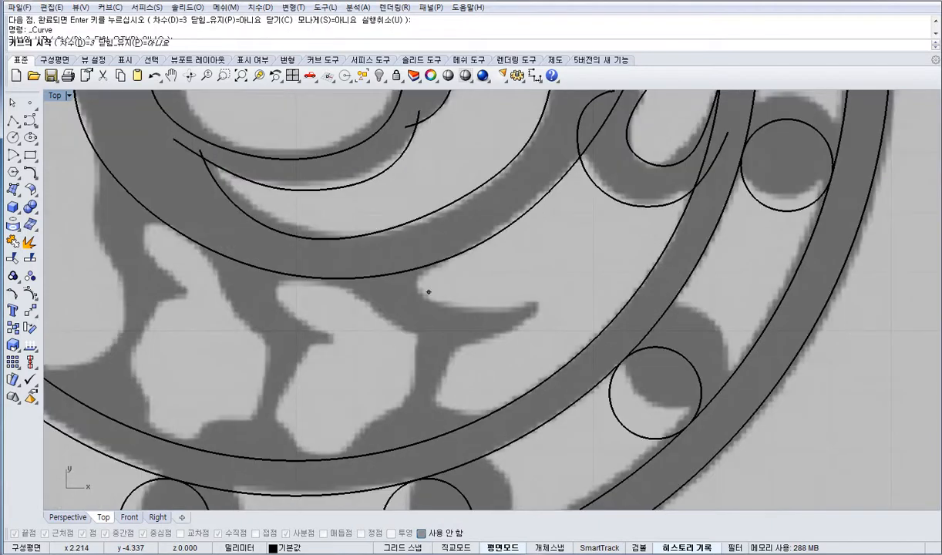
click(440, 259)
click(396, 292)
click(427, 324)
click(506, 318)
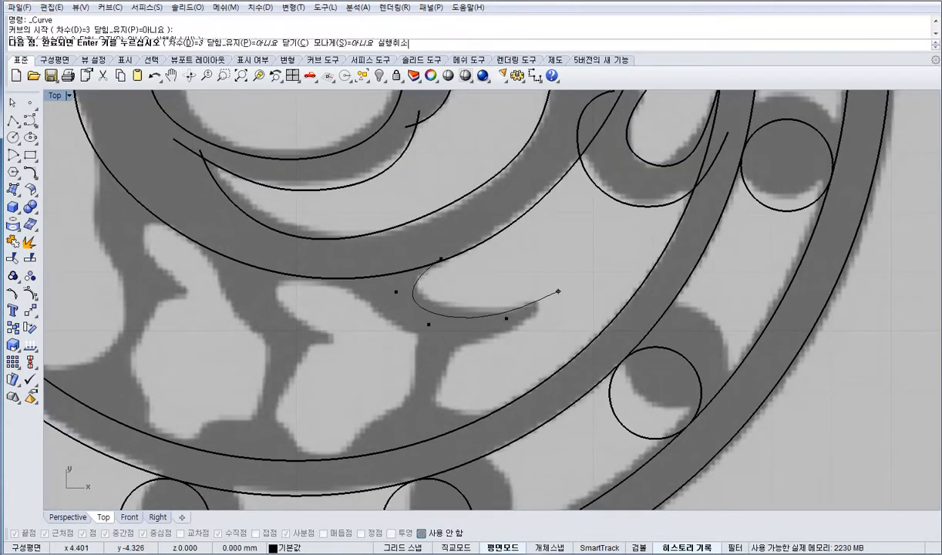
right_click(558, 291)
Draw a curve from the right-hand thorn's tip along its underside and around the rounded top of the middle opening.
right_click(558, 291)
click(551, 279)
click(519, 340)
click(422, 354)
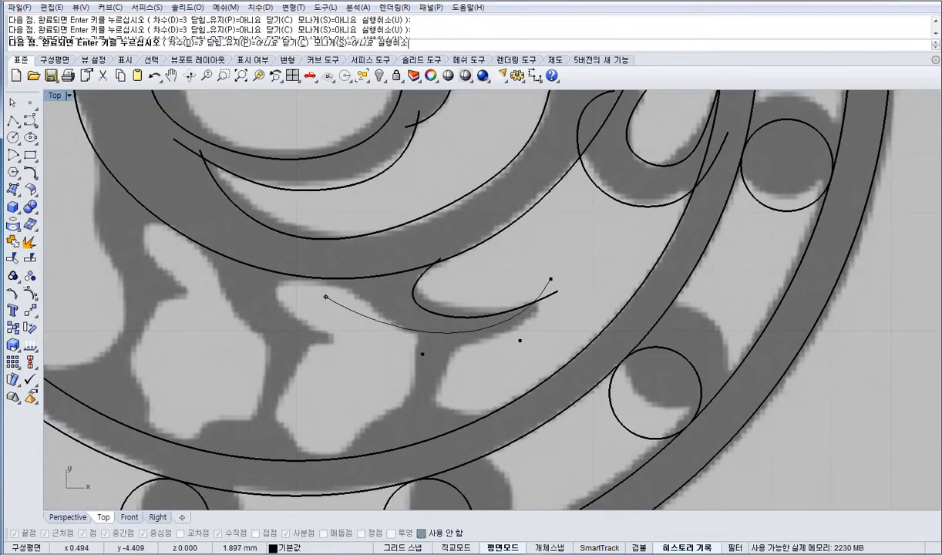
click(333, 292)
click(291, 267)
click(258, 282)
click(291, 322)
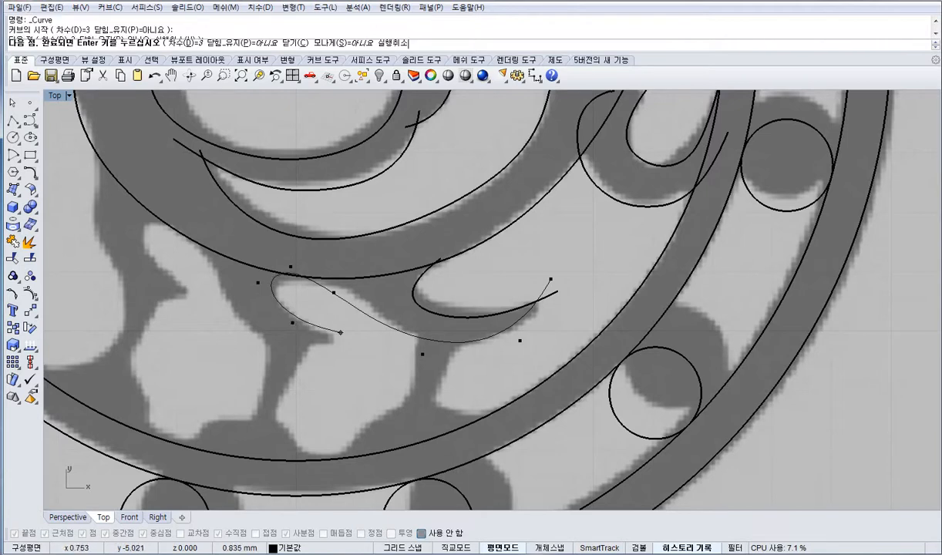
click(349, 339)
right_click(349, 340)
Draw a curve from the middle thorn's tip along its underside and around the rounded top of the next opening to the left.
right_click(349, 338)
click(339, 325)
click(315, 349)
click(242, 329)
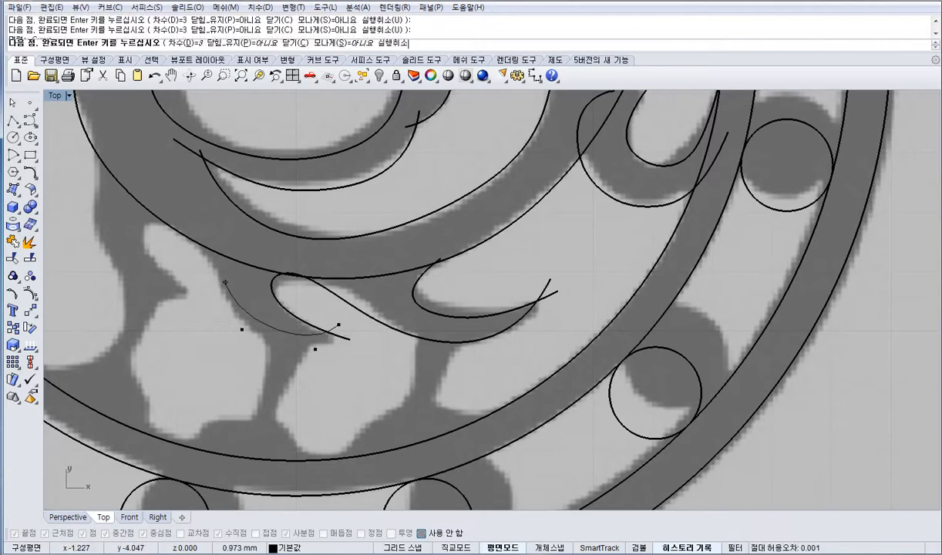
click(217, 261)
click(175, 213)
click(125, 220)
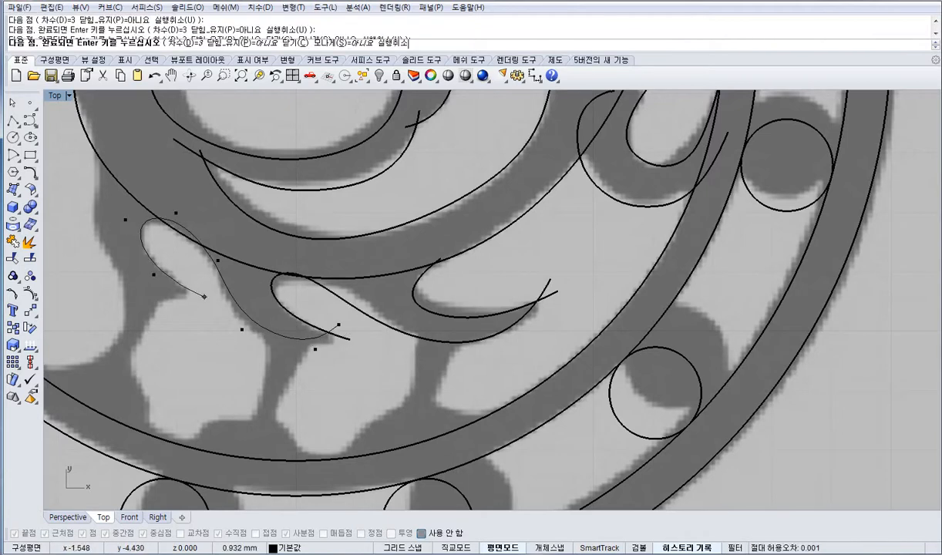
click(204, 297)
right_click(204, 297)
Draw a curve from the left thorn's tip down the left edge of the lower-left opening to past the inner ring.
right_click(202, 293)
click(195, 282)
click(148, 295)
click(138, 328)
click(115, 390)
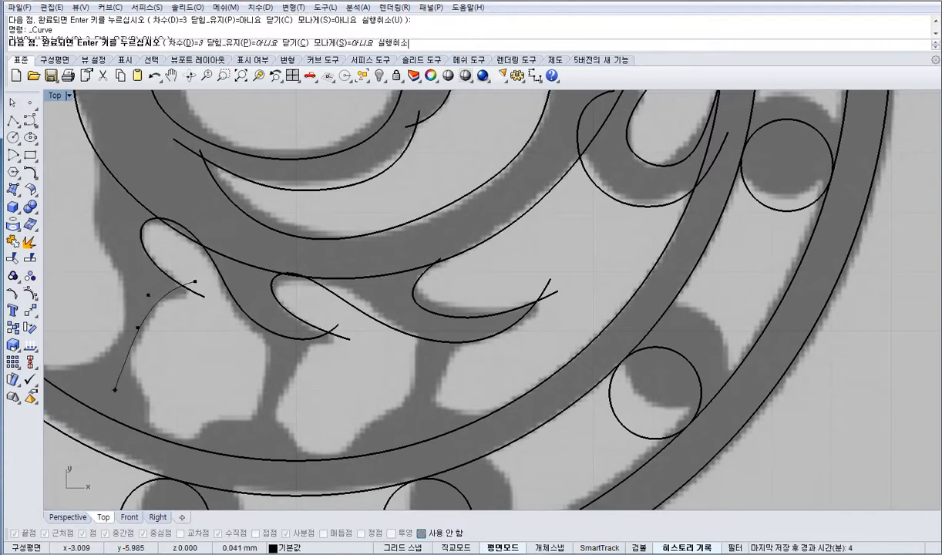
click(147, 391)
click(148, 413)
click(164, 464)
right_click(165, 463)
Draw a curve over the low mound on the inner ring at the bottom of the lower-left opening.
right_click(180, 453)
click(180, 450)
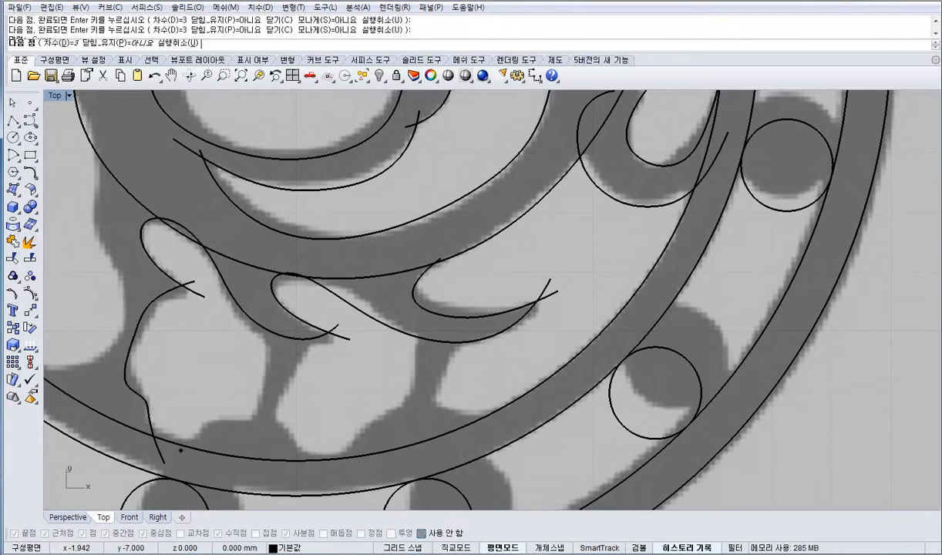
click(186, 432)
click(234, 429)
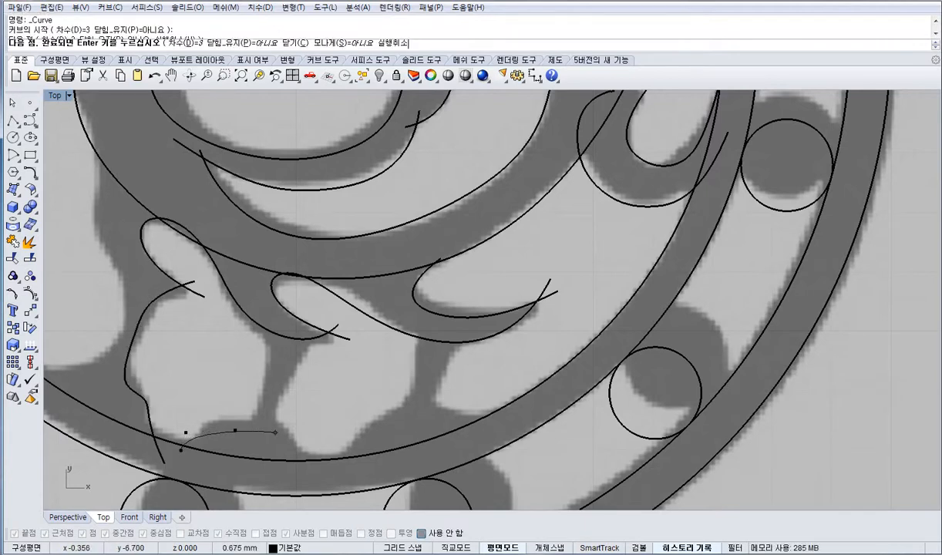
click(315, 464)
right_click(315, 464)
Draw a curve over the larger mound on the inner ring below the right-hand thorn.
right_click(339, 465)
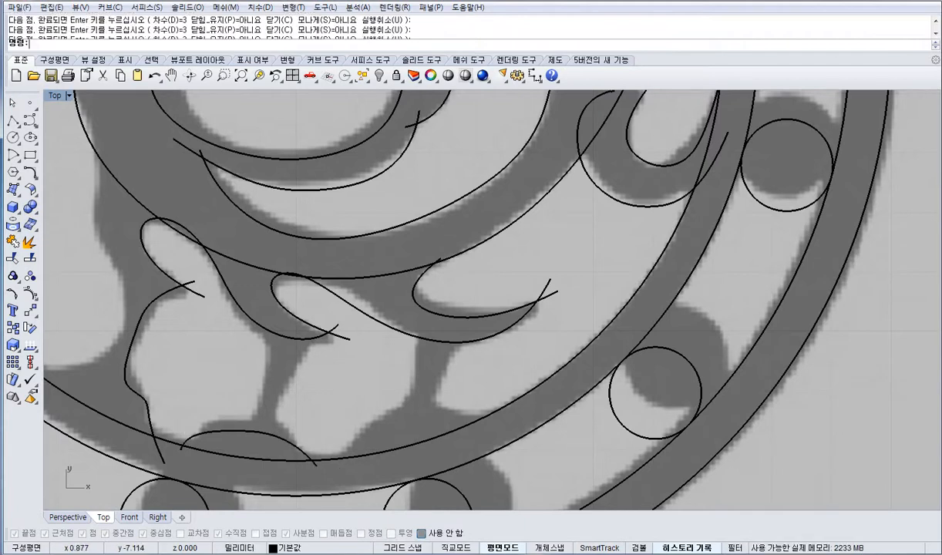
click(333, 469)
click(358, 413)
click(408, 393)
click(457, 405)
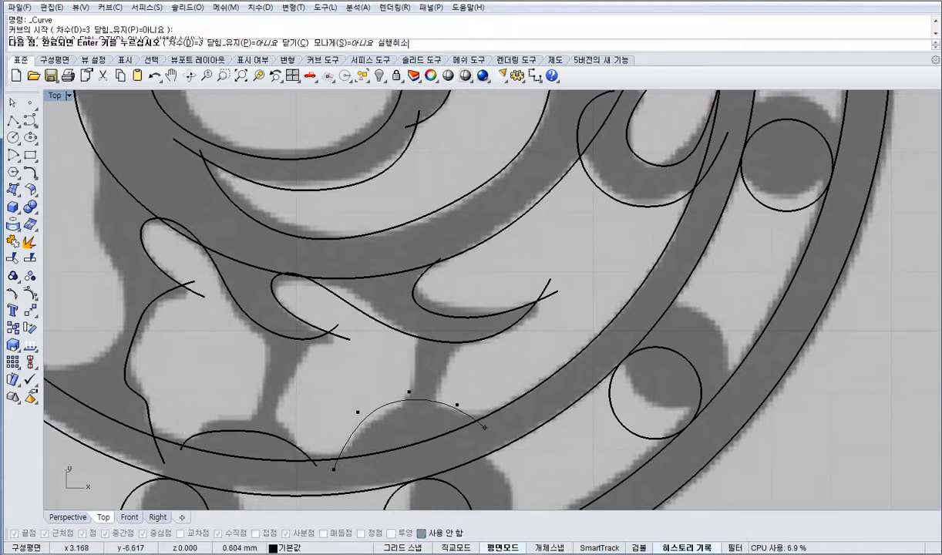
click(486, 428)
click(536, 400)
right_click(536, 399)
Draw a curve down the right side of the stem joining the right-hand thorn to the larger mound.
right_click(536, 399)
click(437, 415)
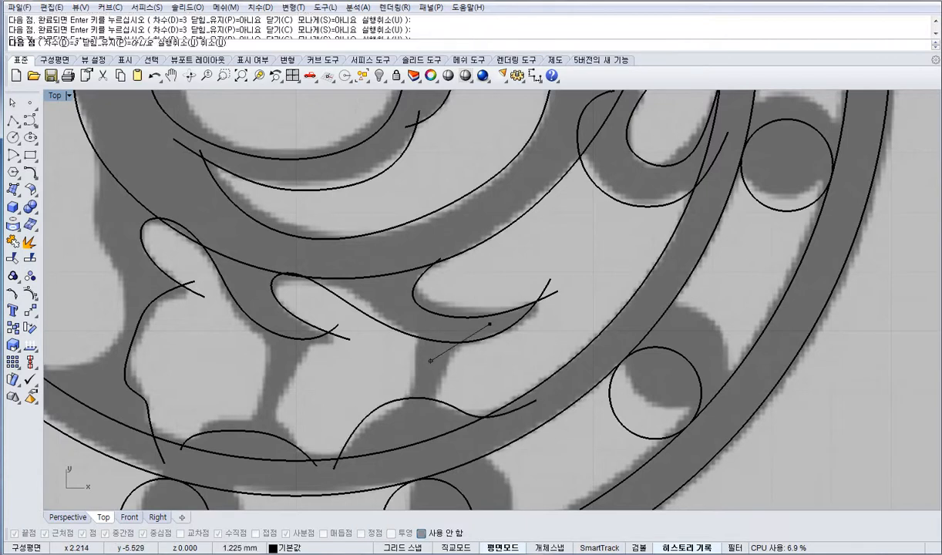
click(439, 363)
right_click(437, 415)
Draw a curve down the left side of the stem above the larger mound.
right_click(437, 415)
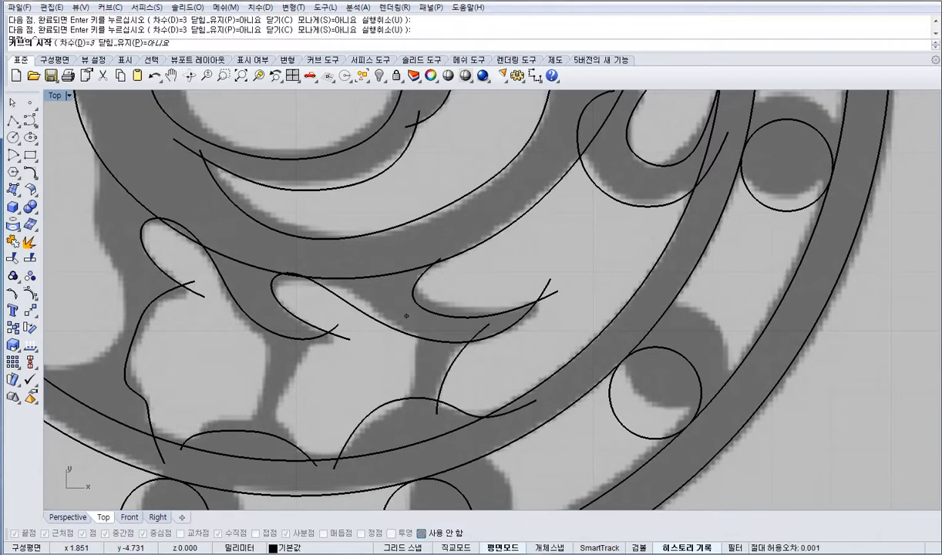
click(406, 311)
click(409, 368)
click(417, 406)
right_click(418, 417)
right_click(418, 416)
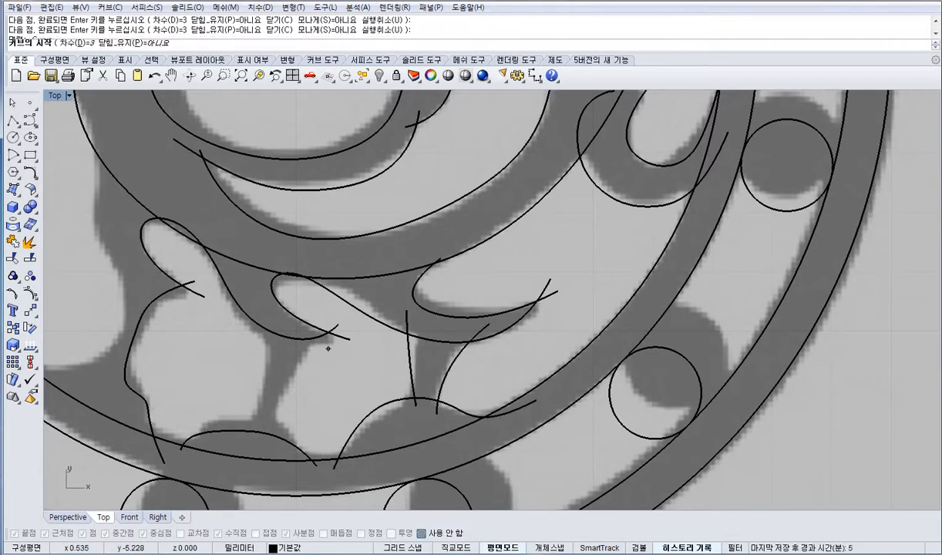
click(301, 332)
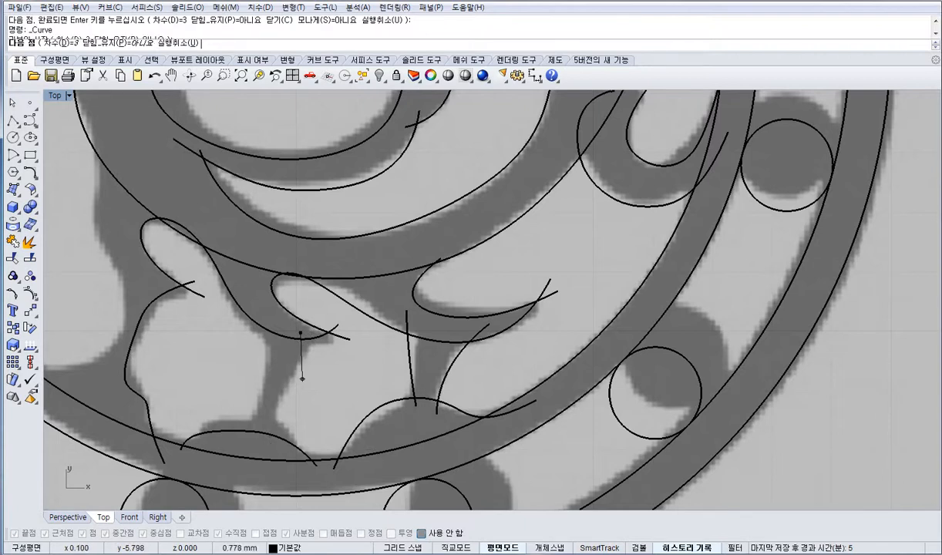
right_click(302, 378)
Draw a curve down the right side of the stem joining the middle thorn to the low mound.
right_click(306, 370)
click(314, 328)
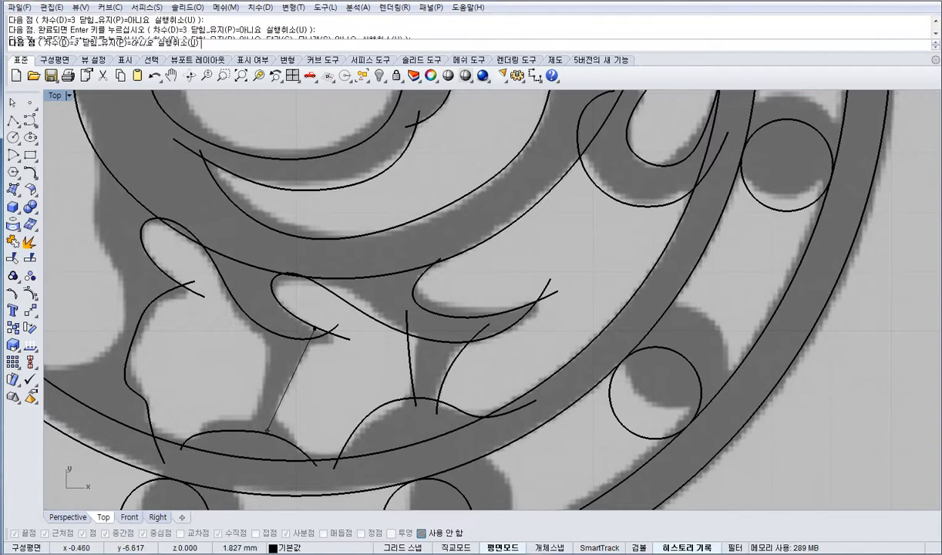
click(273, 409)
click(271, 437)
right_click(287, 451)
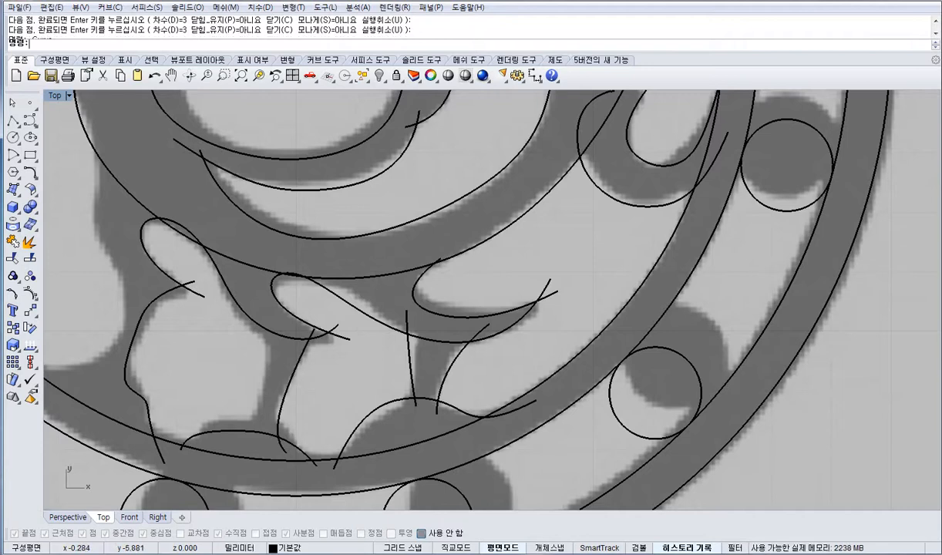
Draw a curve down the left side of the stem above the low mound.
right_click(288, 447)
click(265, 316)
click(279, 366)
click(269, 406)
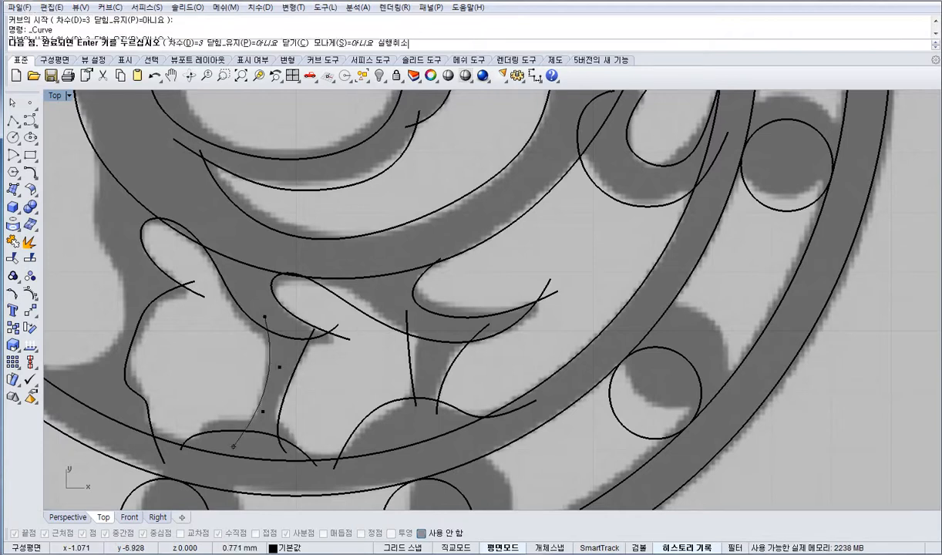
click(232, 440)
right_click(233, 440)
Draw a curve along the right edge of the lower-left opening, around its rounded top and down the thorn's right side past its tip.
right_click(232, 433)
right_drag(162, 175, 324, 242)
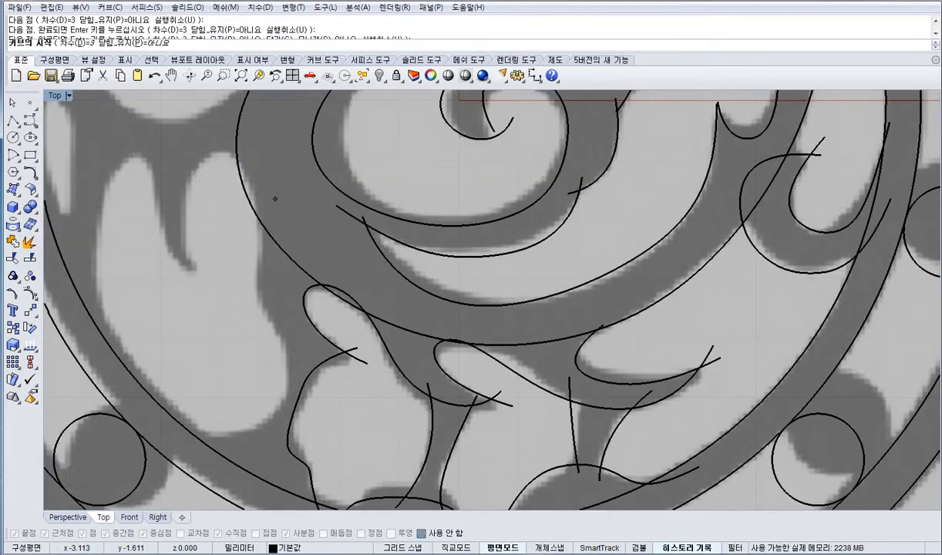
click(160, 432)
click(253, 439)
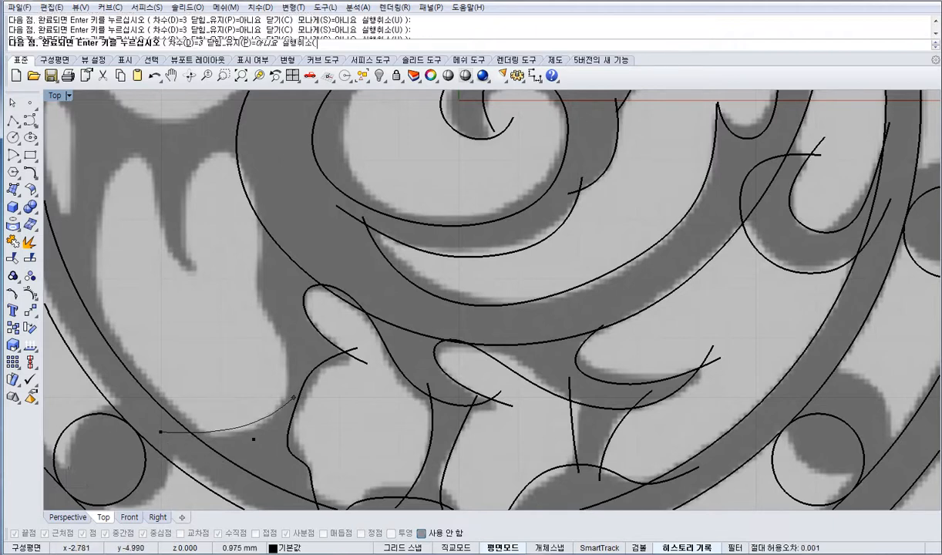
click(293, 397)
click(303, 317)
click(251, 308)
click(251, 240)
click(262, 167)
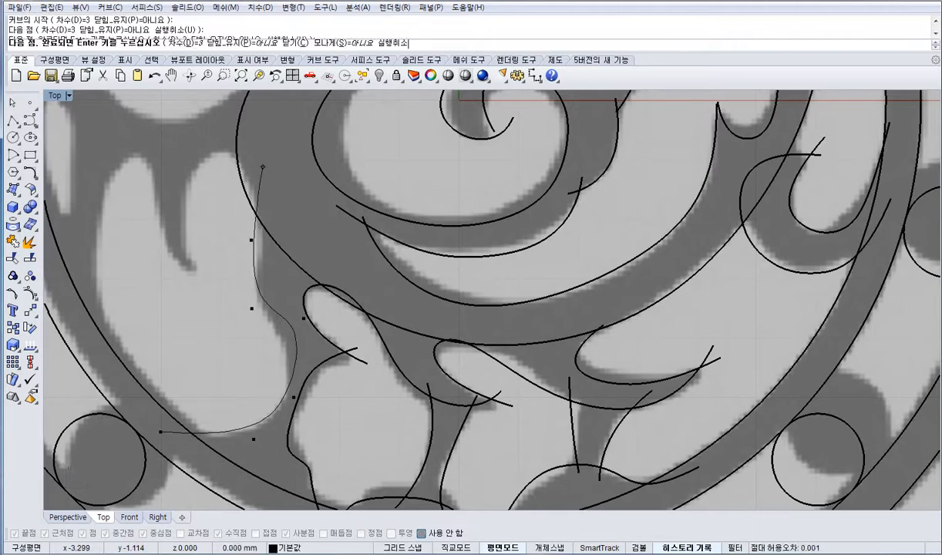
click(215, 125)
click(157, 156)
click(177, 225)
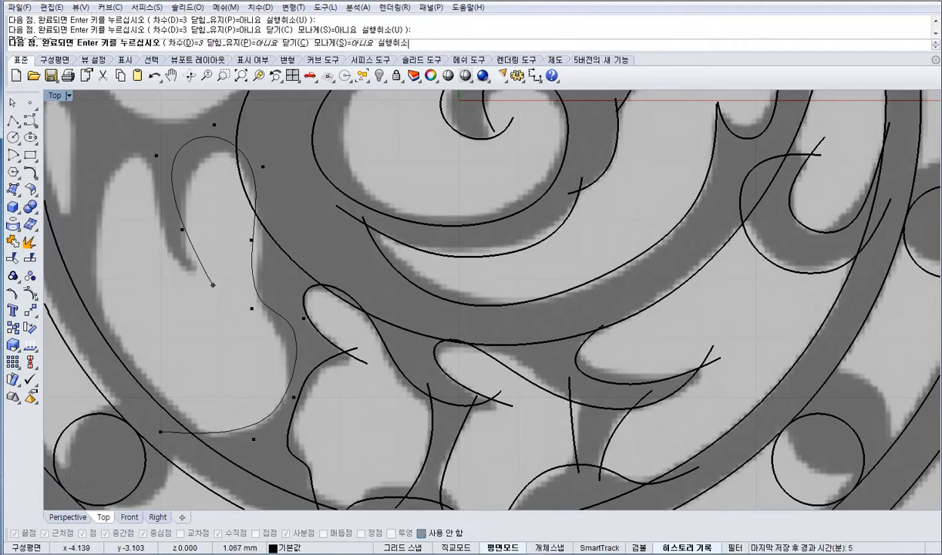
click(213, 284)
right_click(213, 284)
Draw a curve from the thorn tip up its left side, over the neighbouring lobe and down the opening's left edge.
right_click(213, 271)
click(212, 270)
click(161, 277)
click(150, 186)
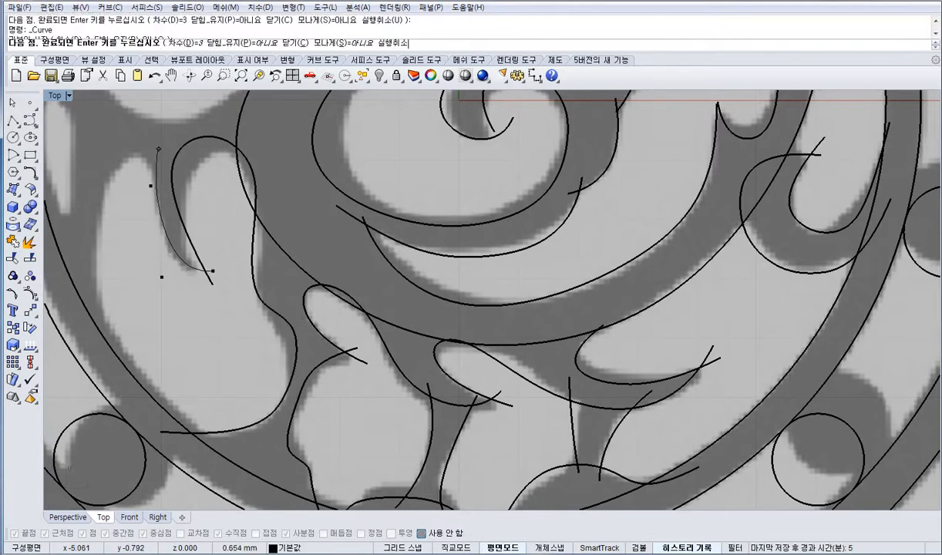
click(157, 143)
click(86, 143)
click(80, 278)
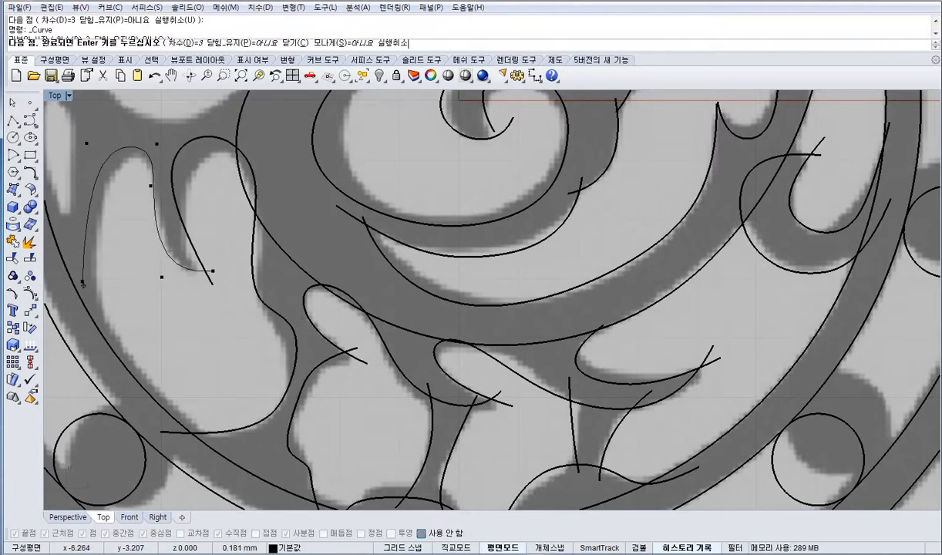
click(204, 456)
right_click(204, 456)
Draw a curve from the tip of the left hook around its inner edge and up into the main swirl body.
scroll(116, 245, down, 4)
right_drag(117, 245, 331, 447)
right_click(327, 377)
click(363, 312)
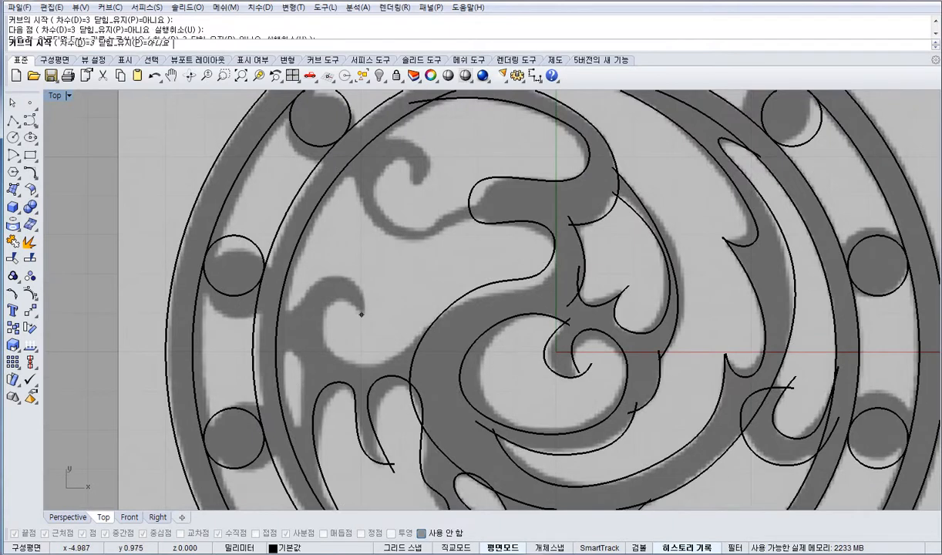
click(325, 292)
click(318, 342)
click(335, 376)
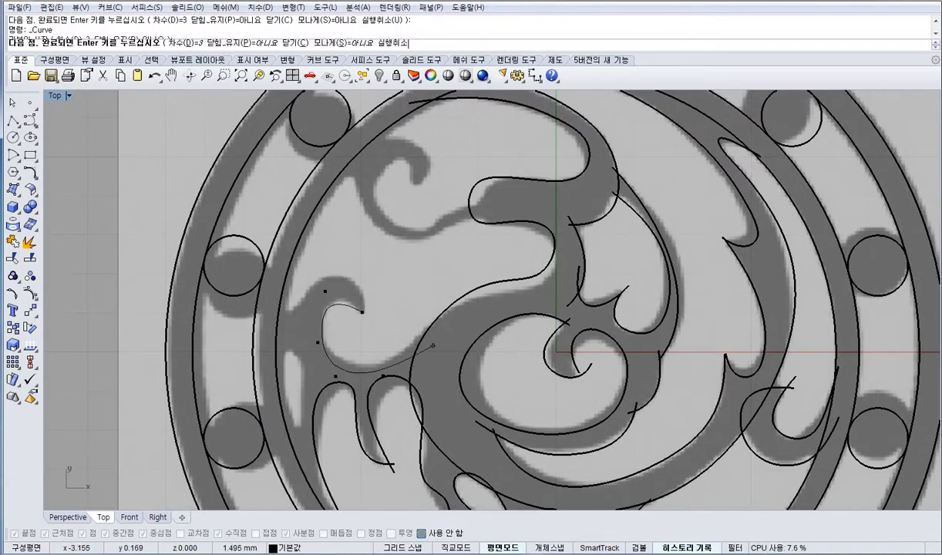
click(383, 376)
click(412, 343)
click(463, 290)
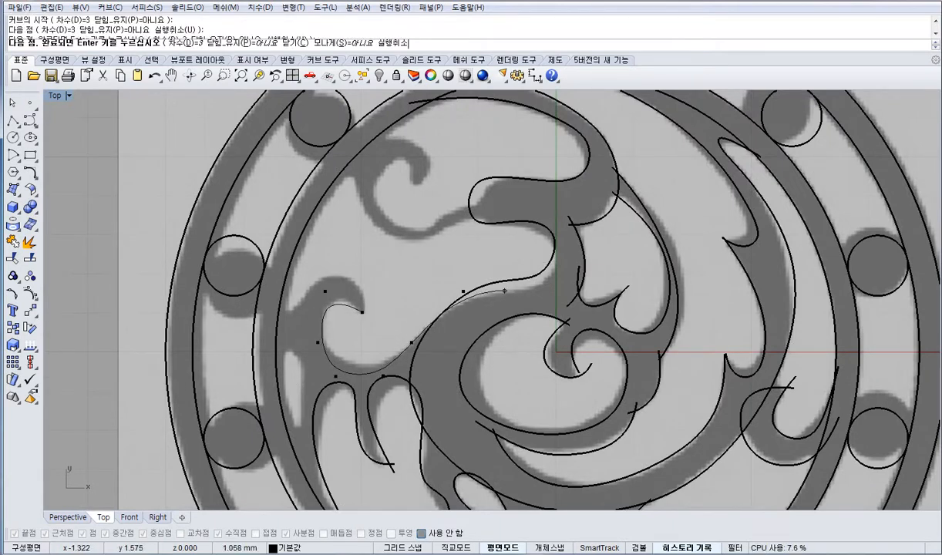
click(479, 298)
right_click(478, 298)
Draw a curve along the inner edge of the upper-left spiral tendril, ending inside the rounded end of the branch.
right_click(400, 248)
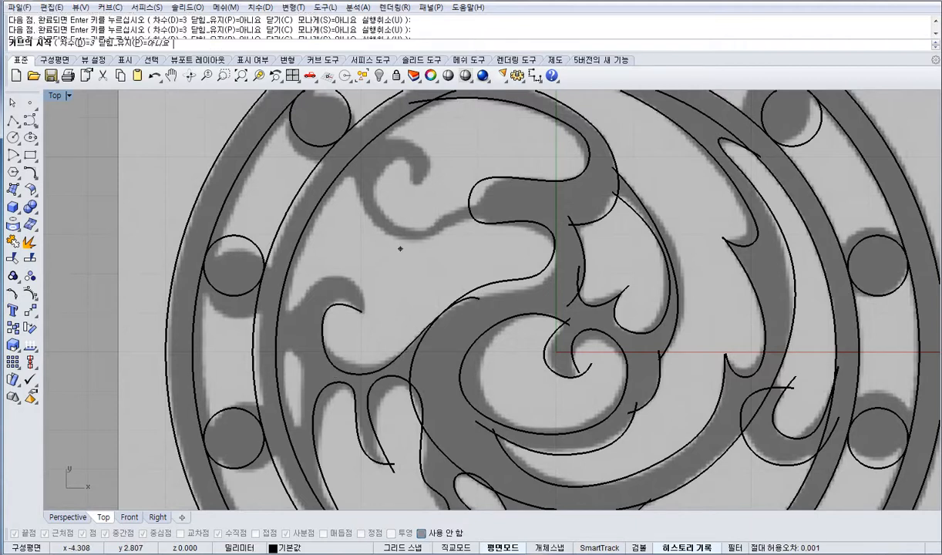
click(418, 182)
click(405, 138)
click(374, 157)
click(374, 213)
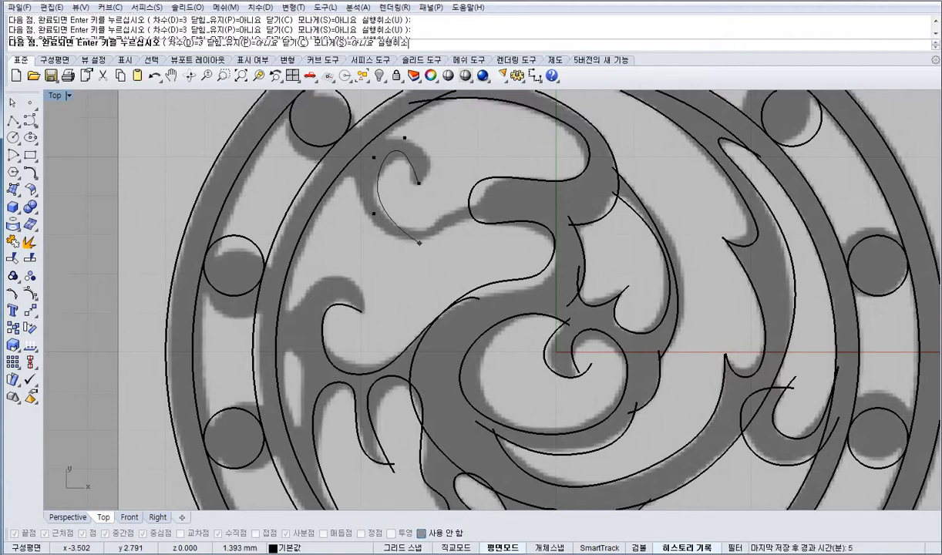
click(452, 204)
click(494, 201)
right_click(494, 201)
Draw a curve along the outer edge of the upper-left tendril from the branch around to the spiral's tip.
right_click(494, 201)
click(498, 214)
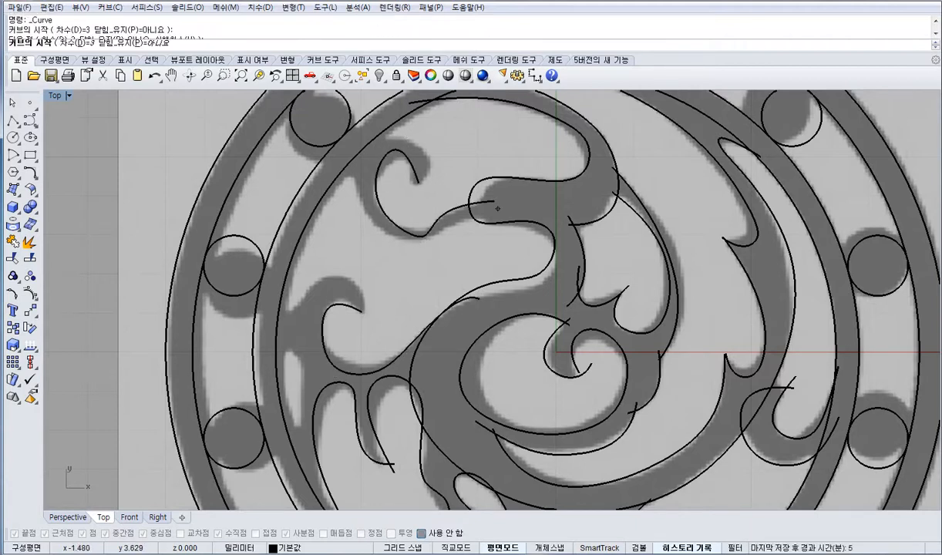
click(455, 226)
click(428, 256)
click(400, 245)
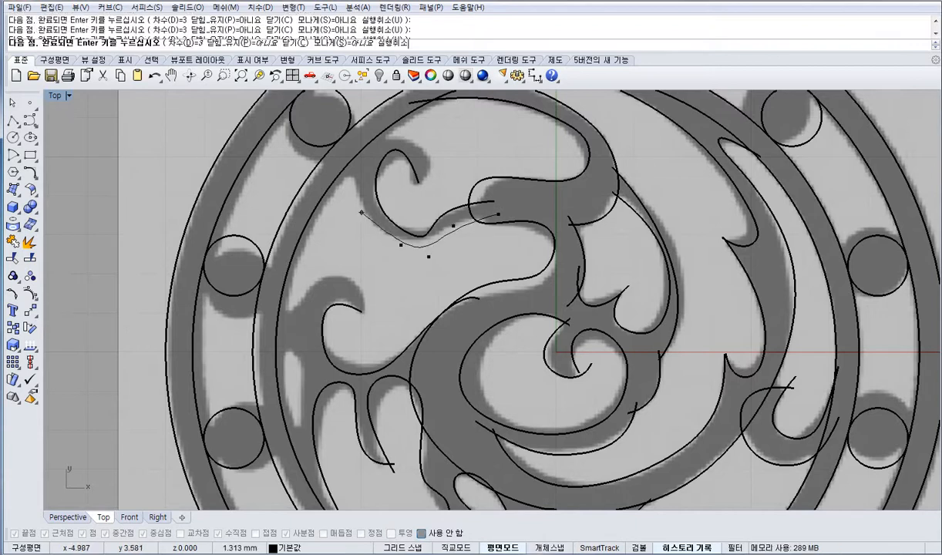
click(361, 212)
click(355, 169)
click(382, 125)
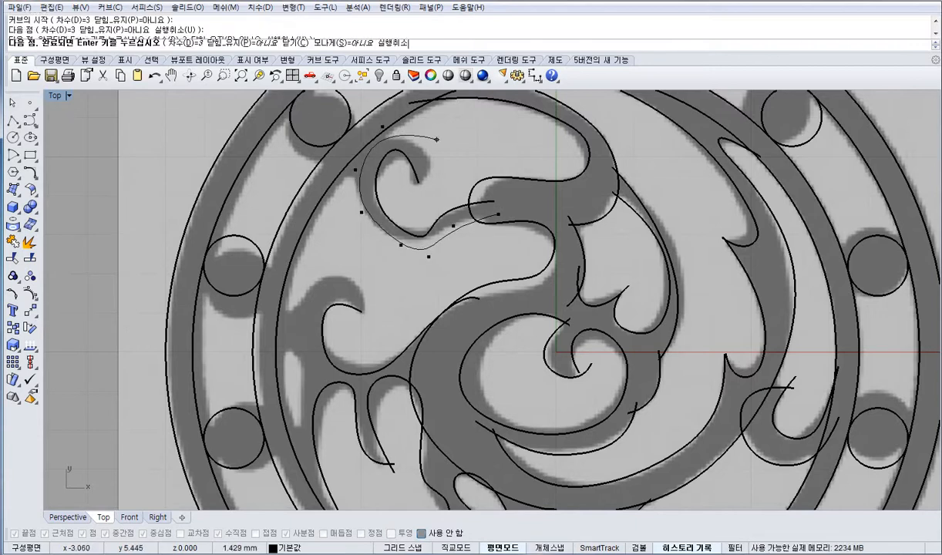
click(437, 139)
click(441, 170)
click(409, 179)
key(Return)
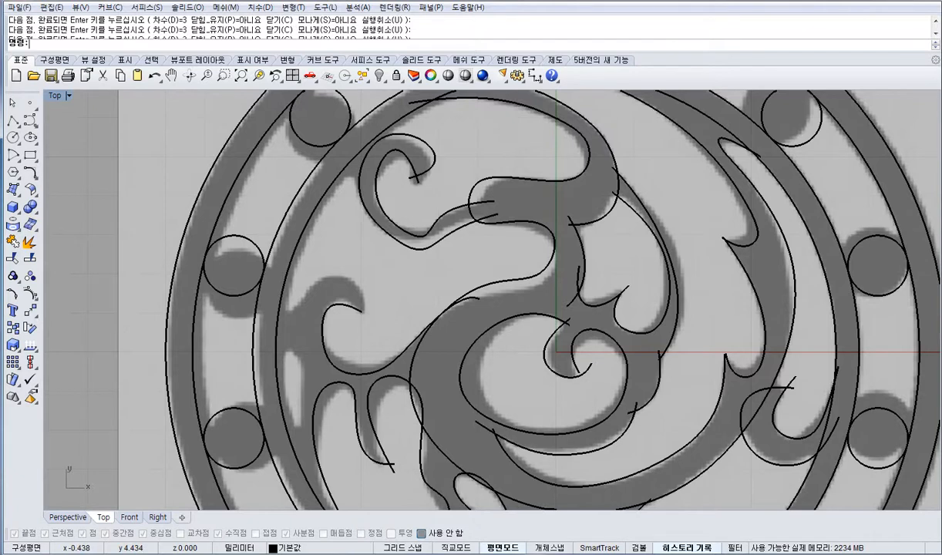
Show the control points of the middle loop curve below the swirl and move one to fit its upper edge to the picture.
scroll(176, 322, down, 4)
right_drag(546, 287, 523, 212)
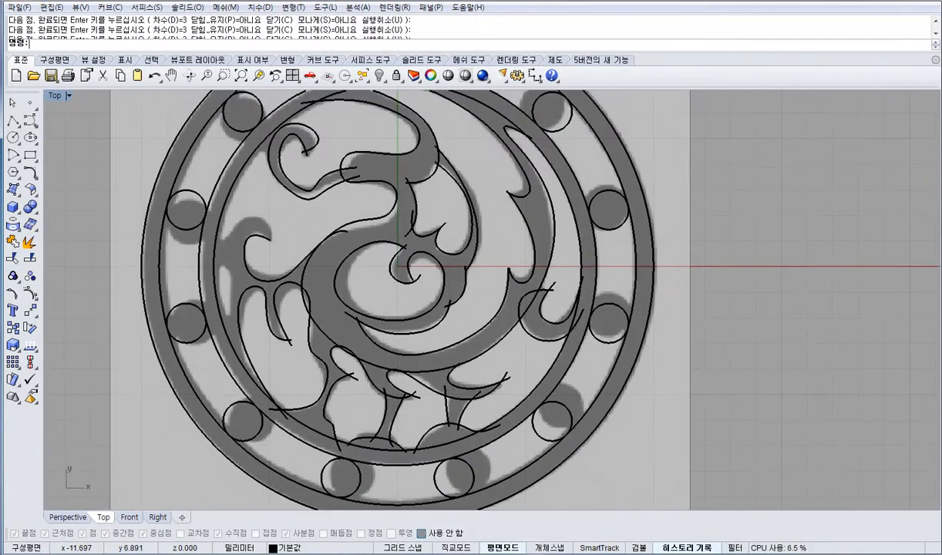
right_drag(399, 229, 334, 212)
scroll(375, 372, up, 12)
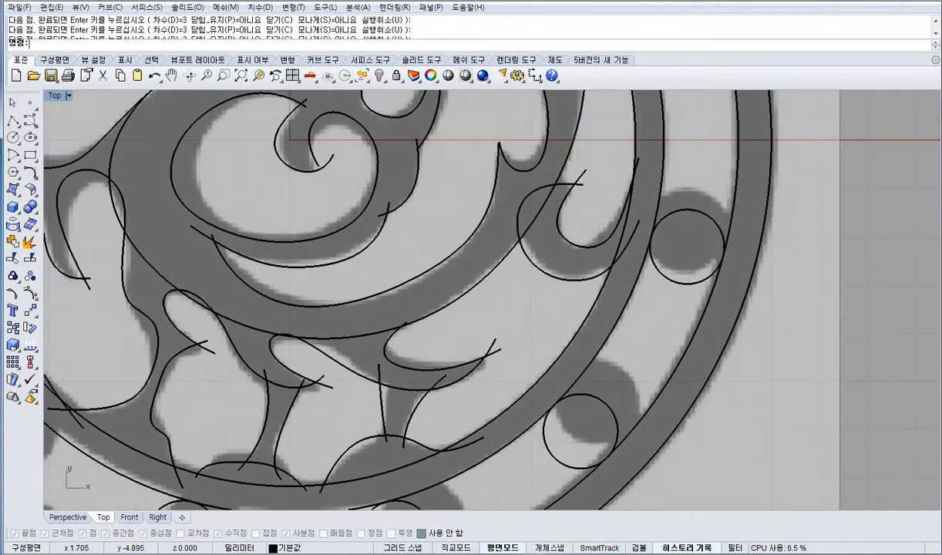
click(335, 357)
key(F10)
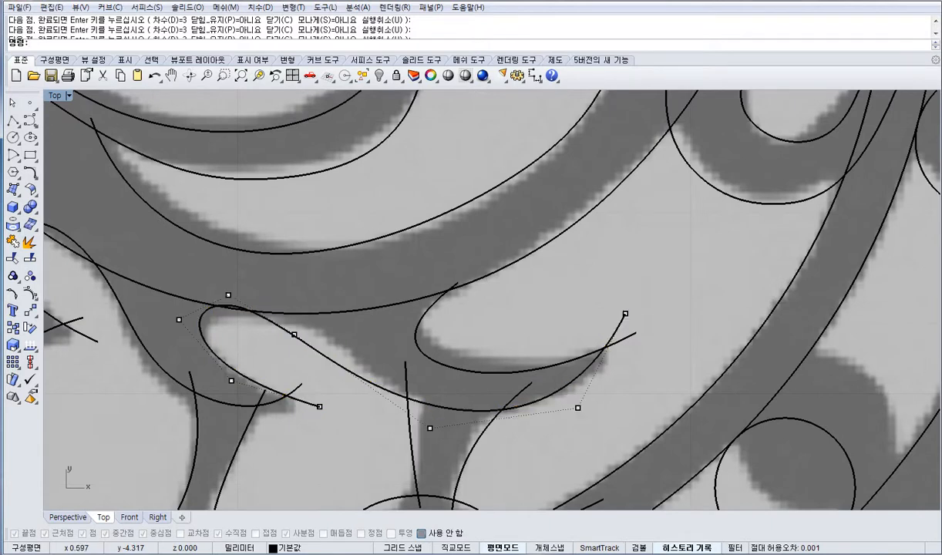
drag(294, 334, 324, 326)
right_click(361, 337)
key(Escape)
Show the control points of the right-hand thorn's inner curve and move two of them to match the picture's edge.
scroll(390, 353, down, 2)
right_drag(391, 353, 348, 315)
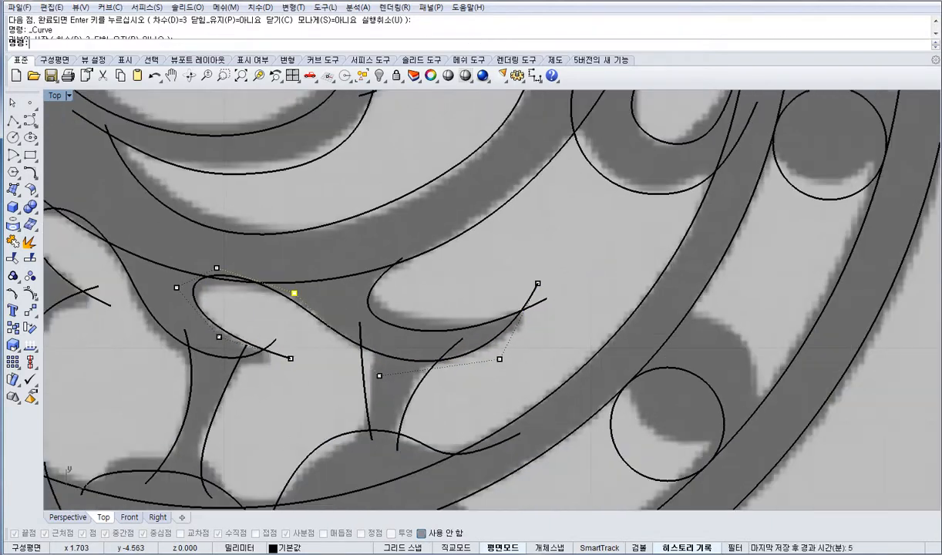
click(368, 300)
key(F10)
drag(387, 339, 409, 327)
drag(483, 332, 487, 317)
key(Escape)
key(Escape)
Draw a four-point arch-shaped sample curve in the empty area to the right of the reference picture.
scroll(477, 185, down, 4)
right_drag(656, 105, 450, 265)
click(30, 121)
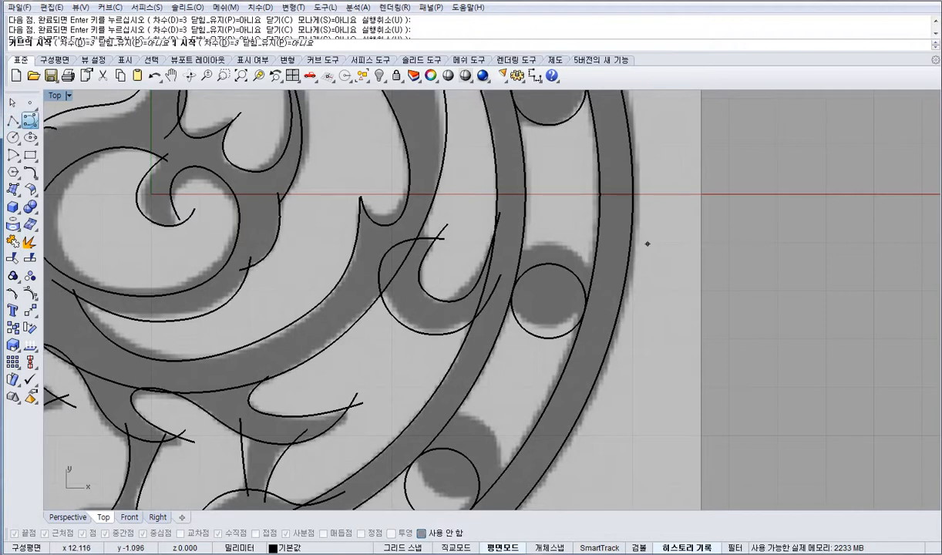
right_drag(868, 283, 574, 279)
click(483, 311)
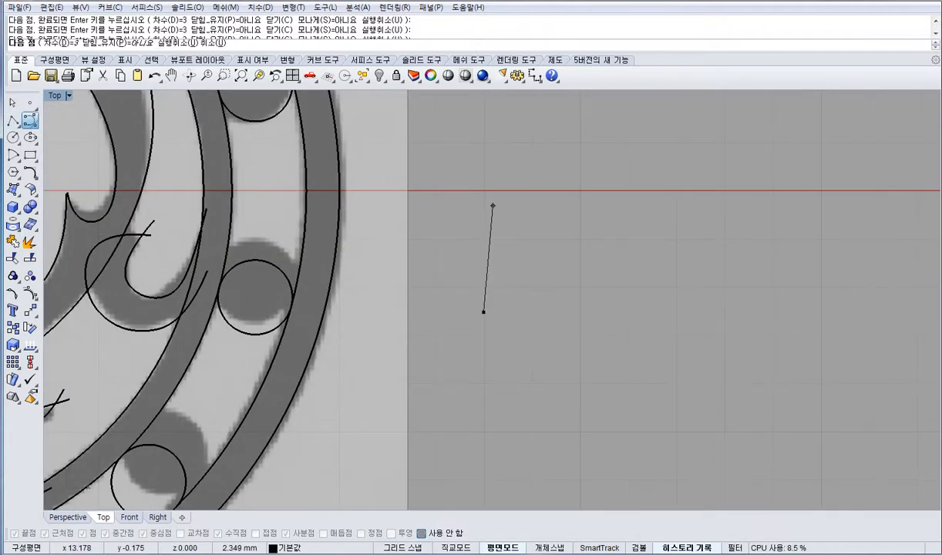
click(493, 191)
click(706, 171)
click(731, 320)
right_click(731, 320)
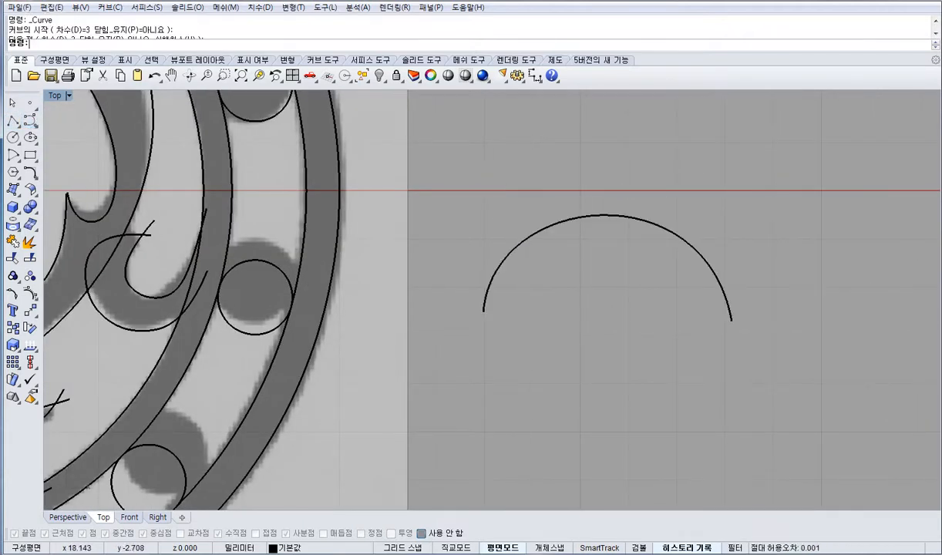
Draw a six-point hook-shaped sample curve below the arch, with a long tail rising to the right.
right_drag(578, 379, 371, 269)
click(391, 245)
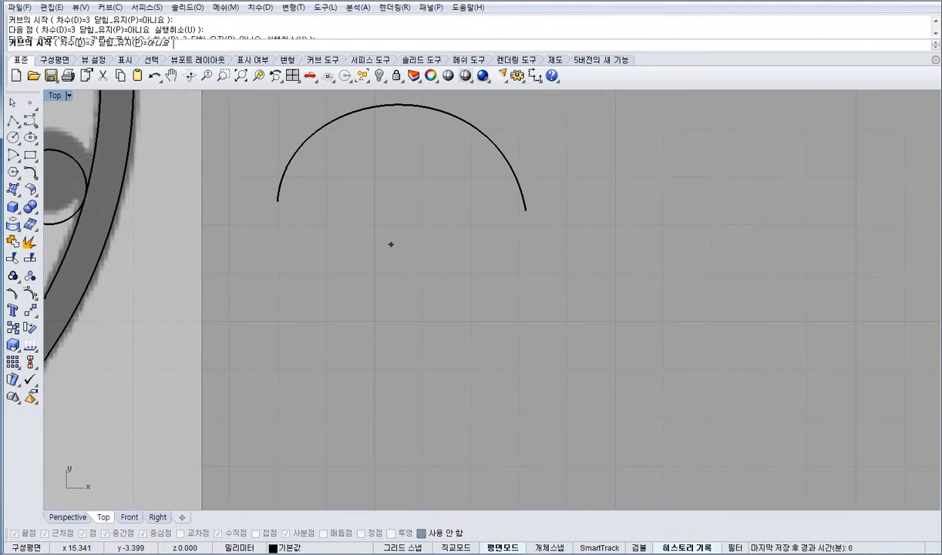
click(303, 268)
click(319, 368)
click(472, 360)
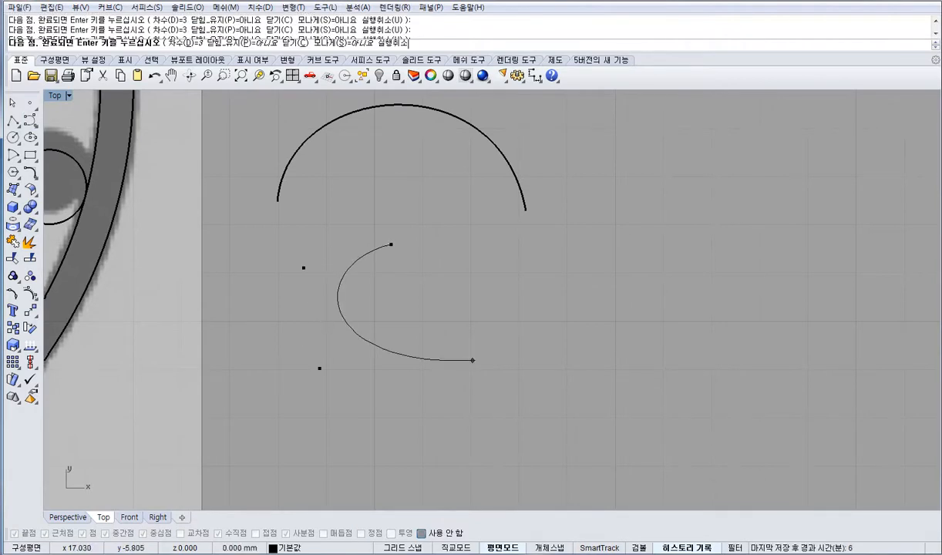
click(711, 335)
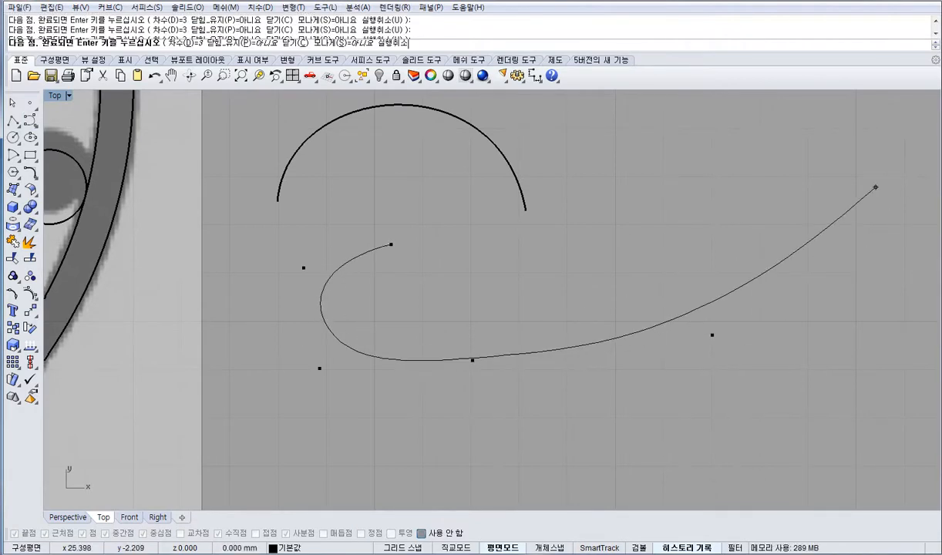
click(875, 187)
key(Return)
Show the control points of the arch and the hook-shaped sample curves together.
right_drag(529, 420, 506, 316)
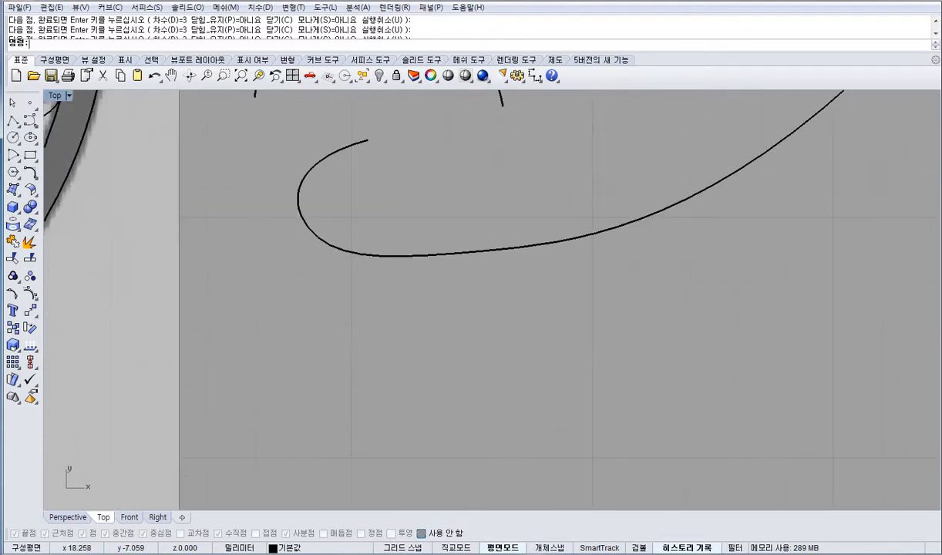
scroll(505, 309, down, 4)
drag(508, 308, 396, 108)
key(F10)
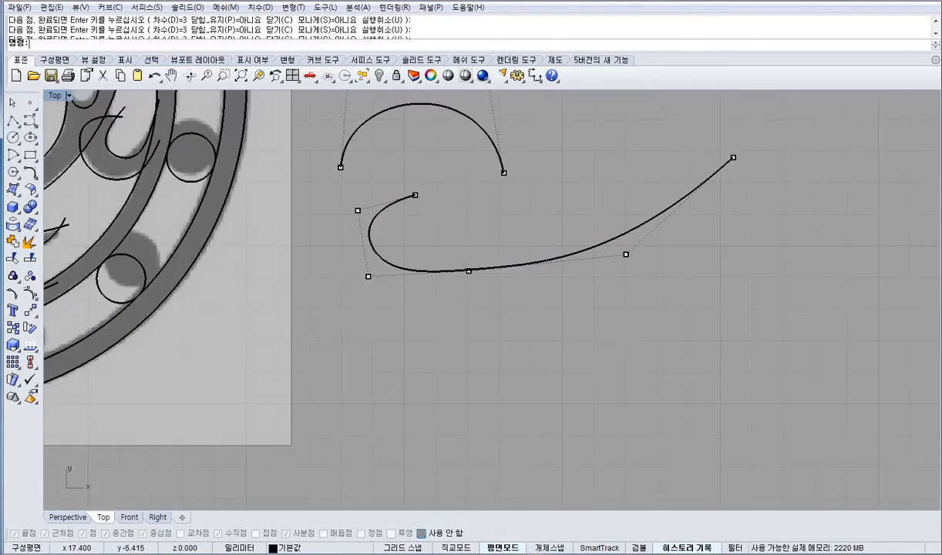
Draw a shallow three-point arc-like sample curve below the hook-shaped curve.
right_drag(480, 291, 477, 334)
click(30, 120)
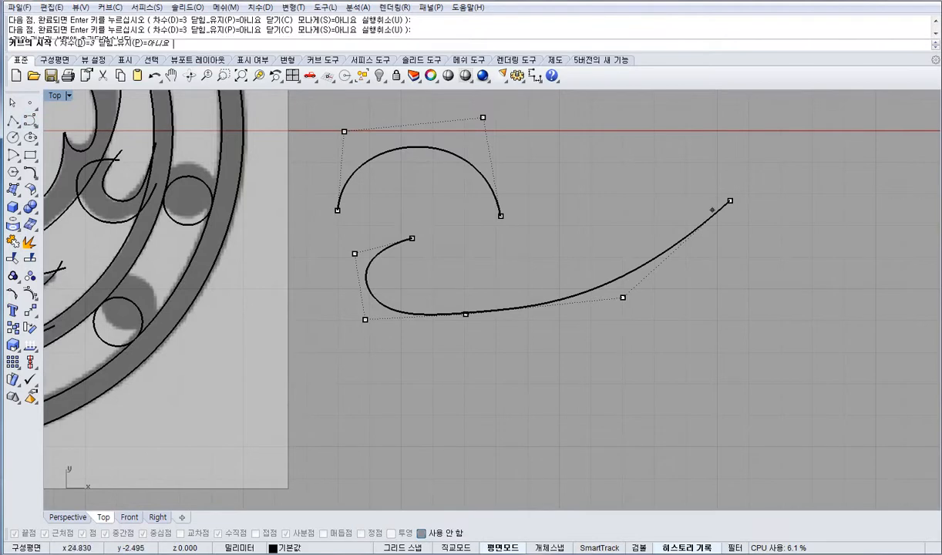
click(389, 401)
click(558, 349)
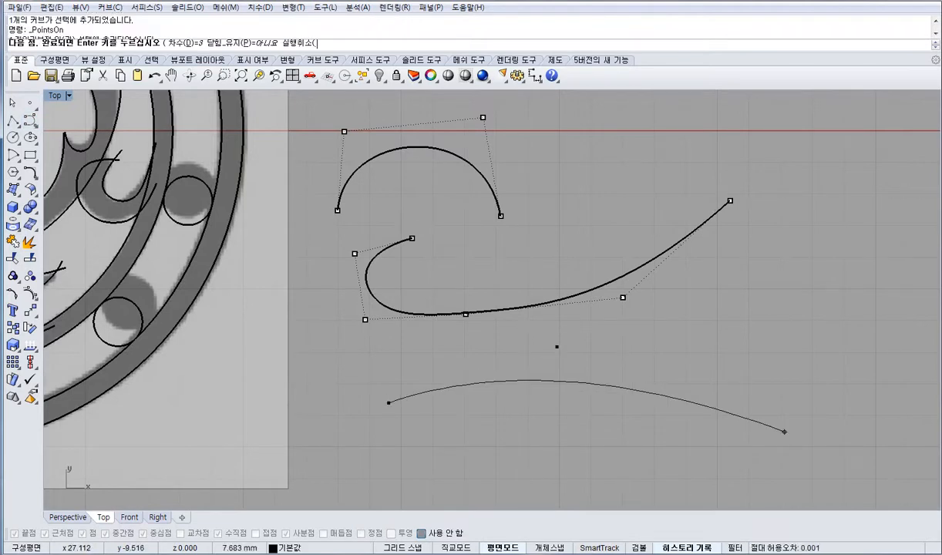
click(782, 431)
key(Return)
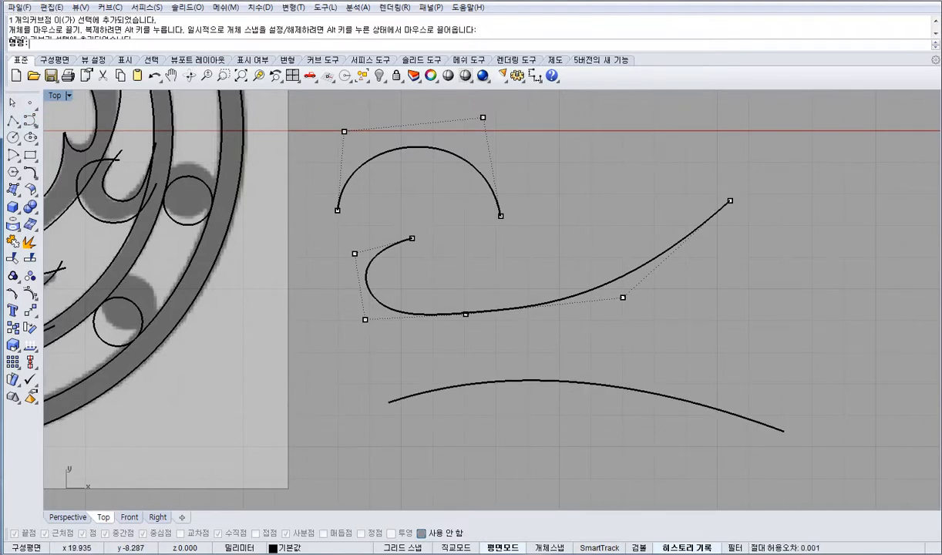
Draw an eight-point spiral sample curve below the shallow arc, winding inward to its centre.
right_drag(552, 377, 601, 323)
key(Return)
click(633, 406)
click(454, 364)
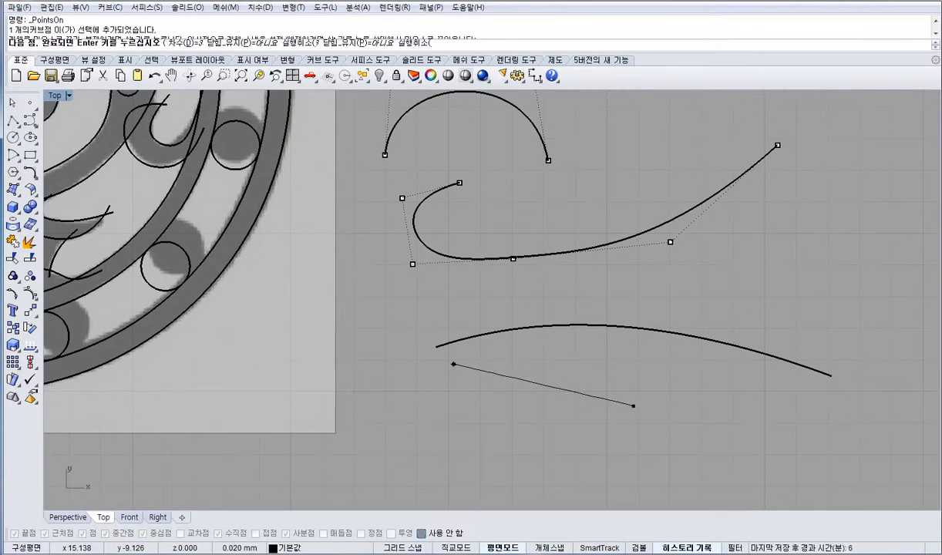
right_drag(454, 364, 503, 224)
click(437, 391)
click(555, 468)
click(711, 426)
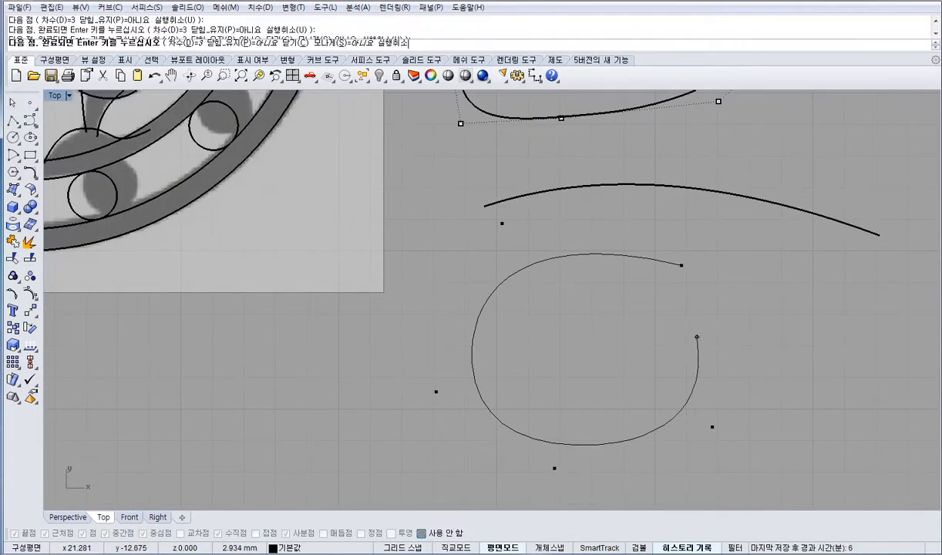
click(664, 312)
click(540, 315)
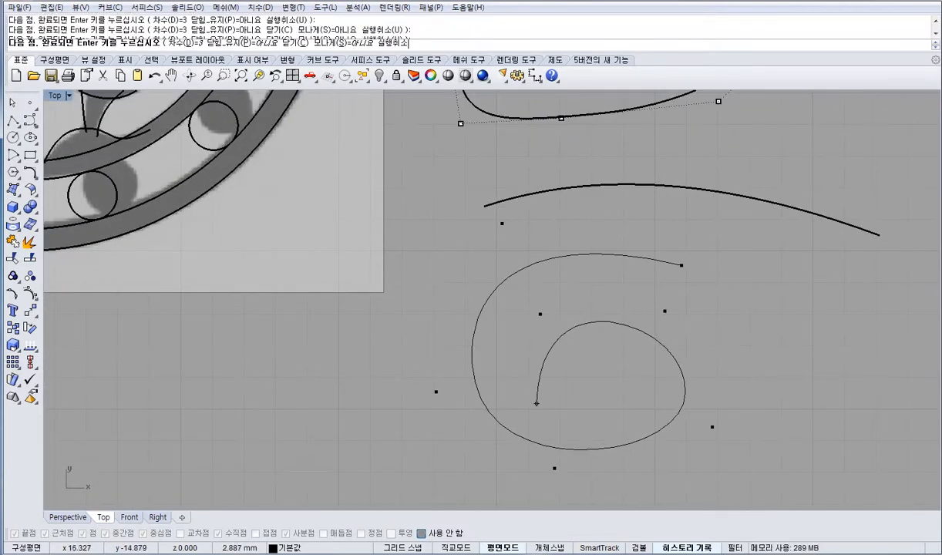
click(541, 406)
key(Return)
Show the control points of the spiral sample curve and mark a red annotation line across it.
click(656, 429)
key(F10)
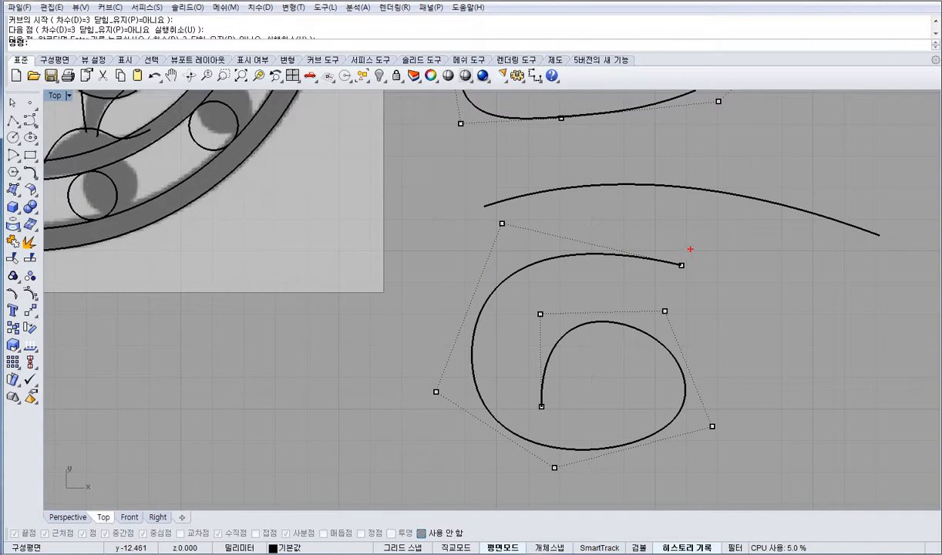
drag(690, 235, 512, 554)
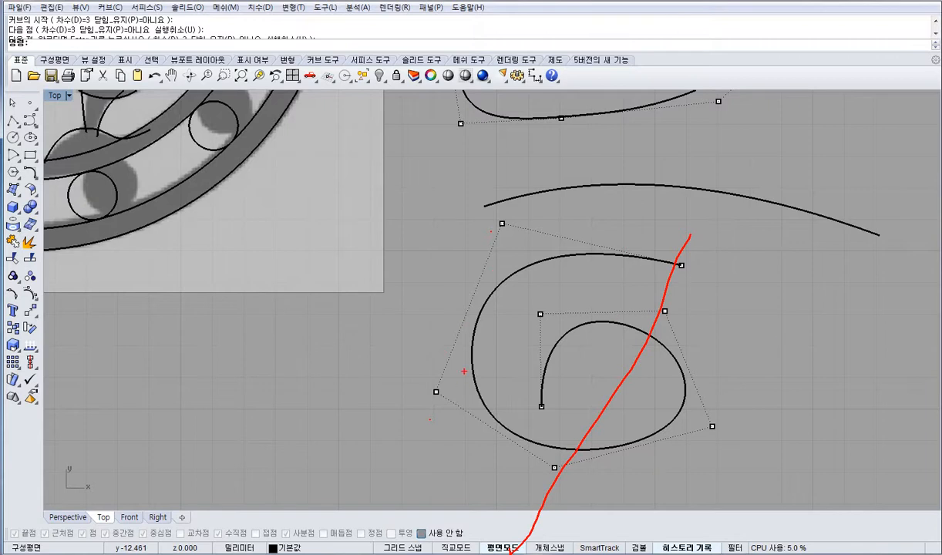
Mark two more red annotation lines across and below the spiral sample curve and clear all annotation marks.
drag(444, 380, 788, 261)
drag(557, 468, 680, 462)
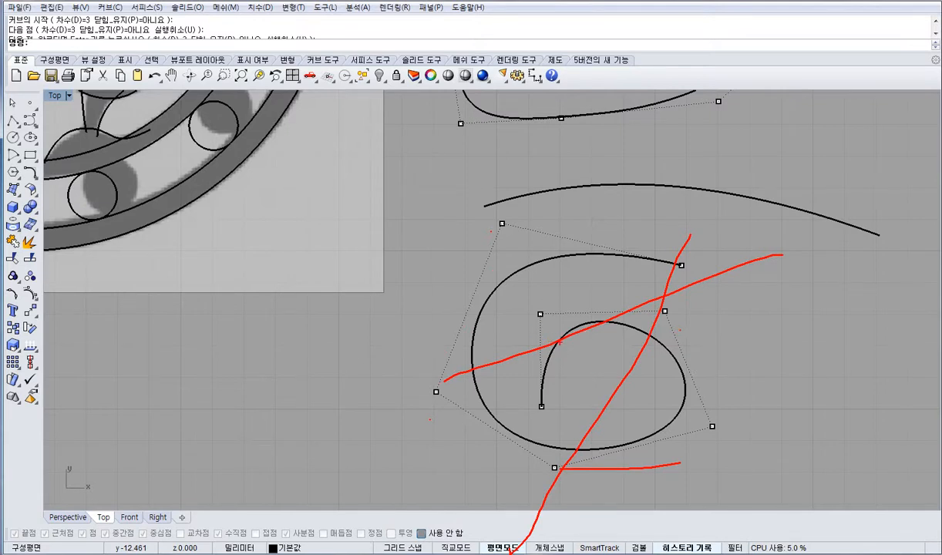
key(Escape)
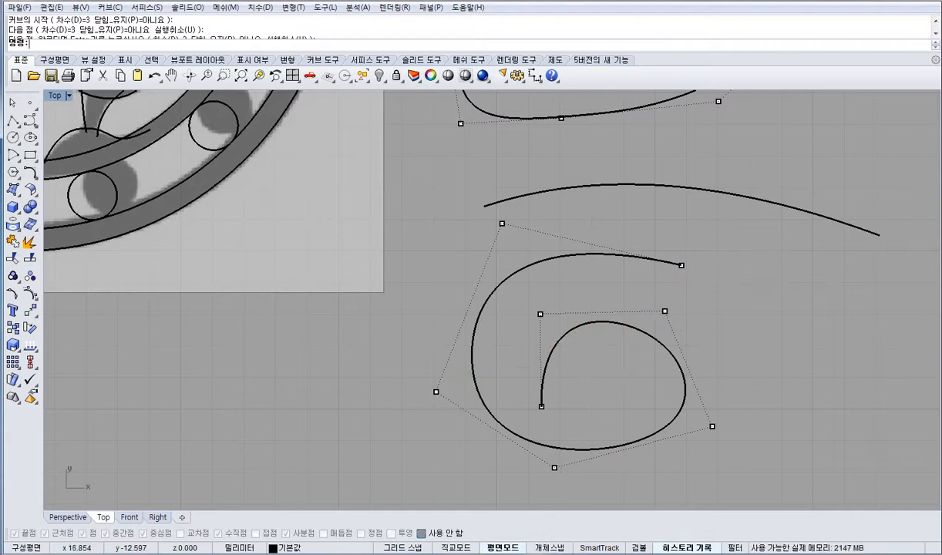
Hide the control points of the sample curves.
key(Escape)
right_drag(459, 366, 528, 338)
text(ㅣㅑ)
key(Escape)
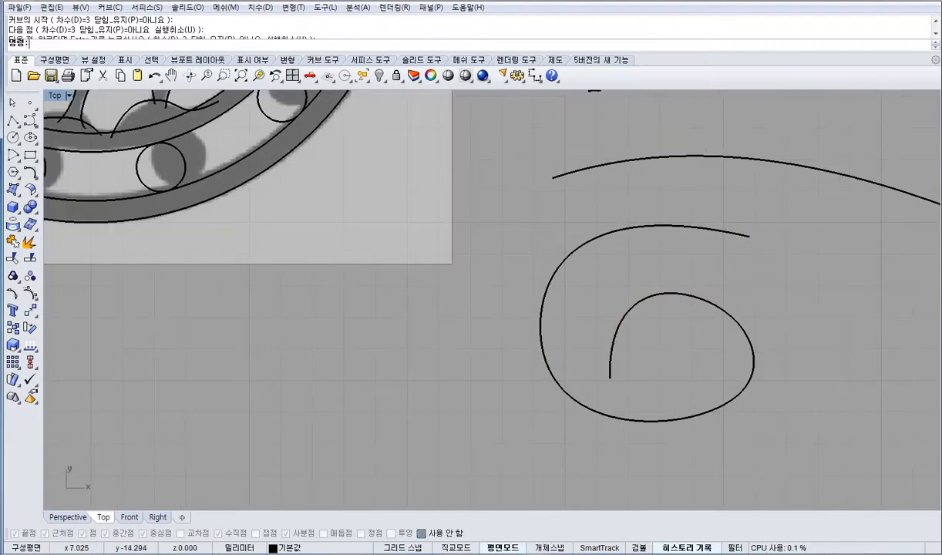
Draw a three-point arch-shaped sample curve below the reference picture, with its middle point well above both ends.
click(30, 120)
click(281, 452)
click(308, 309)
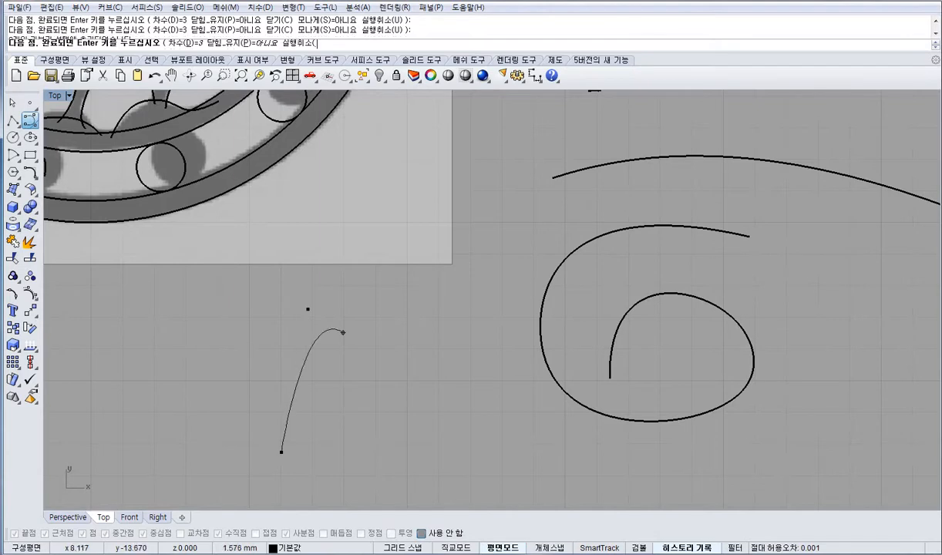
click(356, 435)
right_click(347, 392)
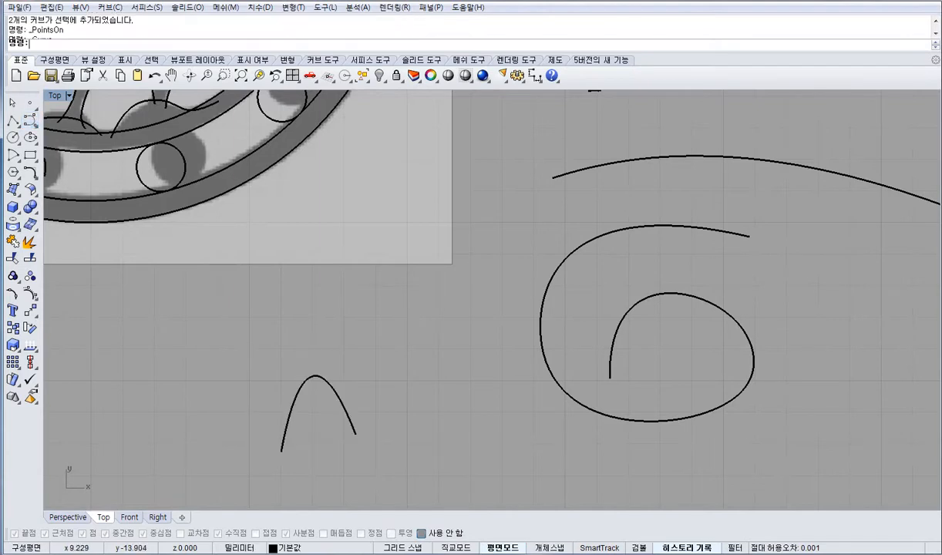
Draw a wavy 15-point sample curve from beside the small arch across to the spiral, with closely spaced points at its sharp bends.
right_click(351, 390)
click(369, 343)
click(376, 321)
click(387, 341)
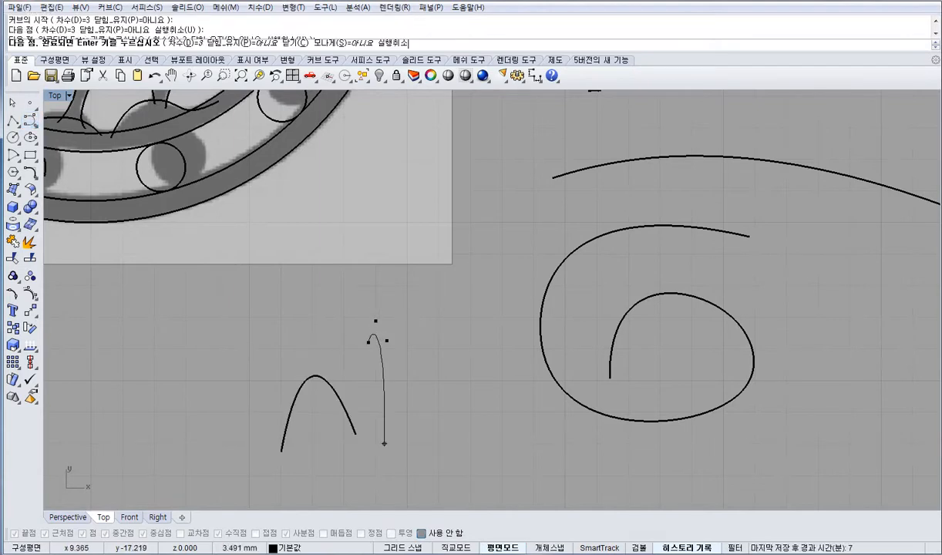
click(425, 461)
click(430, 469)
click(437, 464)
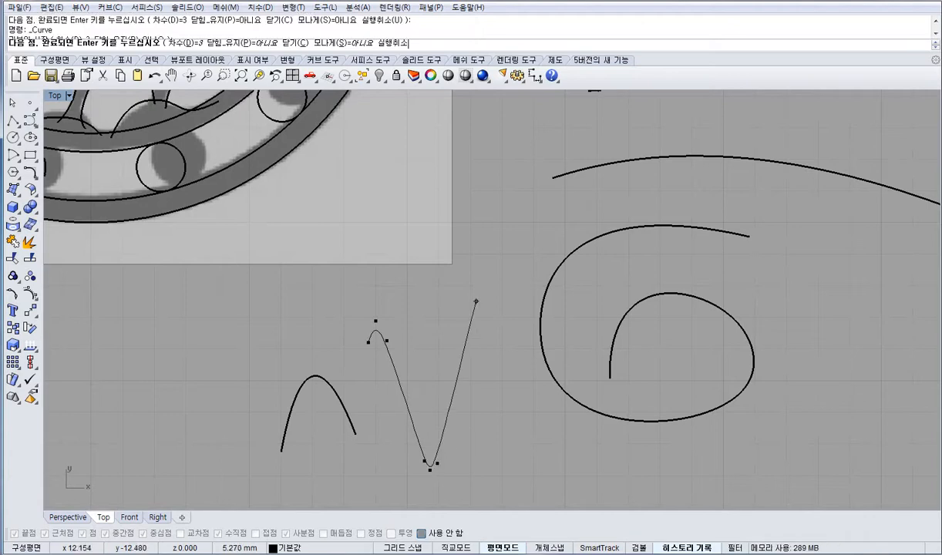
click(463, 329)
click(504, 289)
click(526, 330)
click(503, 380)
click(546, 431)
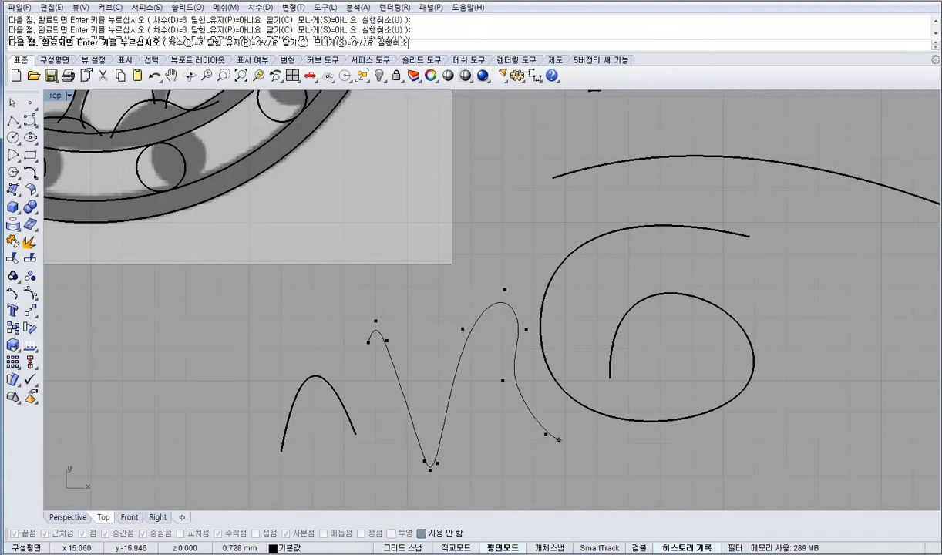
click(584, 452)
click(635, 428)
click(640, 403)
click(609, 323)
right_click(609, 322)
Move the wavy sample curve clear of the spiral to the far side of the small arch and show its control points.
key(F10)
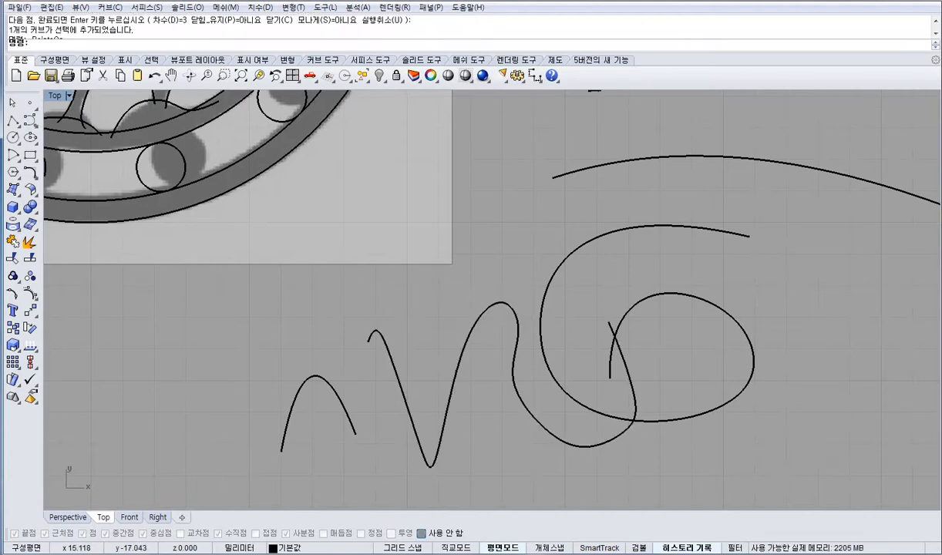
drag(498, 416, 336, 410)
key(Escape)
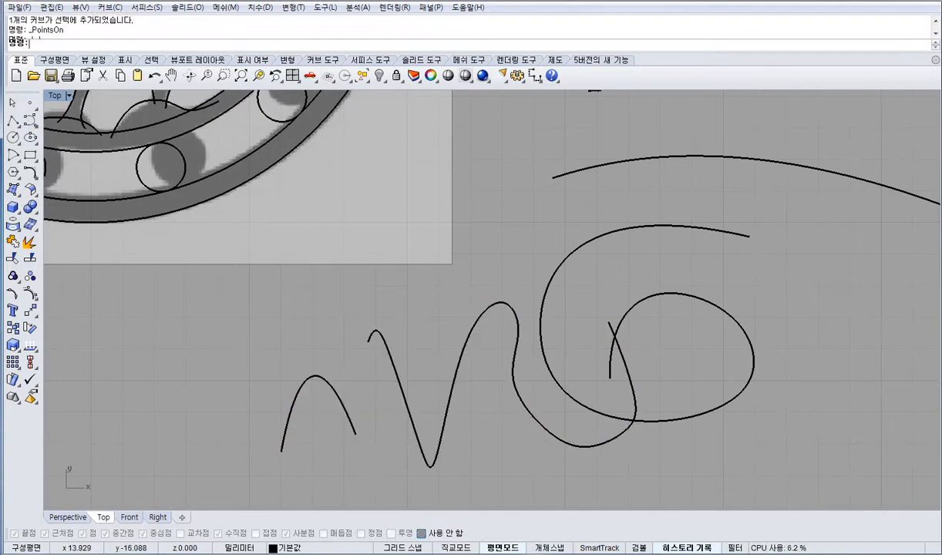
drag(532, 415, 131, 364)
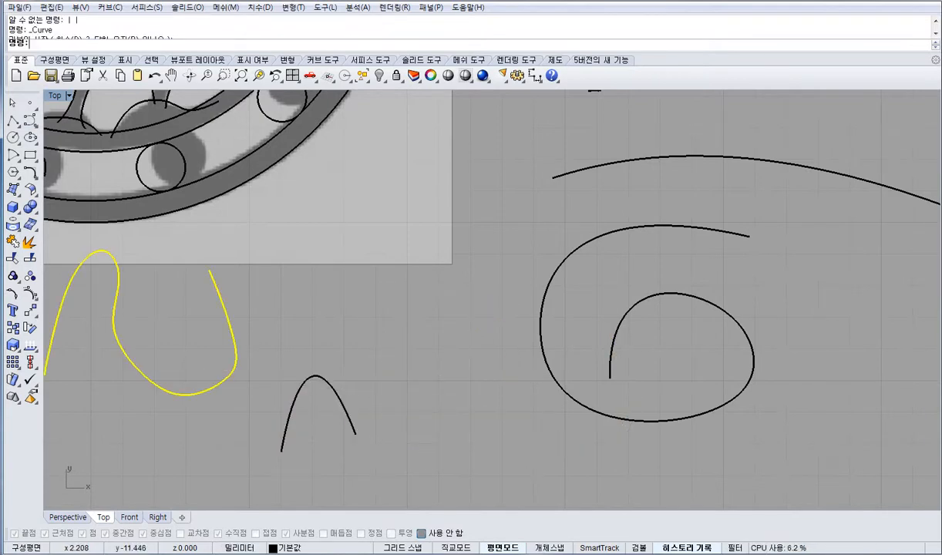
key(F10)
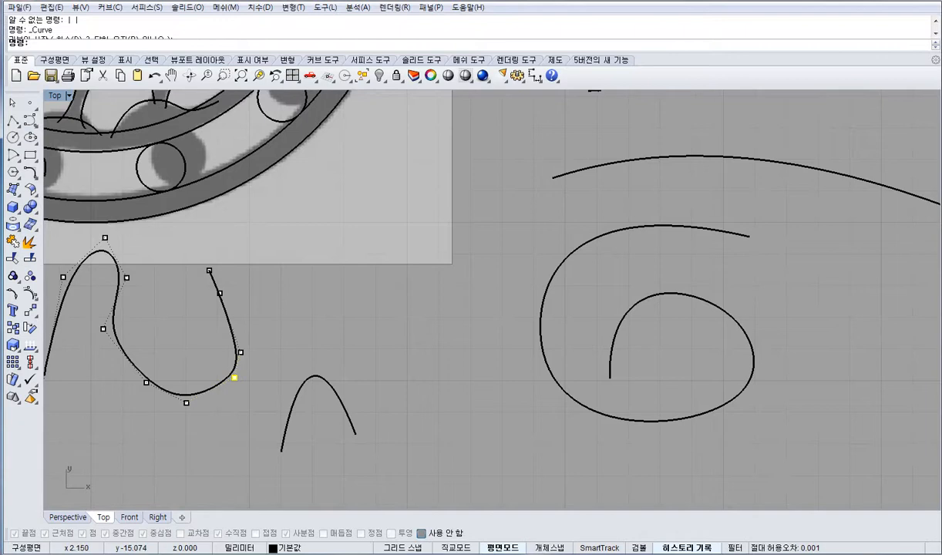
Delete four surplus control points from the wavy sample curve to smooth its bends and hide its remaining points.
key(Delete)
click(147, 382)
key(Delete)
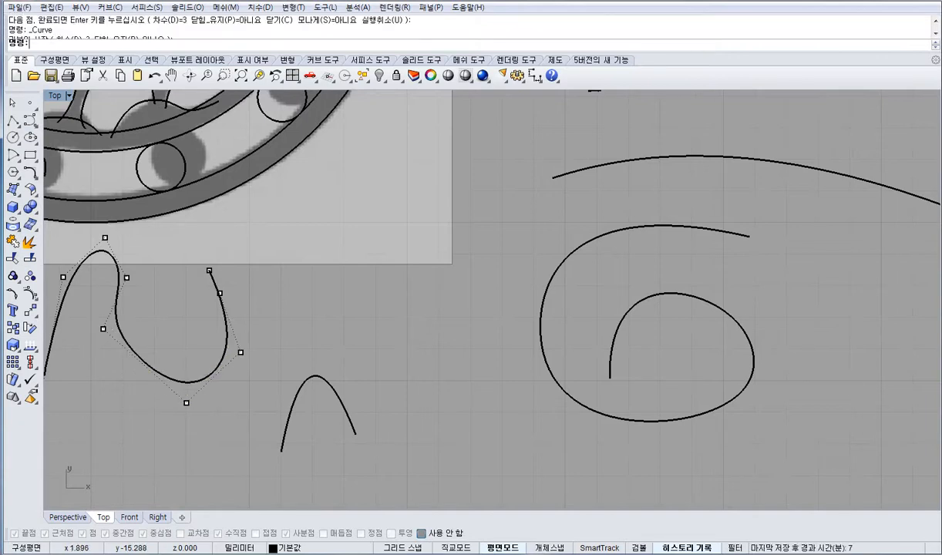
click(220, 293)
key(Delete)
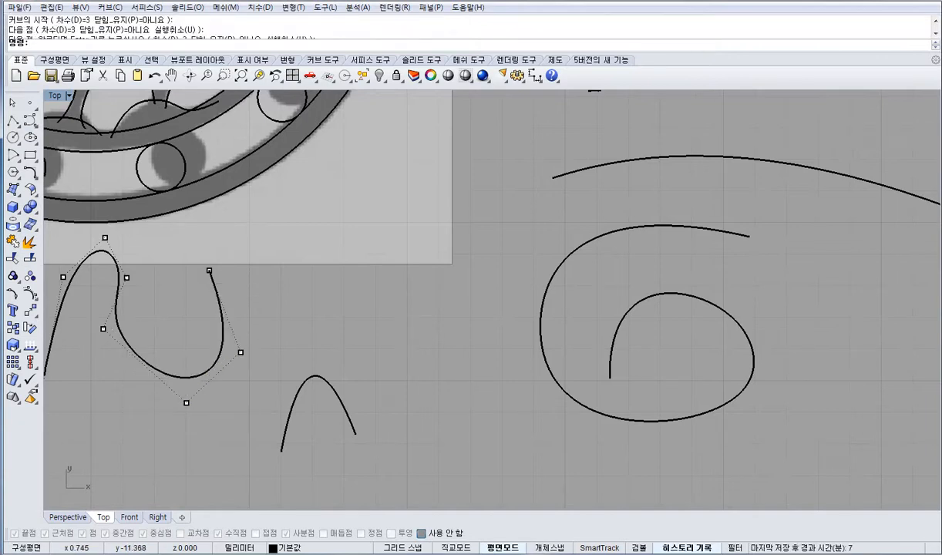
drag(115, 265, 137, 294)
key(Delete)
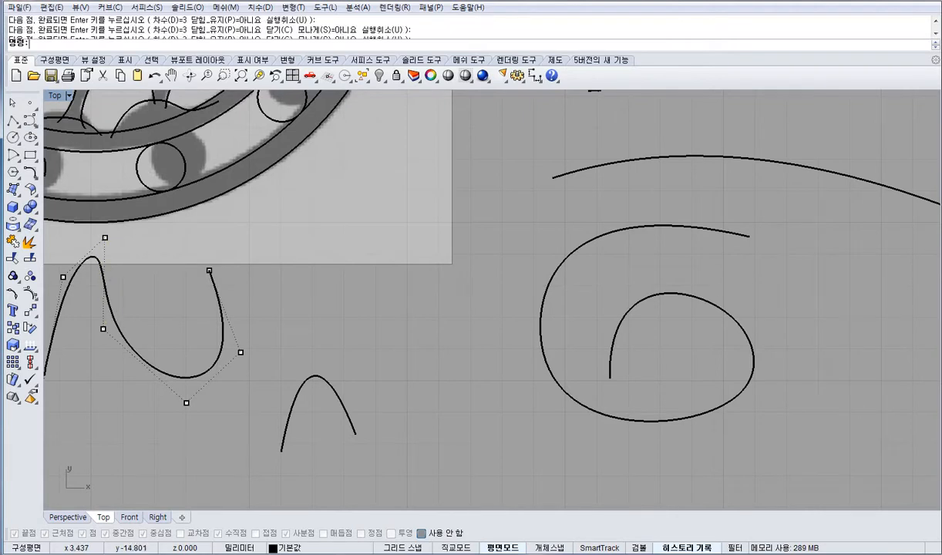
key(Escape)
right_drag(186, 370, 317, 352)
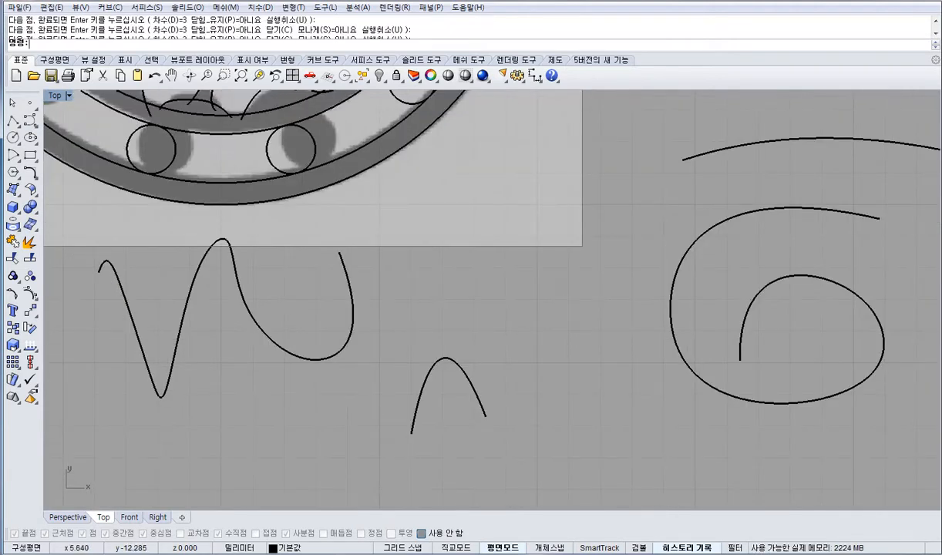
Delete all sample curves below and beside the reference picture.
drag(521, 308, 338, 457)
right_drag(337, 457, 332, 460)
scroll(337, 468, down, 6)
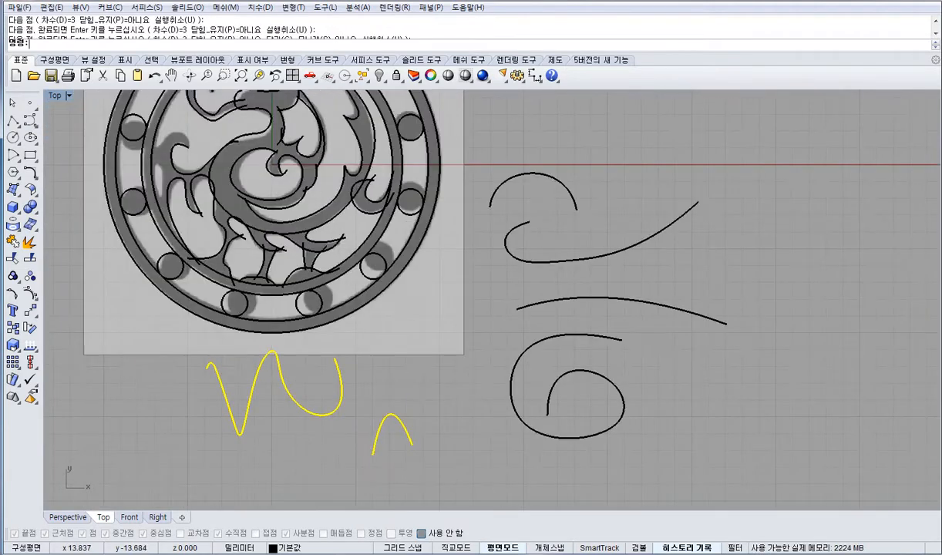
right_drag(622, 374, 635, 402)
key(Delete)
drag(687, 368, 521, 187)
key(Delete)
Adjust the lower control points of the outer curve on the slender stem right of the central spiral to follow the picture.
scroll(325, 195, up, 4)
right_drag(302, 152, 405, 251)
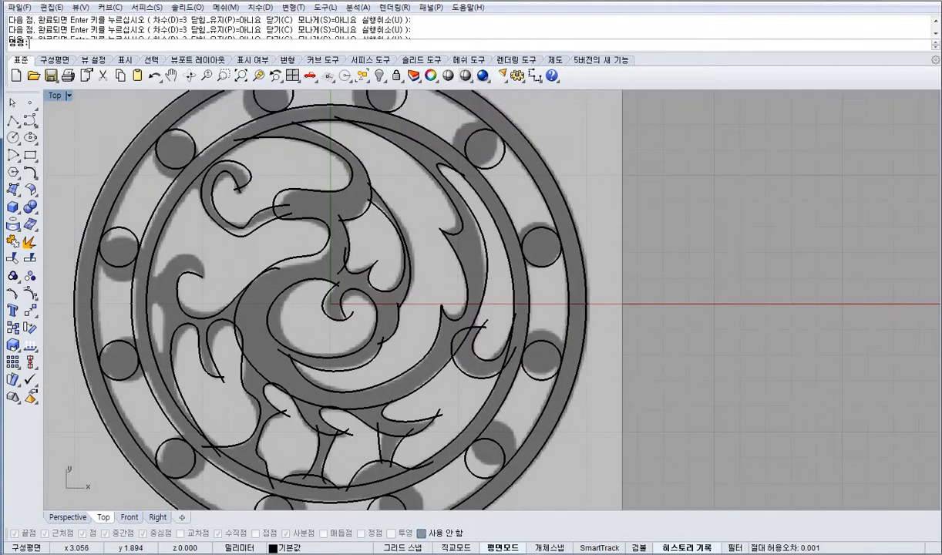
scroll(411, 275, up, 2)
drag(430, 271, 441, 279)
drag(397, 201, 410, 205)
scroll(384, 312, up, 2)
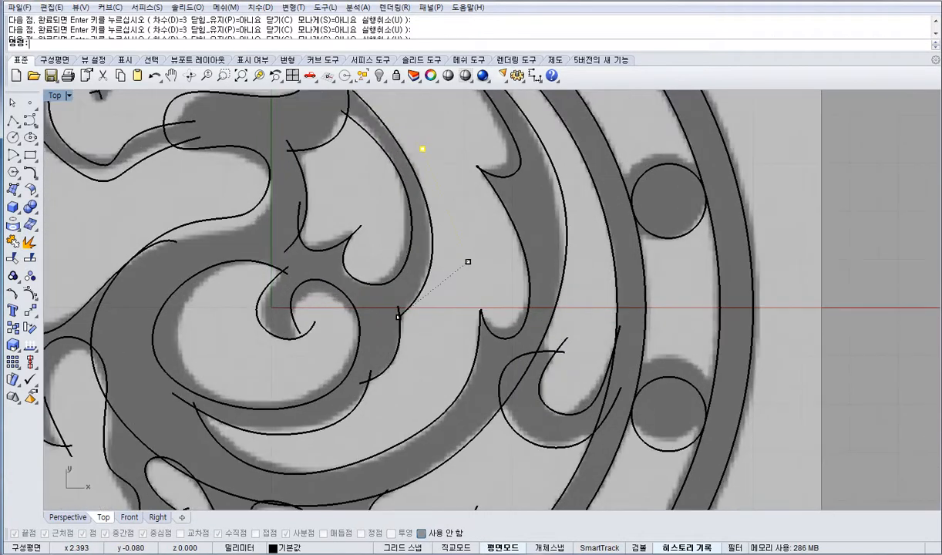
drag(399, 316, 393, 317)
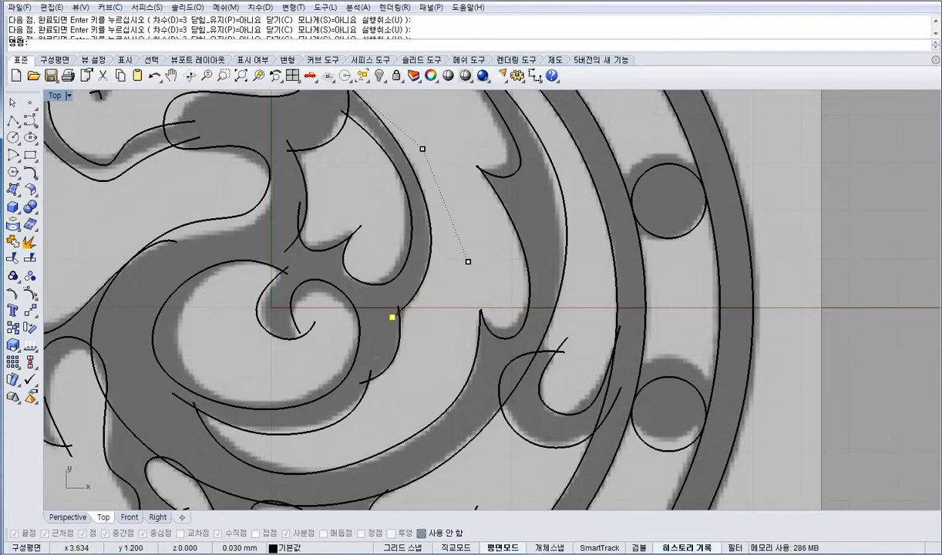
drag(468, 262, 467, 263)
right_drag(427, 285, 475, 267)
key(alt+Up)
key(alt+Up)
key(alt+Up)
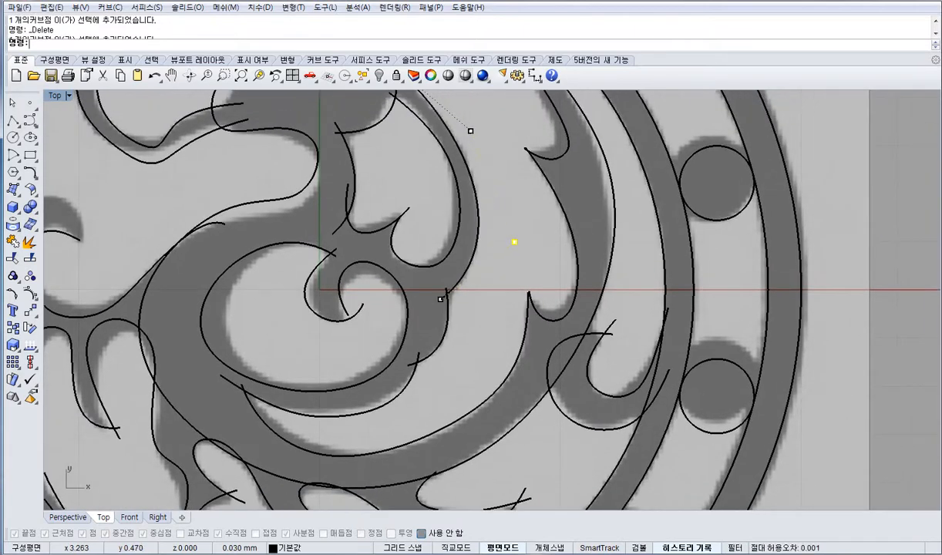
key(Escape)
key(Escape)
Nudge the two bottom control points of the stem's inner hooked curve left and up to fit the picture's edge.
click(456, 247)
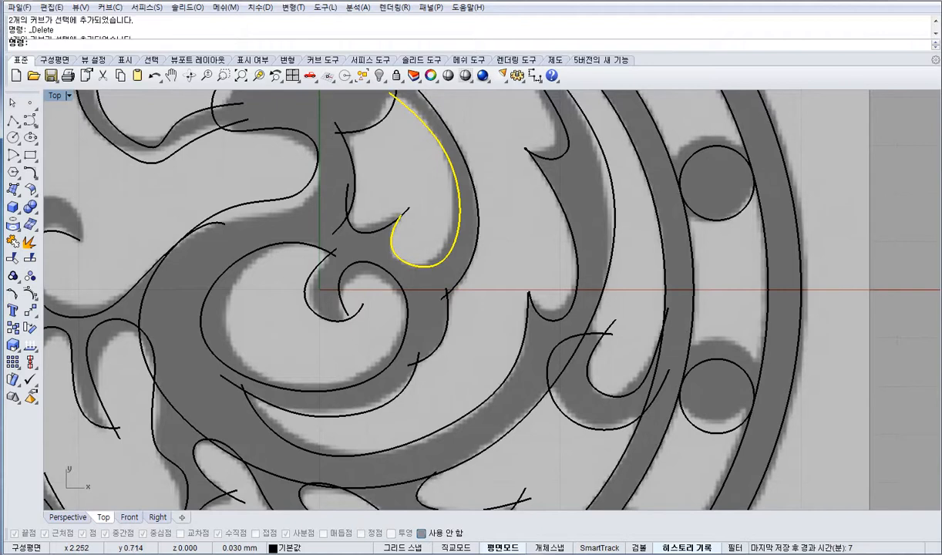
key(F10)
drag(425, 222, 481, 306)
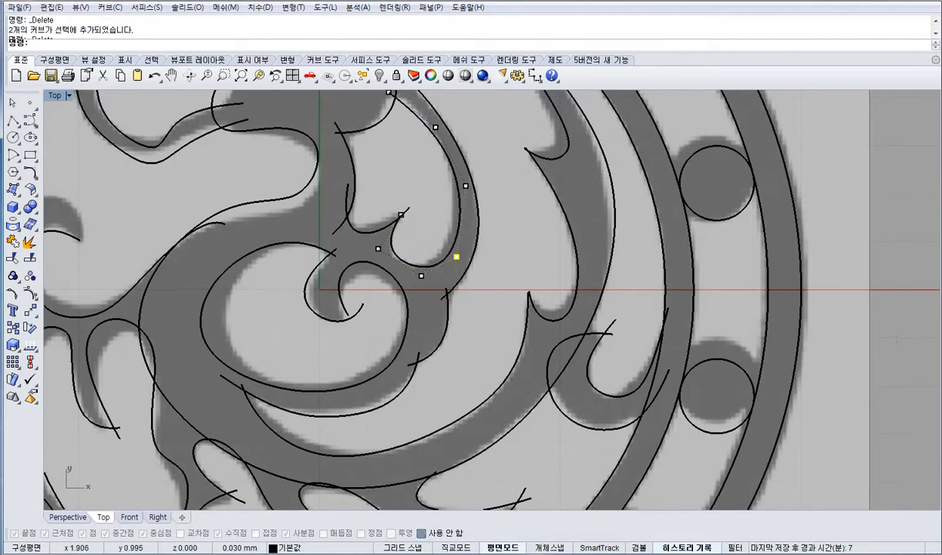
drag(412, 242, 468, 301)
key(alt+Left)
key(alt+Left)
key(alt+Left)
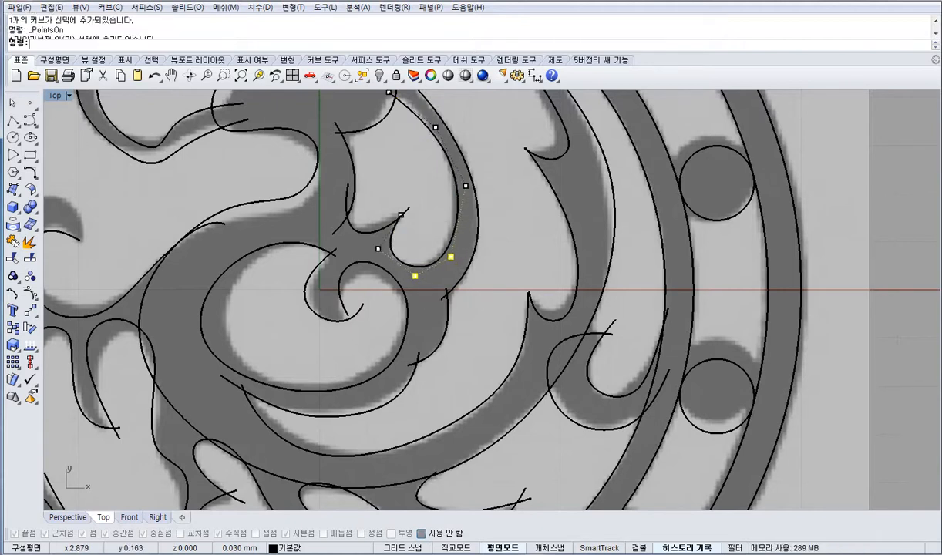
key(alt+Left)
key(alt+Left)
key(alt+Left)
key(alt+Up)
key(alt+Up)
key(alt+Up)
Nudge the inner hooked curve's right-hand control point left and the next point above it upward.
click(465, 185)
key(alt+Left)
key(alt+Left)
key(alt+Left)
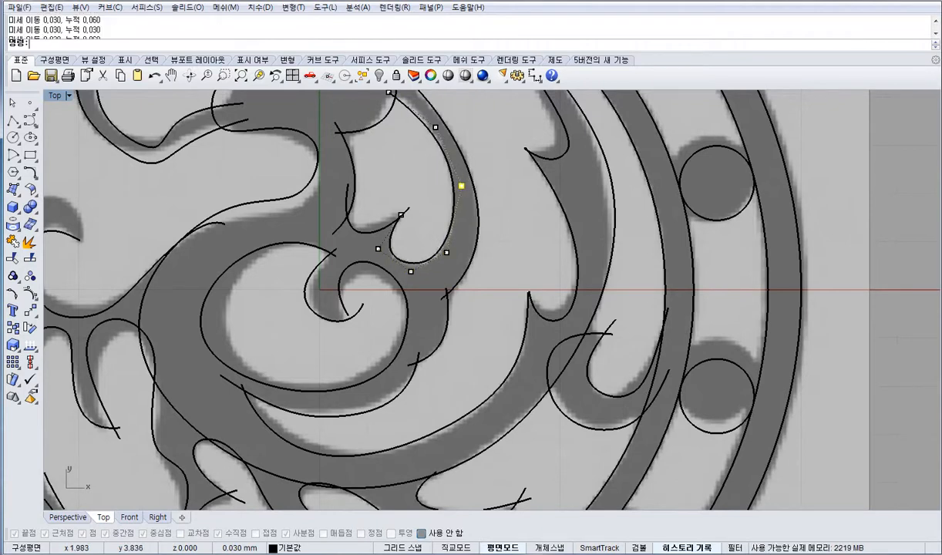
drag(417, 103, 442, 147)
key(alt+Up)
key(alt+Up)
key(alt+Up)
key(alt+Up)
scroll(408, 221, up, 2)
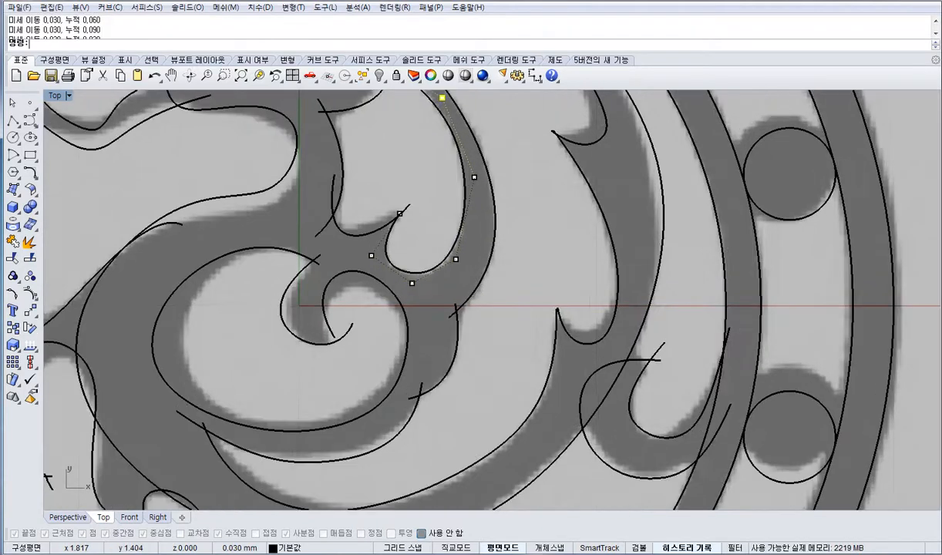
Nudge the end control point at the tip of the inner hooked curve upward and hide its control points.
scroll(409, 221, up, 2)
key(F10)
click(388, 214)
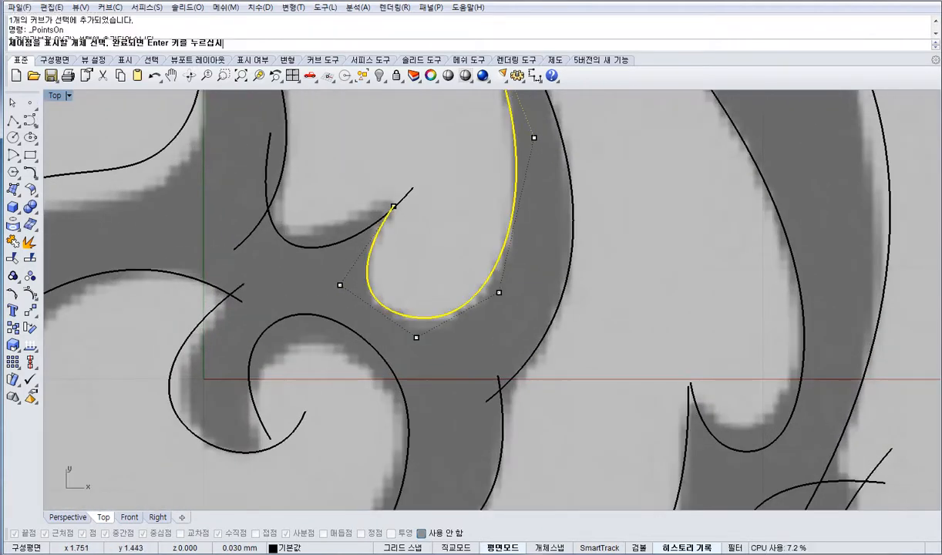
key(Return)
click(393, 207)
key(alt+Up)
key(alt+Up)
key(alt+Up)
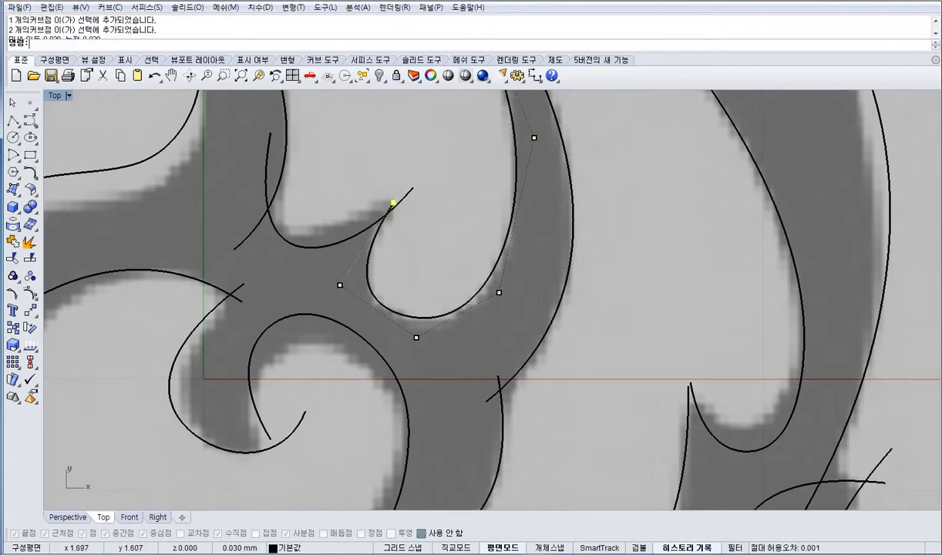
right_drag(363, 234, 462, 178)
scroll(462, 178, down, 2)
key(Escape)
key(Escape)
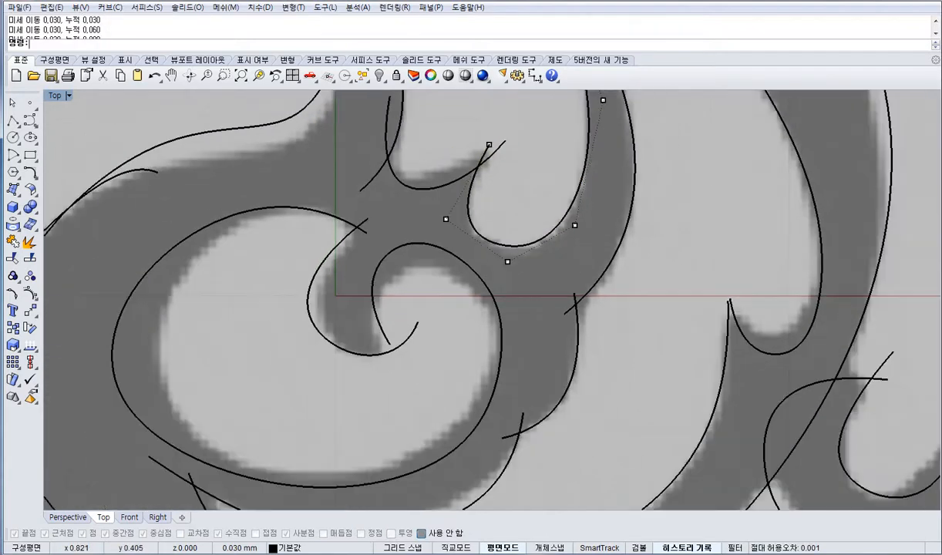
Extend the inner end of the central spiral curve down to meet the small hook curve.
click(382, 333)
key(F10)
drag(390, 344, 394, 351)
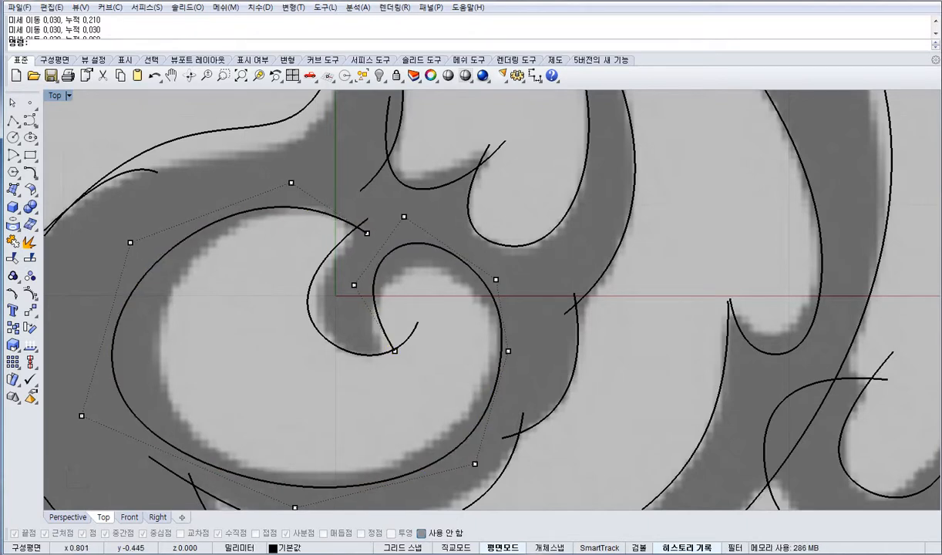
key(Escape)
Nudge the two left control points of the small hook curve at the spiral's centre to the right.
click(408, 336)
key(F10)
drag(273, 272, 340, 386)
key(alt+Right)
click(417, 322)
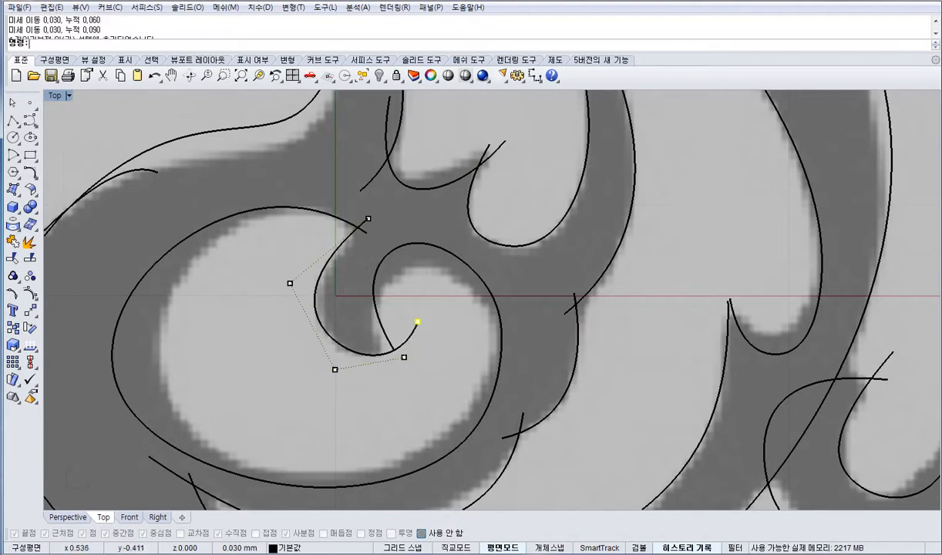
drag(377, 320, 454, 397)
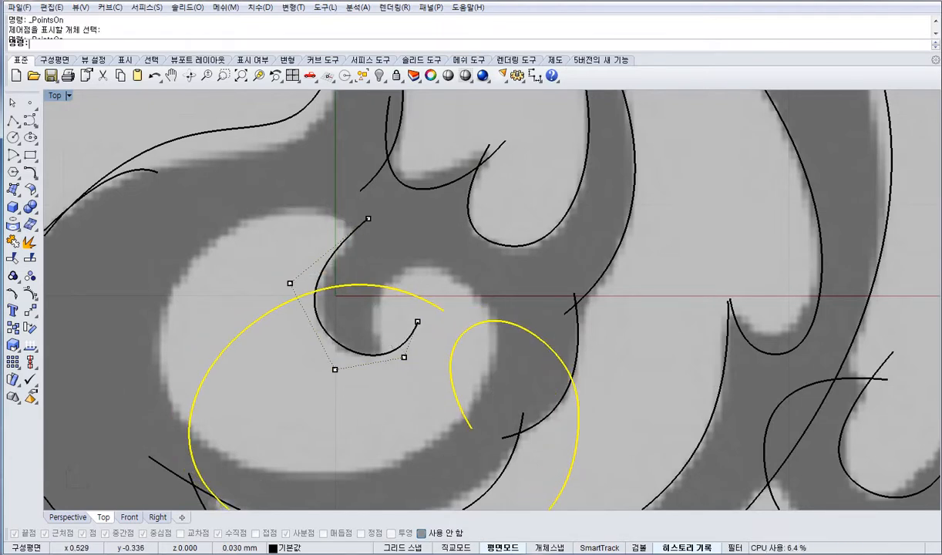
key(Escape)
key(ctrl+z)
key(Escape)
Nudge the last two control points at the tip of the small central hook curve left and up.
drag(341, 290, 453, 412)
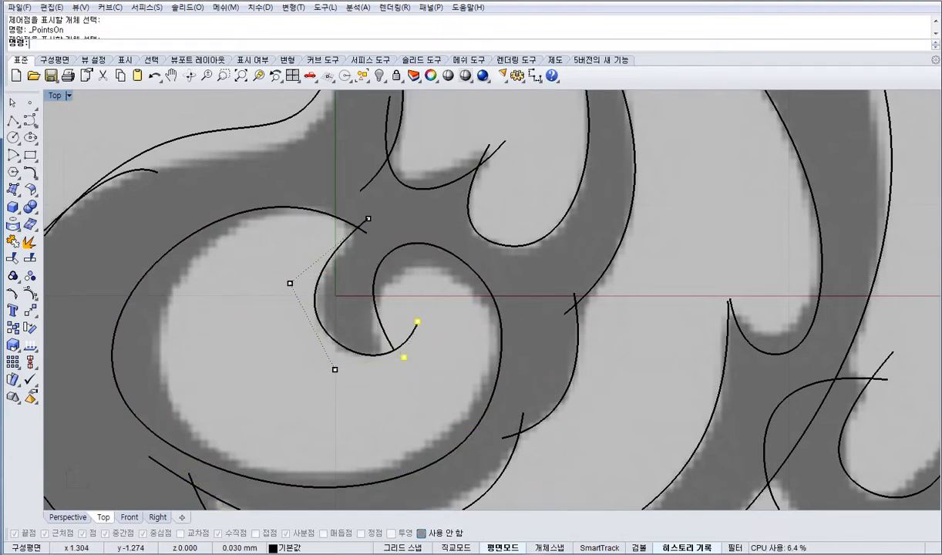
key(alt+Left)
key(alt+Left)
key(alt+Left)
key(alt+Up)
key(alt+Up)
key(alt+Up)
right_drag(532, 444, 542, 299)
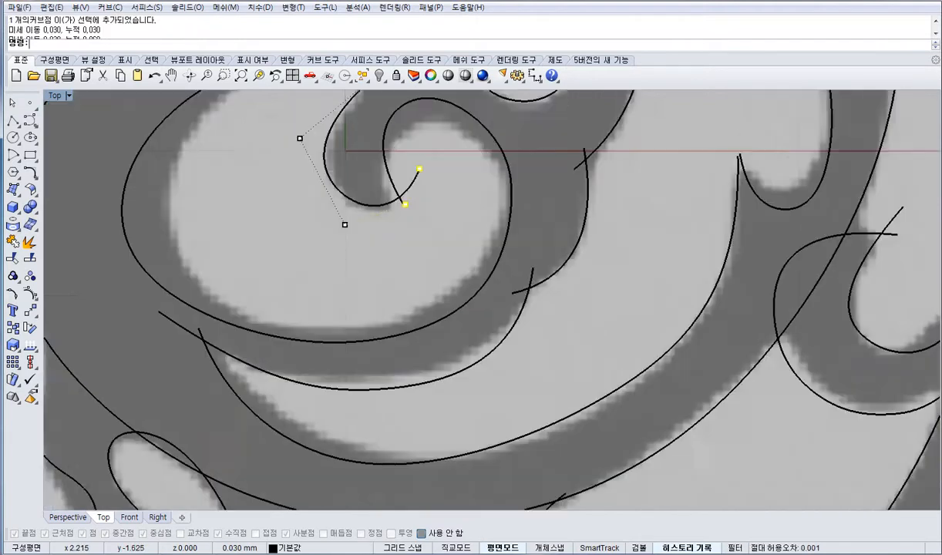
Adjust the end control point of the hooked curve at the pointed notch right of the spiral and hide its points.
scroll(542, 299, down, 2)
click(709, 200)
key(F10)
drag(684, 162, 695, 179)
right_drag(705, 270, 663, 222)
scroll(663, 221, down, 4)
key(Escape)
key(Escape)
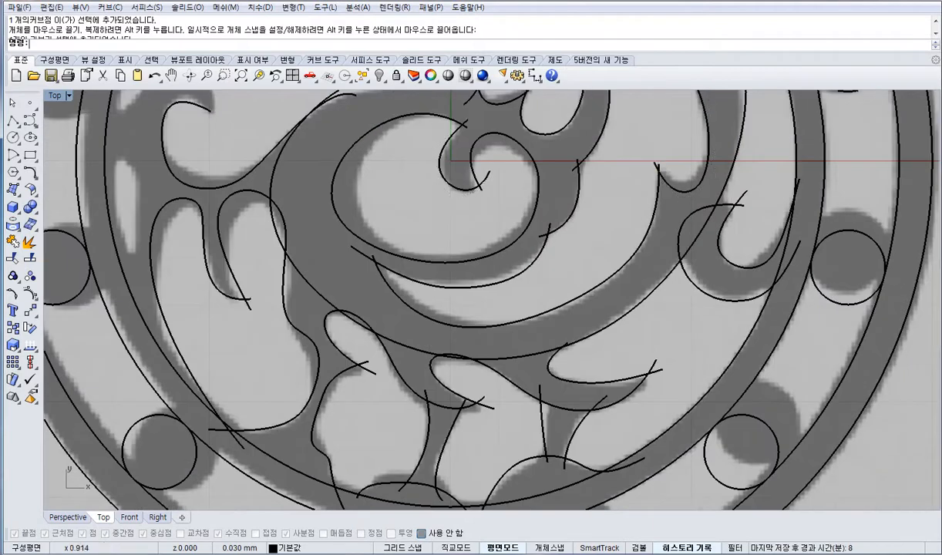
Delete the two outermost ring circles and the small circle at the lower right of the pattern.
right_drag(494, 376, 674, 343)
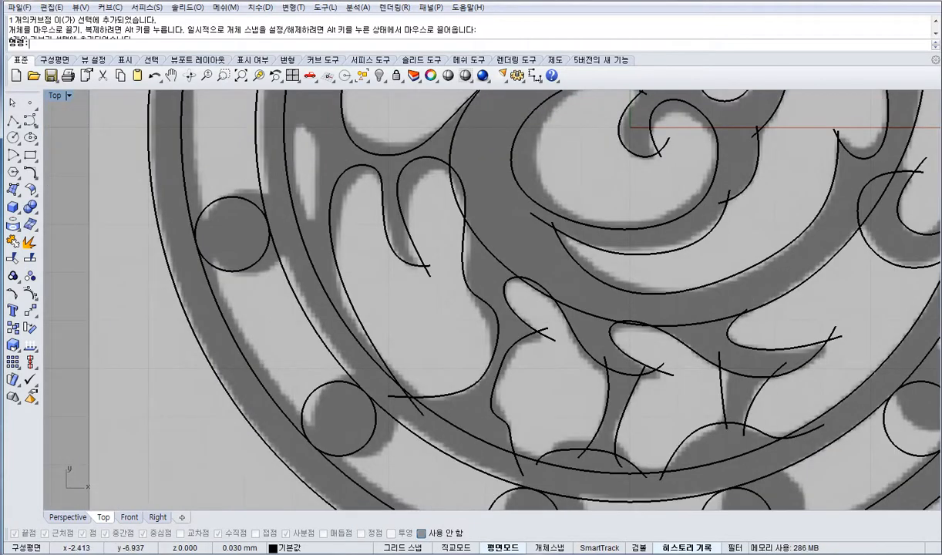
scroll(146, 259, down, 2)
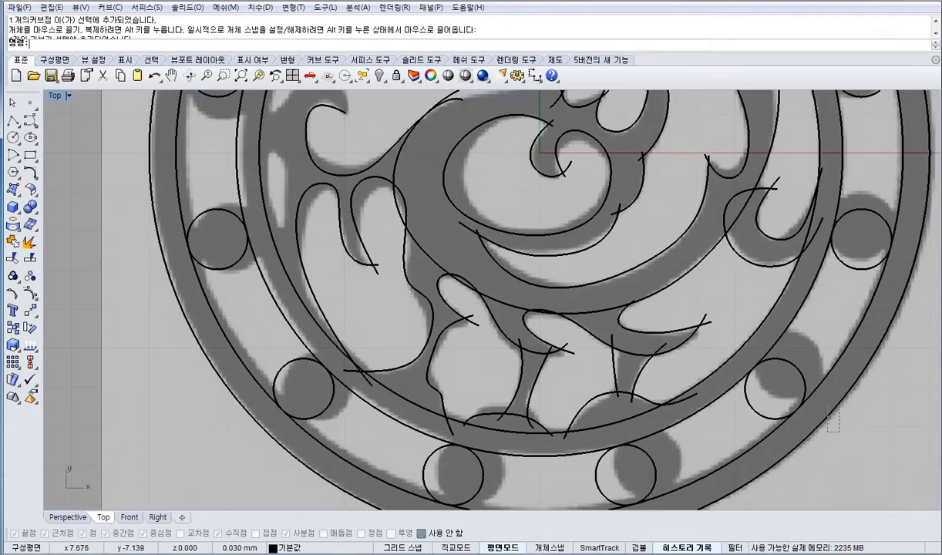
drag(827, 412, 789, 406)
key(Up)
key(Up)
key(Delete)
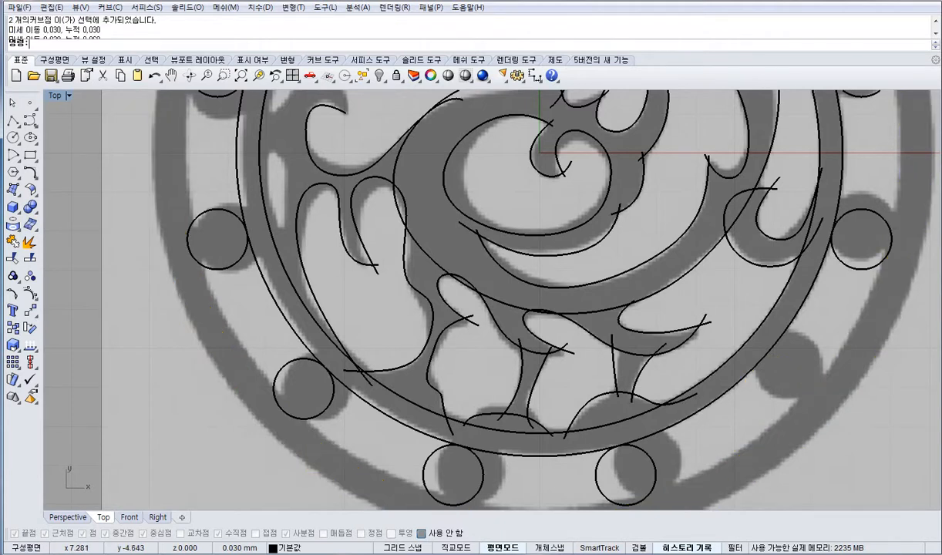
Show the control points of the two curves that trace the curled hook at the pattern's upper left.
right_drag(823, 334, 778, 406)
drag(791, 431, 711, 354)
scroll(623, 311, down, 2)
right_drag(590, 263, 587, 350)
key(Escape)
drag(408, 241, 417, 305)
key(F10)
scroll(396, 220, up, 10)
key(Left)
key(Left)
key(Left)
key(Left)
key(Down)
key(Delete)
key(Delete)
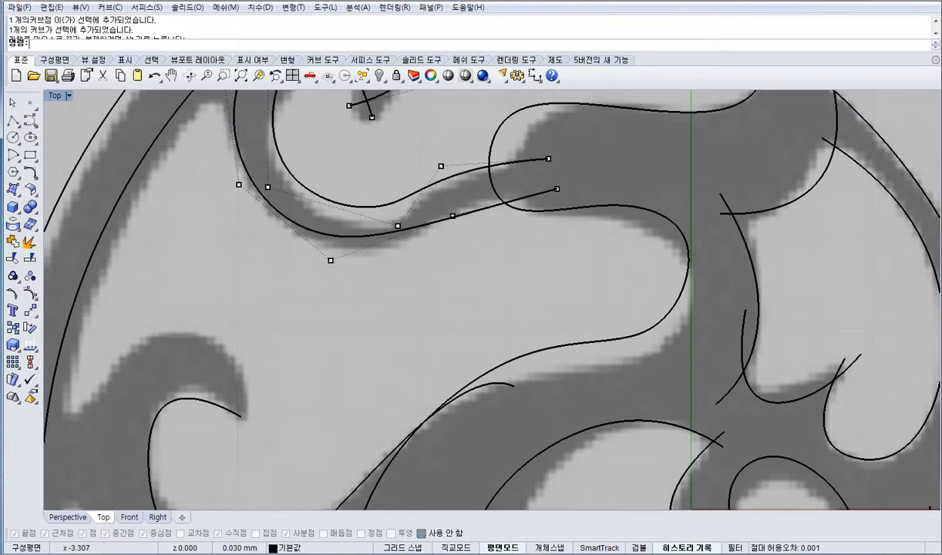
Move the control points at the lower bend of both upper-left hook curves to follow the grey stem in the picture.
drag(373, 194, 409, 259)
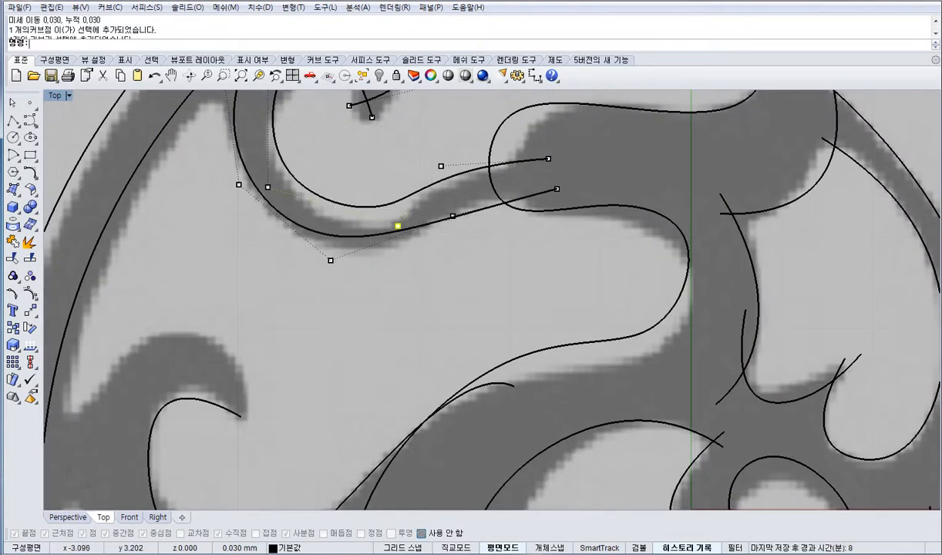
drag(398, 226, 393, 255)
key(ctrl+z)
key(ctrl+z)
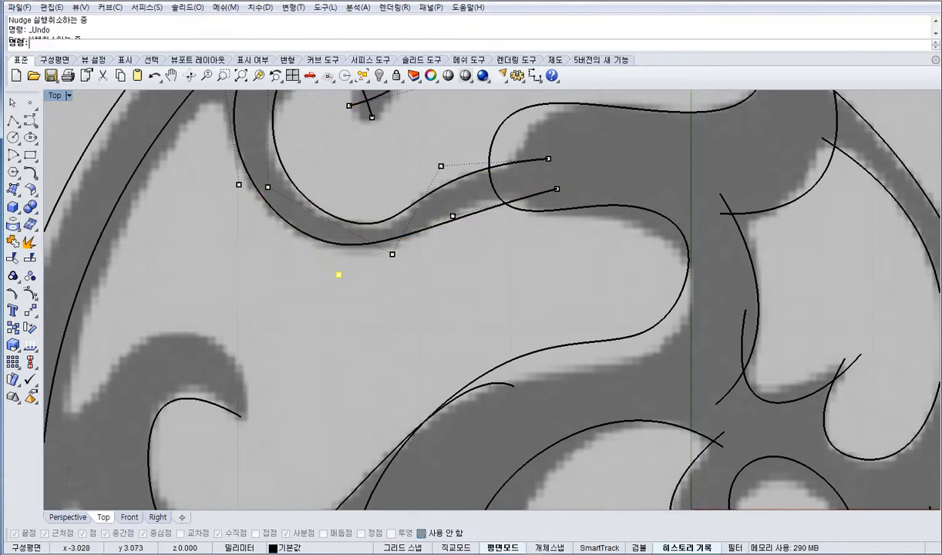
key(ctrl+z)
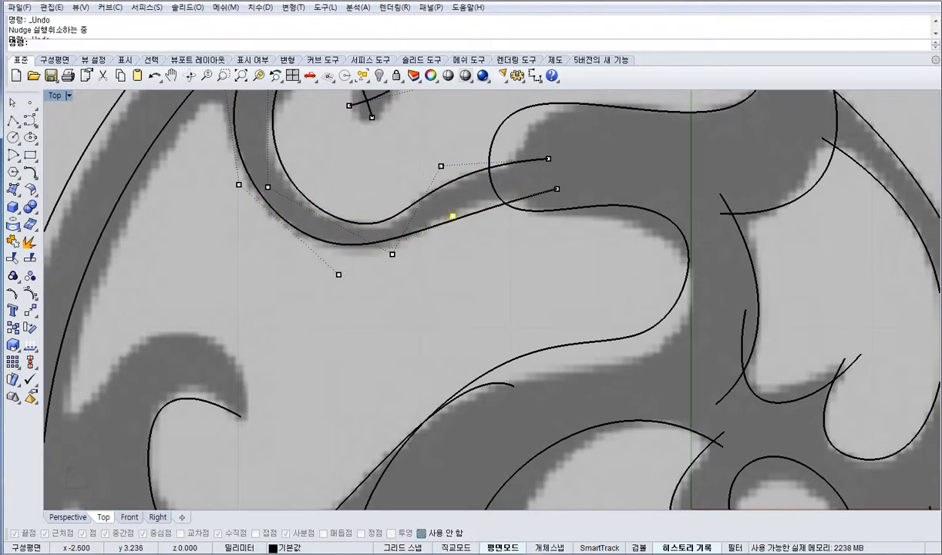
key(ctrl+z)
drag(339, 275, 368, 293)
Adjust the left, top and tip control points of the outer hook curve to fit the curl in the picture.
right_drag(234, 181, 258, 263)
mouse_move(266, 276)
mouse_down()
mouse_move(260, 262)
mouse_move(261, 285)
mouse_up()
right_drag(298, 169, 347, 295)
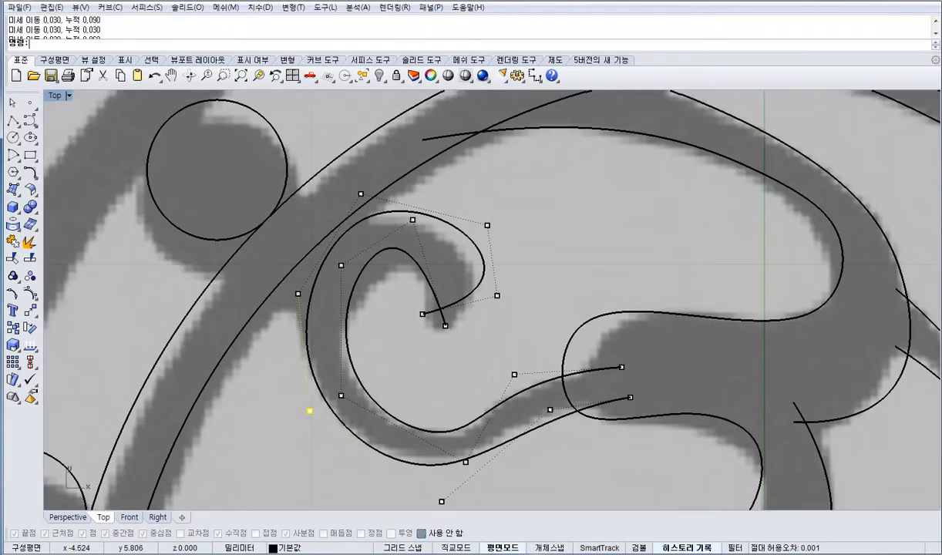
click(361, 193)
drag(361, 194, 337, 181)
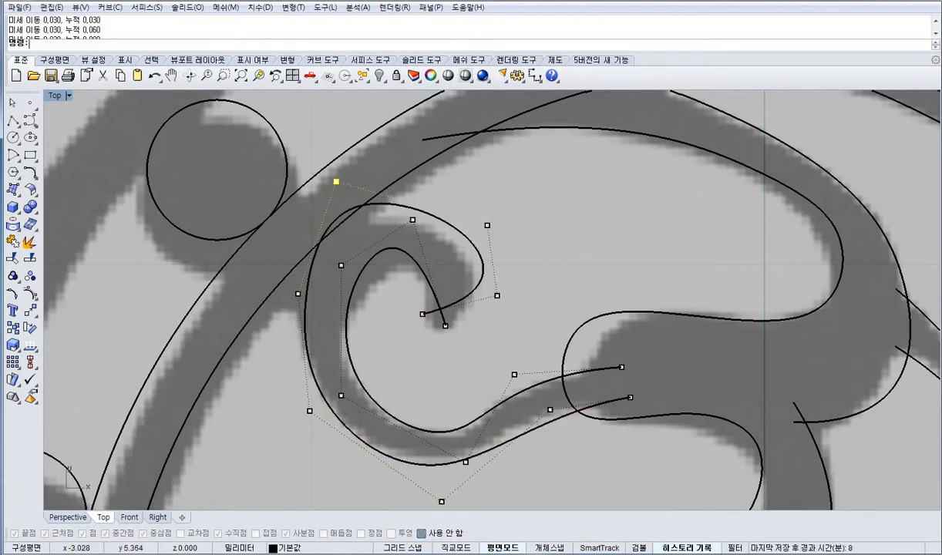
drag(487, 226, 453, 204)
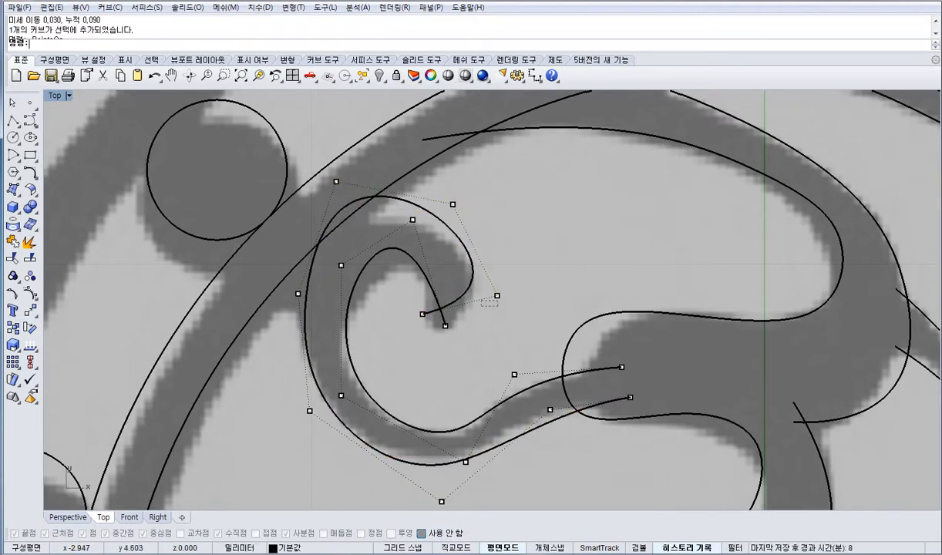
drag(496, 295, 481, 298)
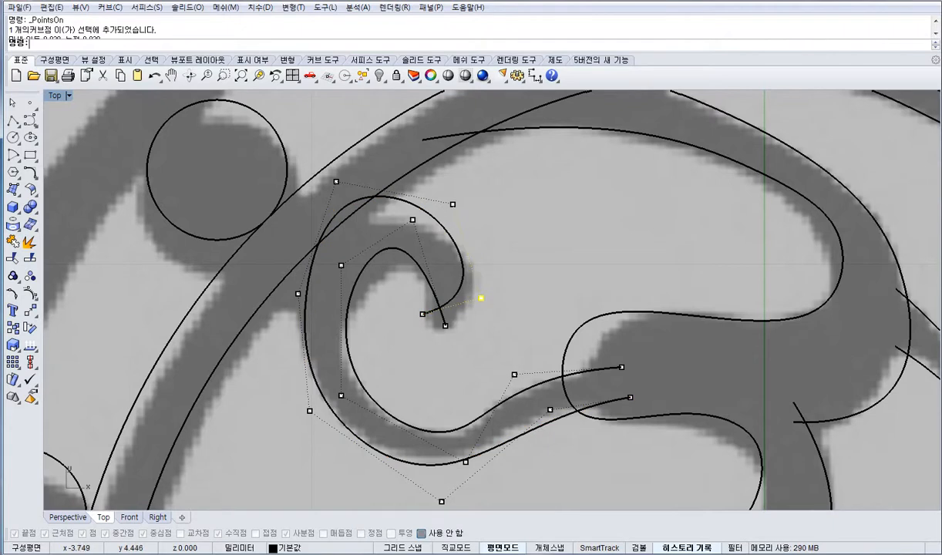
drag(422, 313, 426, 332)
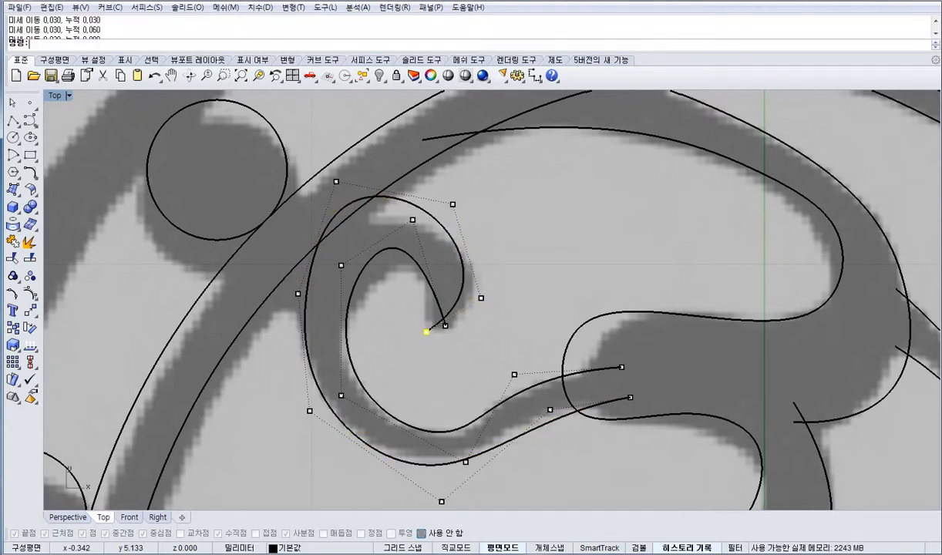
Nudge the two control points at the upper right bend of the large loop curve beside the hook to the left, and hide all points.
right_drag(843, 227, 716, 243)
click(696, 231)
key(F10)
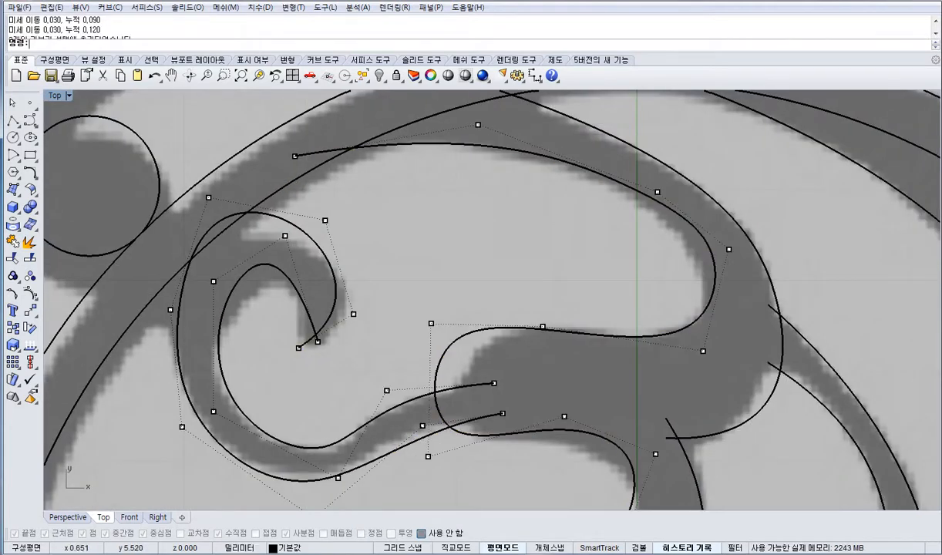
drag(611, 174, 787, 282)
key(Left)
key(Left)
key(Left)
key(Left)
key(Left)
key(Left)
key(Left)
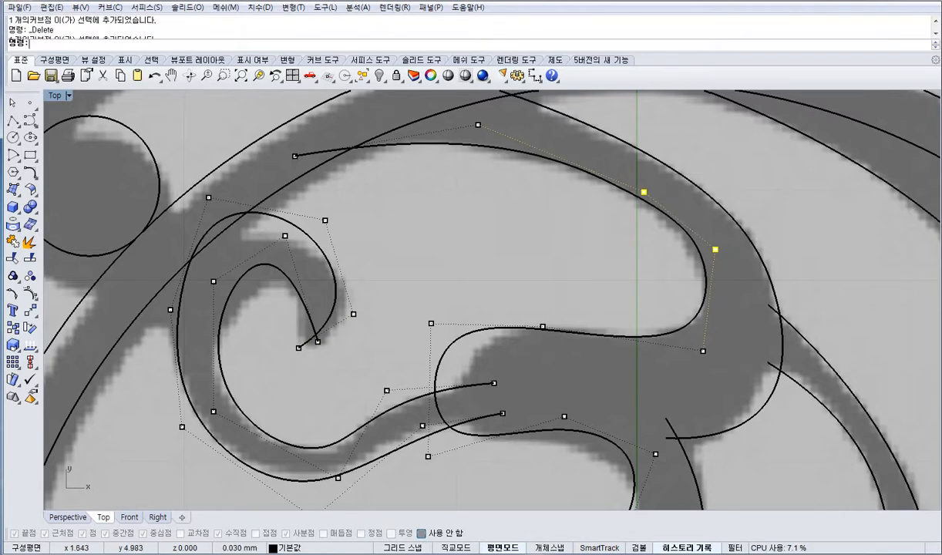
right_drag(786, 282, 569, 287)
scroll(569, 287, down, 2)
key(Escape)
key(Escape)
scroll(569, 288, down, 2)
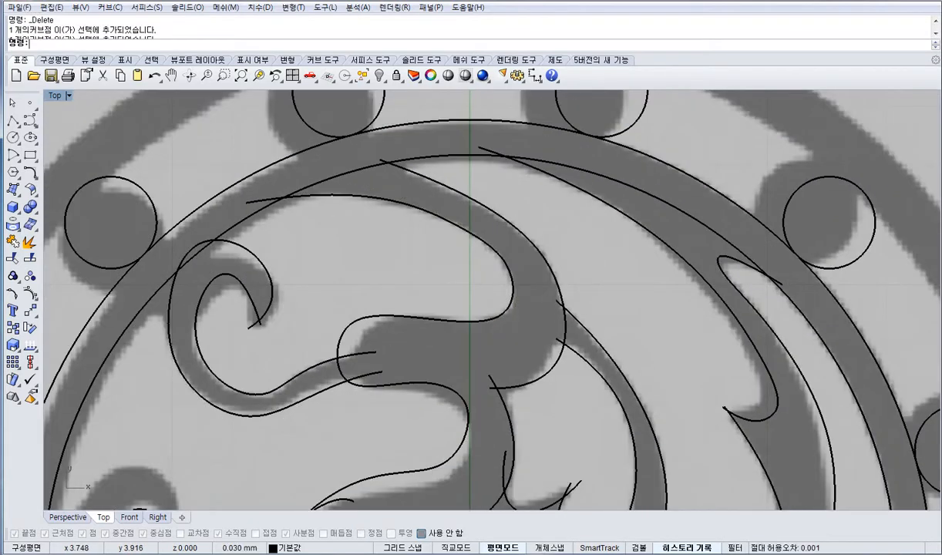
Move the two upper control points of the finger-shaped opening's curve left of the spiral down and right, and hide its points.
right_drag(694, 365, 605, 185)
scroll(612, 174, down, 1)
right_drag(640, 326, 639, 235)
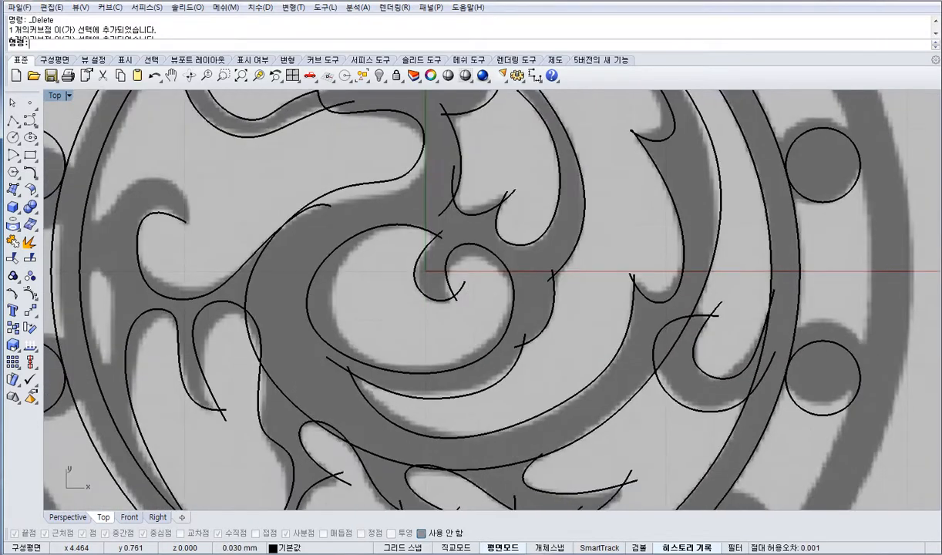
scroll(640, 236, down, 2)
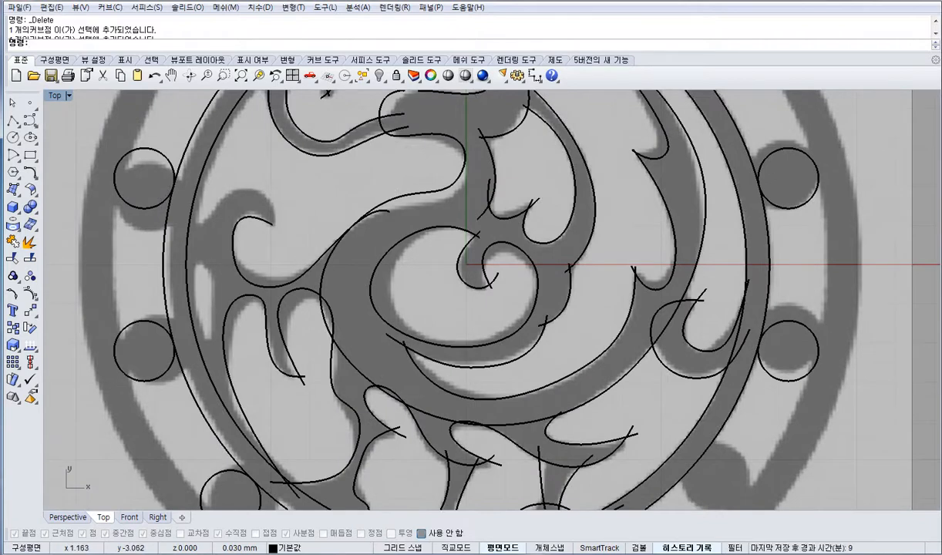
click(298, 371)
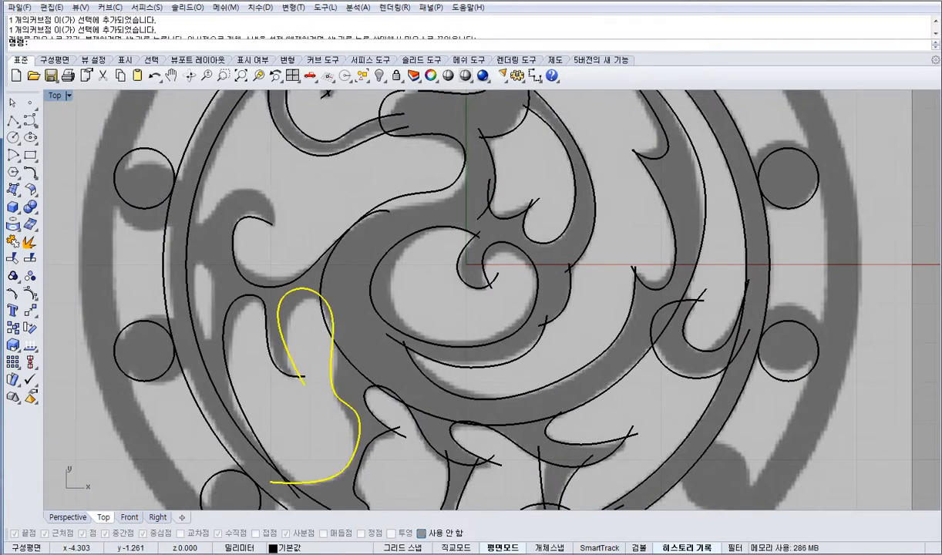
key(F10)
scroll(299, 314, up, 2)
drag(240, 244, 318, 319)
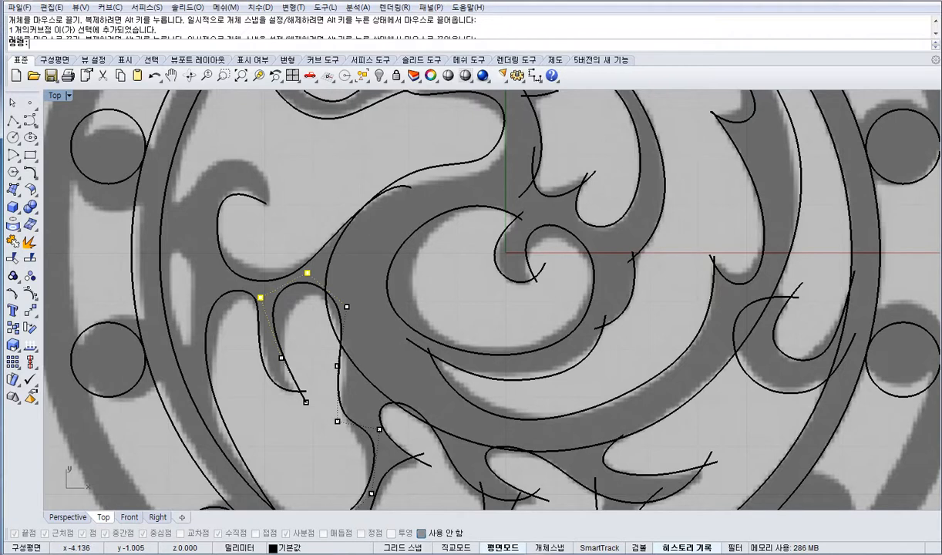
drag(261, 296, 275, 316)
key(Escape)
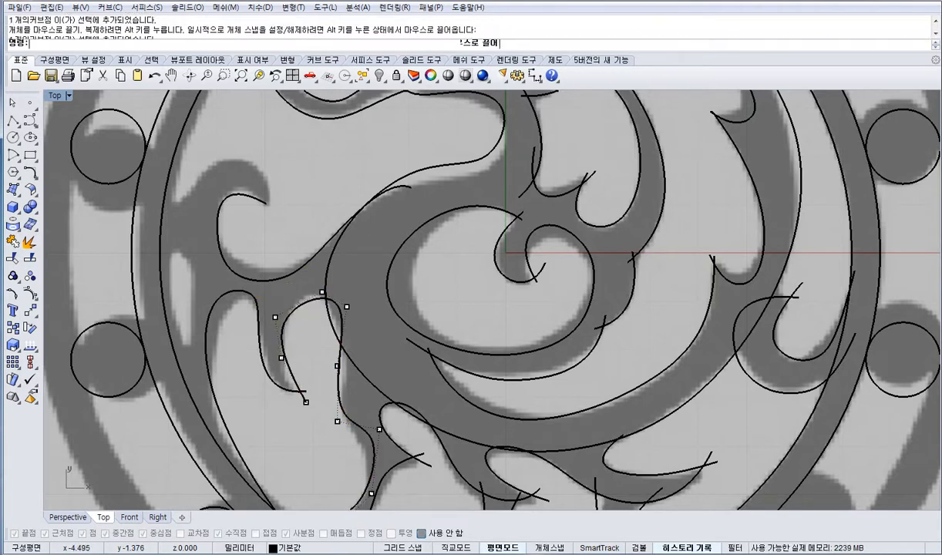
key(Escape)
Draw a control-point curve around the outside of the left hook, from its tip to a notch and up past the inner ring.
right_drag(230, 228, 288, 250)
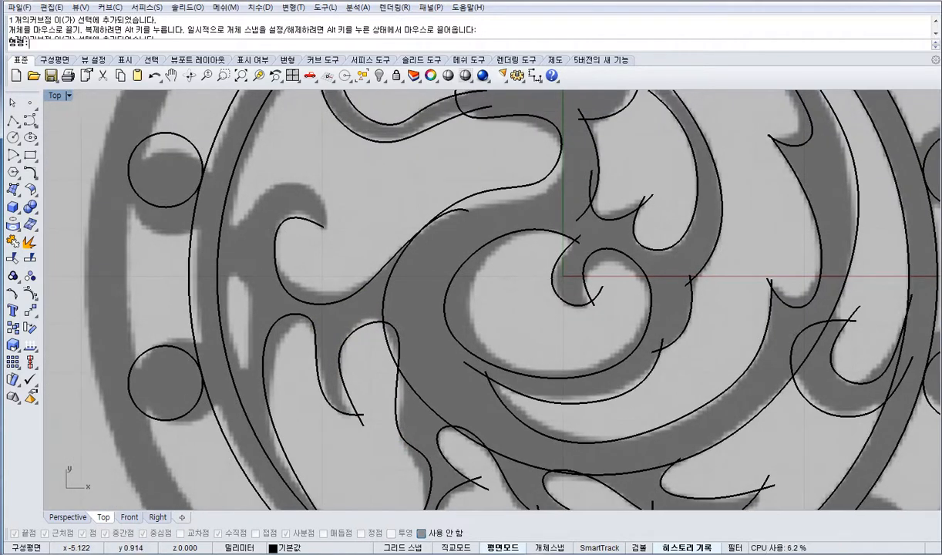
click(30, 121)
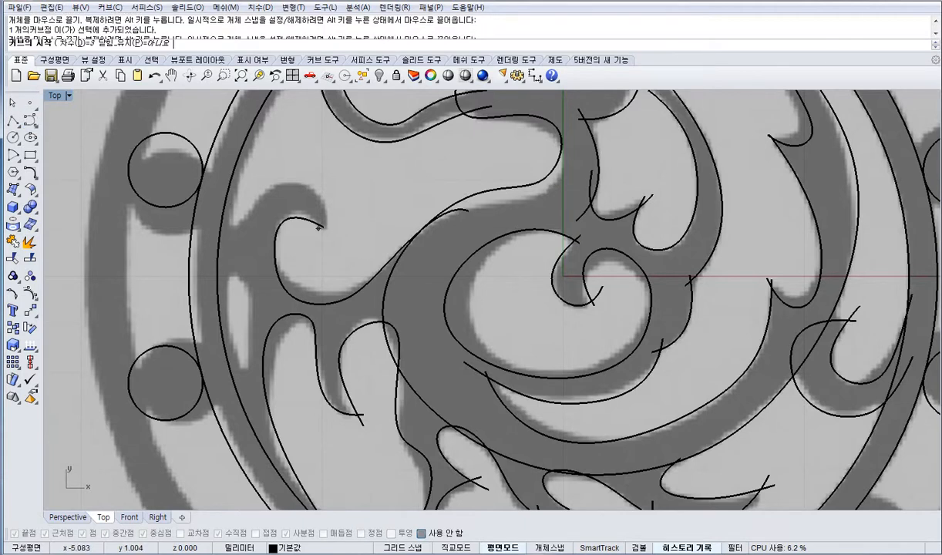
click(318, 227)
click(322, 185)
click(265, 162)
click(241, 222)
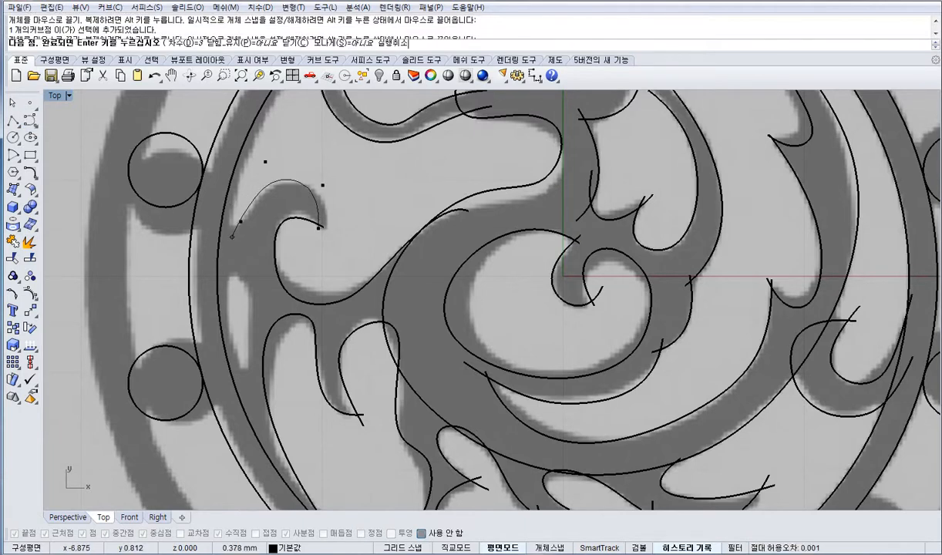
click(226, 231)
click(226, 210)
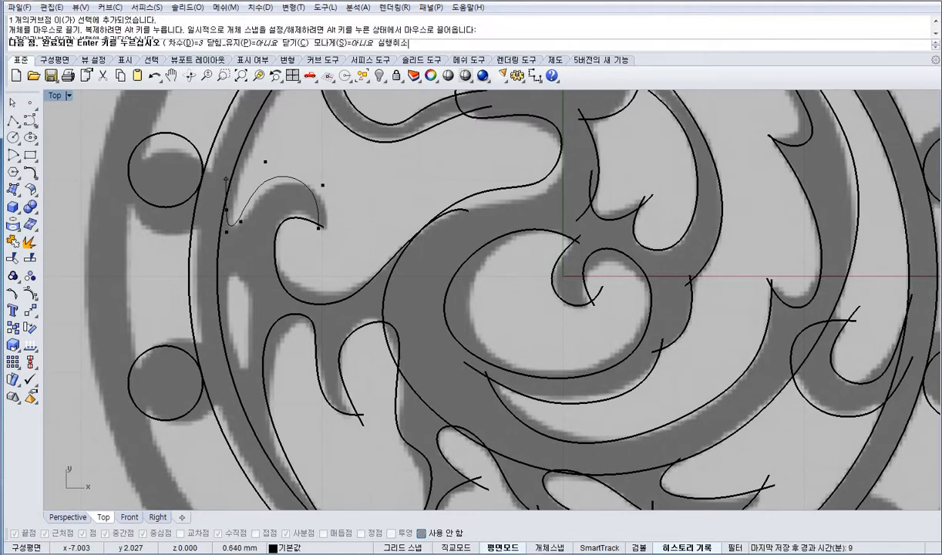
click(226, 179)
right_click(226, 179)
Draw a second control-point curve through the narrow opening beside the left inner ring, crossing the ring at both ends.
right_click(226, 264)
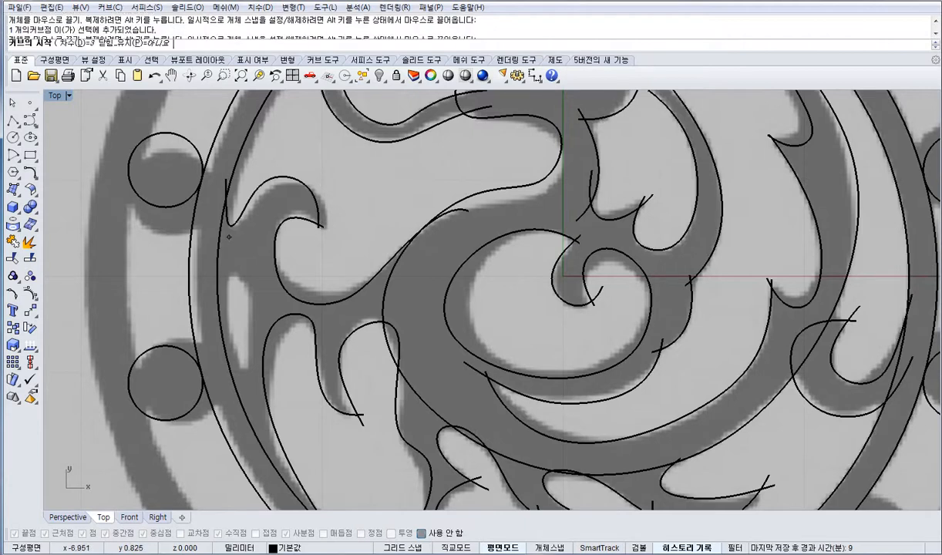
click(203, 248)
click(230, 269)
click(236, 305)
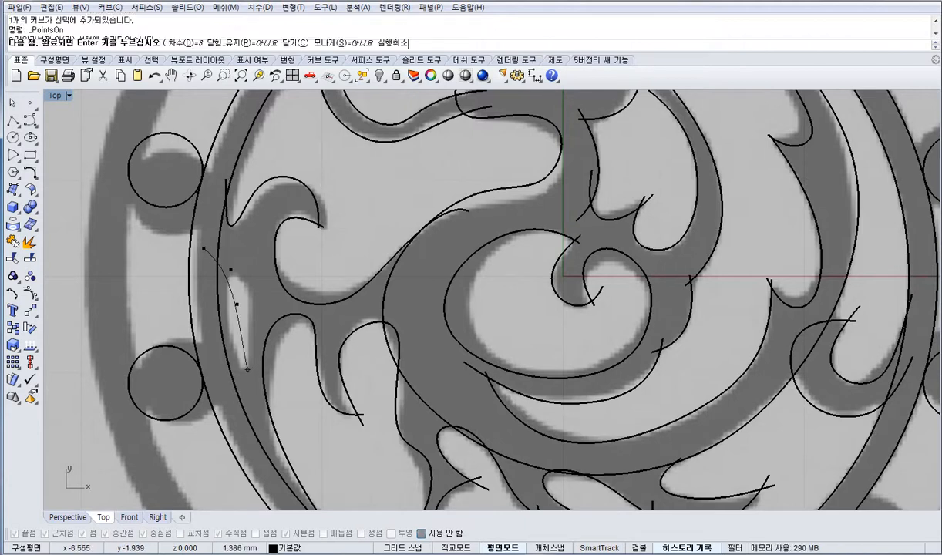
click(247, 372)
click(256, 426)
click(285, 489)
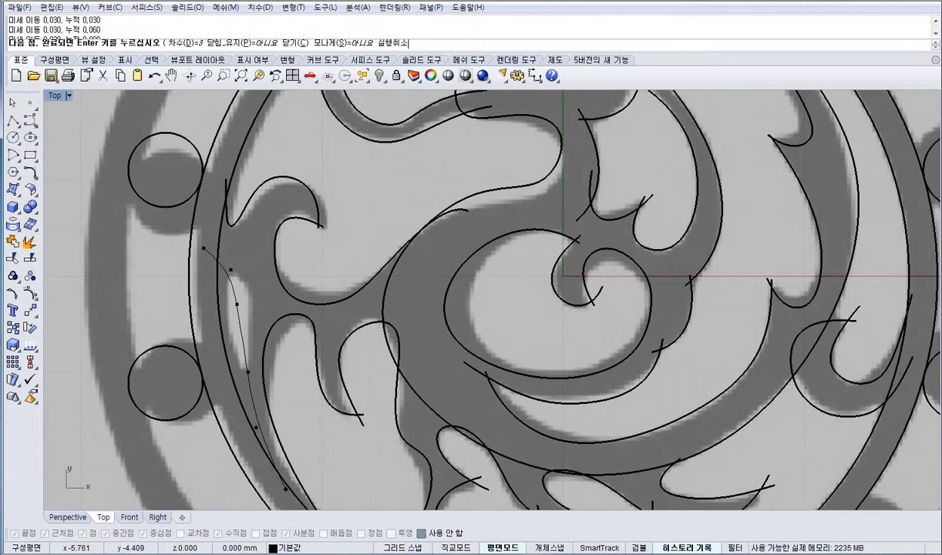
right_click(285, 489)
Select all curves as cutting objects and trim the large spiral's left side and the segments between the openings at its lower left.
right_drag(420, 414, 340, 332)
scroll(340, 332, down, 2)
key(ctrl+a)
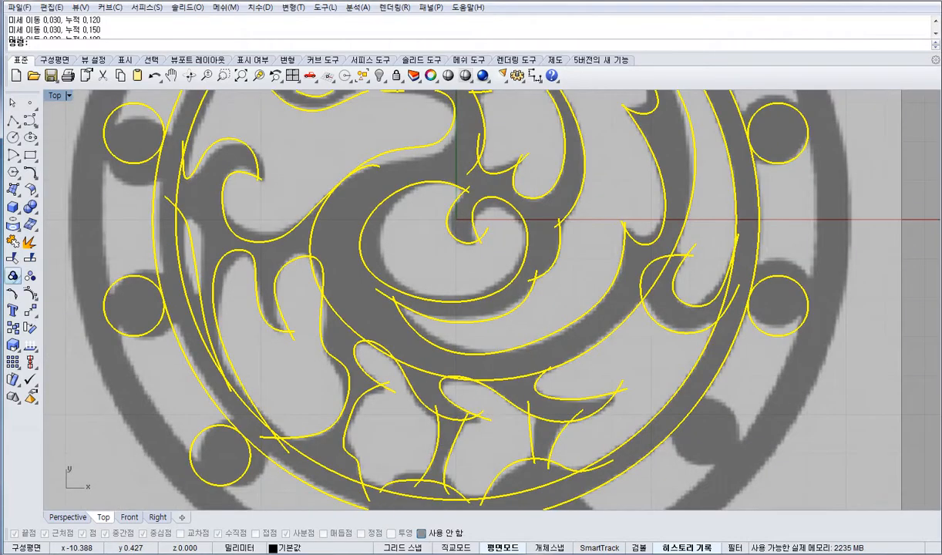
click(13, 258)
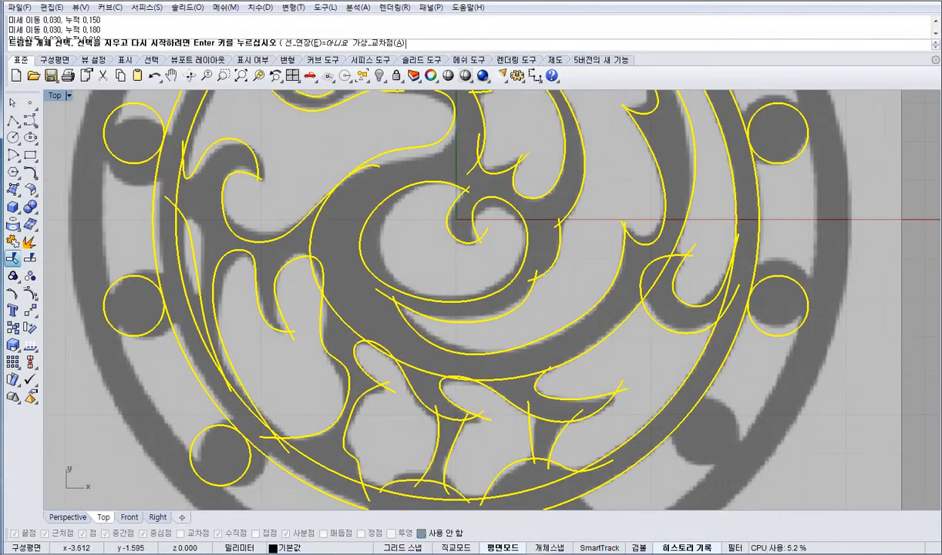
click(314, 279)
click(312, 245)
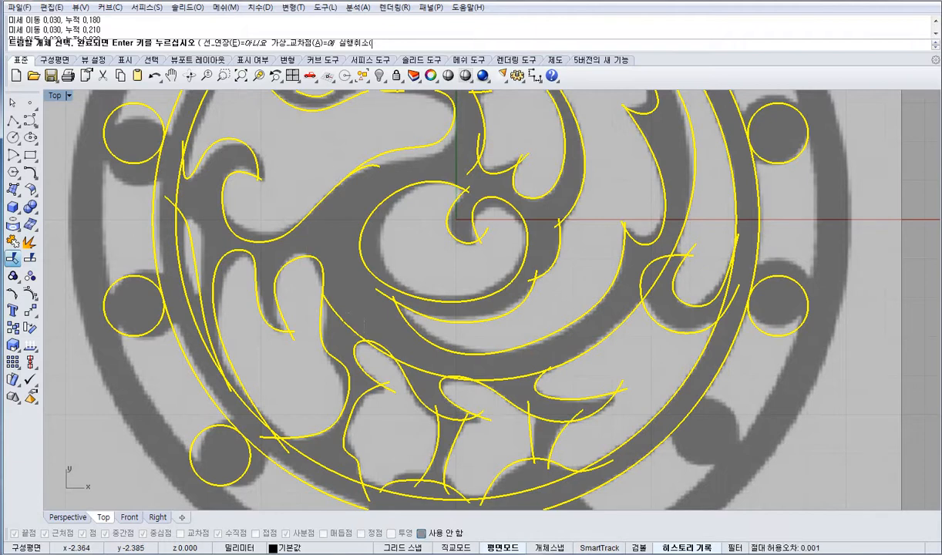
click(337, 312)
click(385, 351)
Try to trim the large spiral curve where it overlaps the lower leaf-shaped curve, and end the Trim command.
right_drag(490, 386, 466, 320)
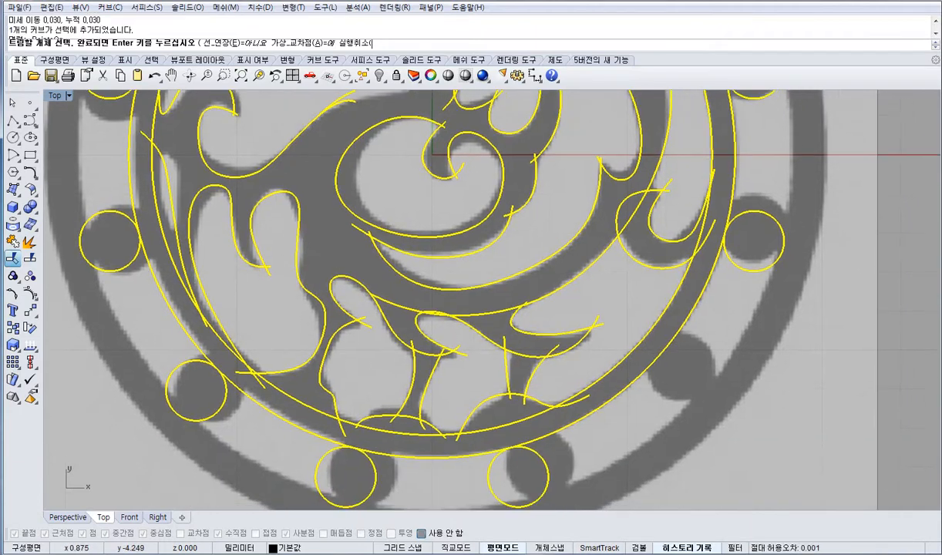
click(438, 312)
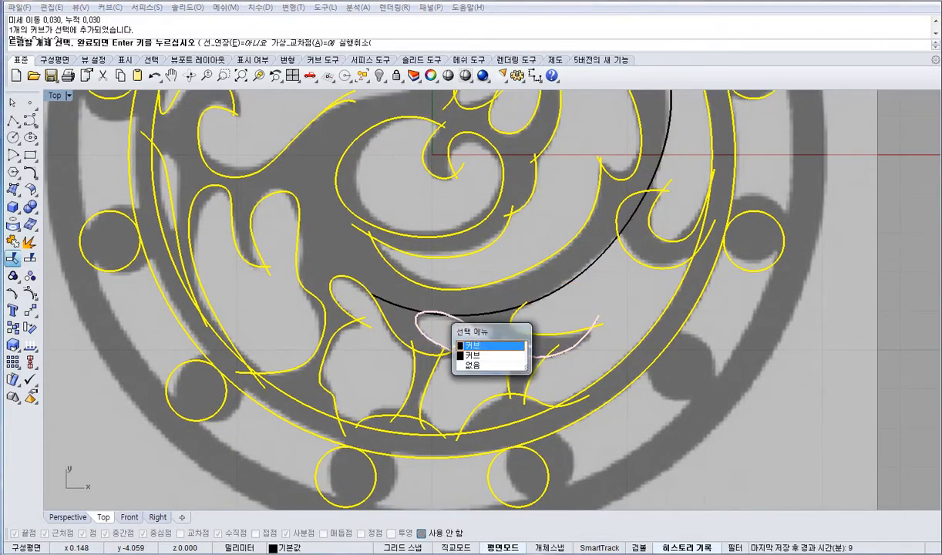
click(435, 318)
scroll(434, 320, up, 4)
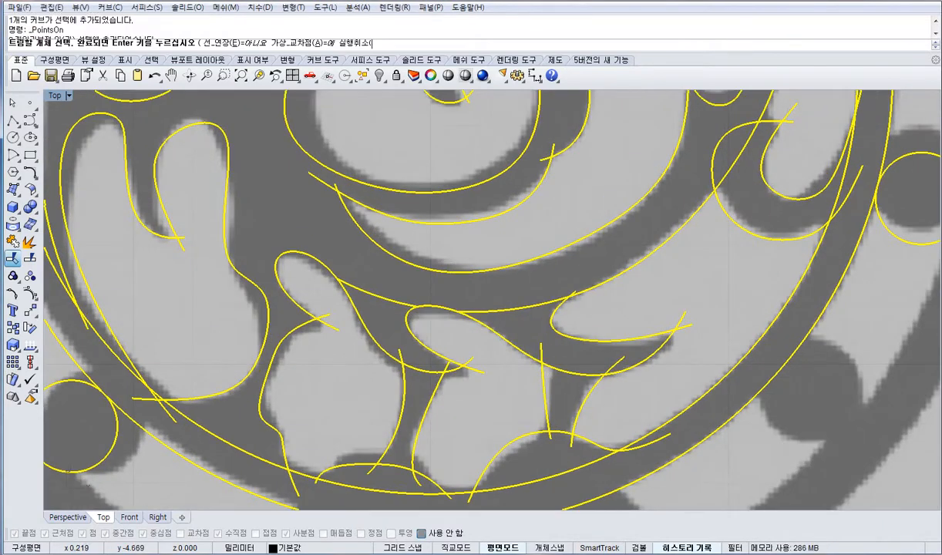
scroll(446, 339, down, 3)
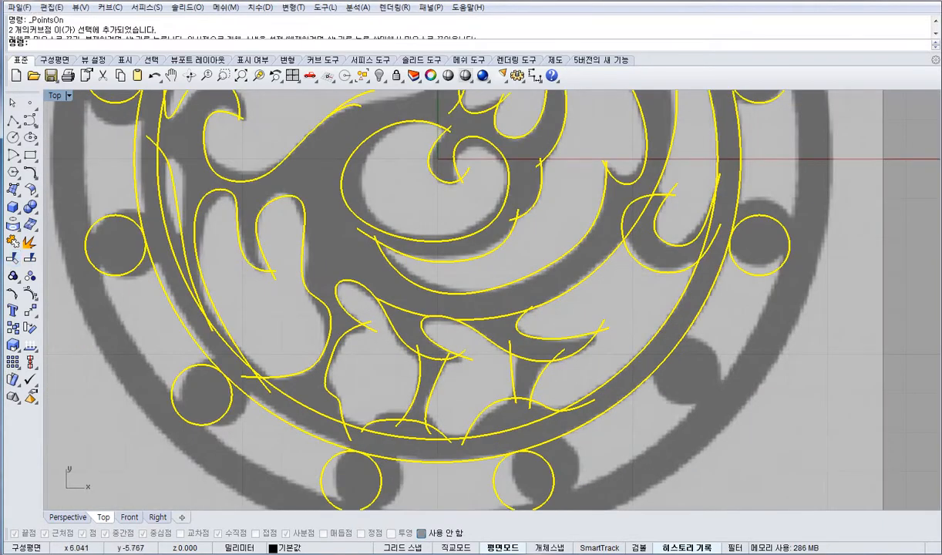
key(Escape)
mouse_move(490, 267)
right_down()
mouse_move(504, 297)
mouse_move(444, 277)
right_up()
scroll(445, 276, down, 2)
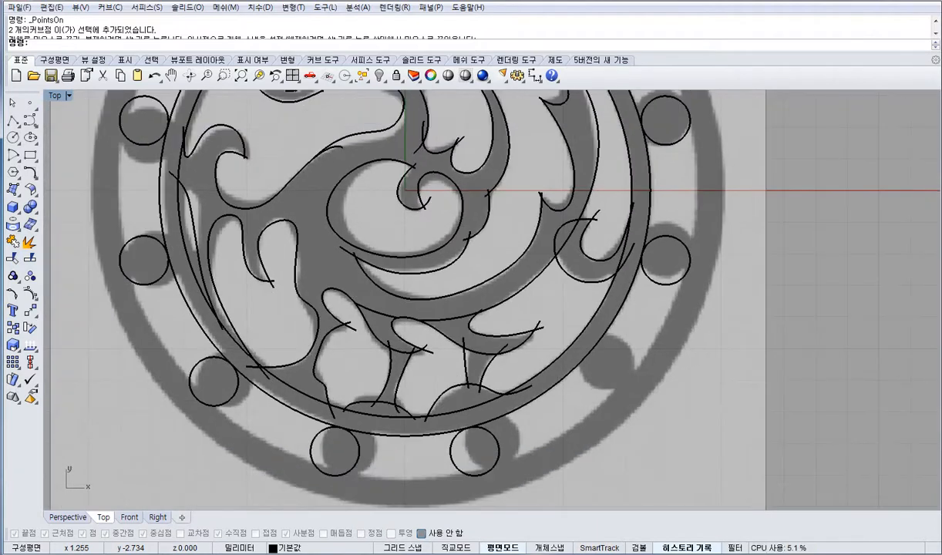
Select the ring and all ornament curves inside it, leaving the small surrounding circles out of the selection.
right_drag(398, 223, 421, 256)
scroll(421, 257, down, 2)
scroll(383, 327, down, 2)
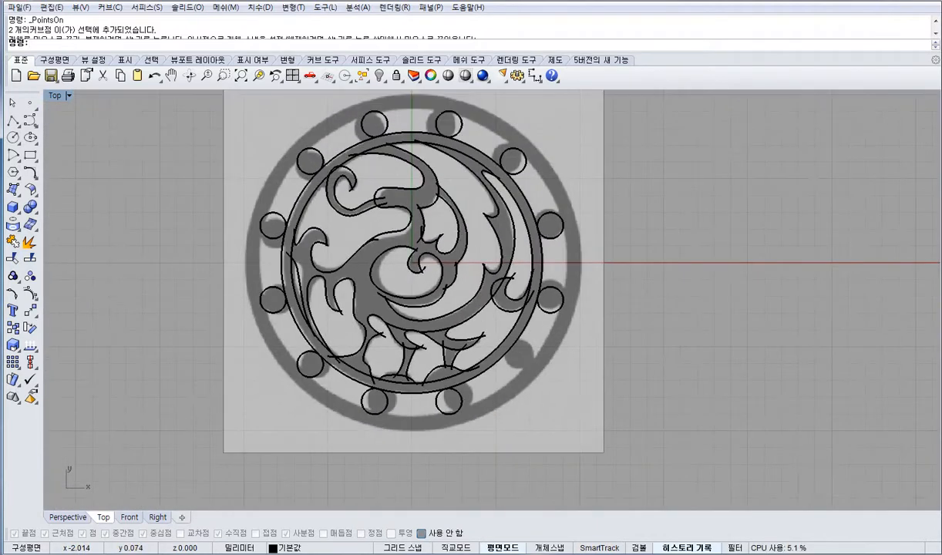
drag(269, 119, 548, 395)
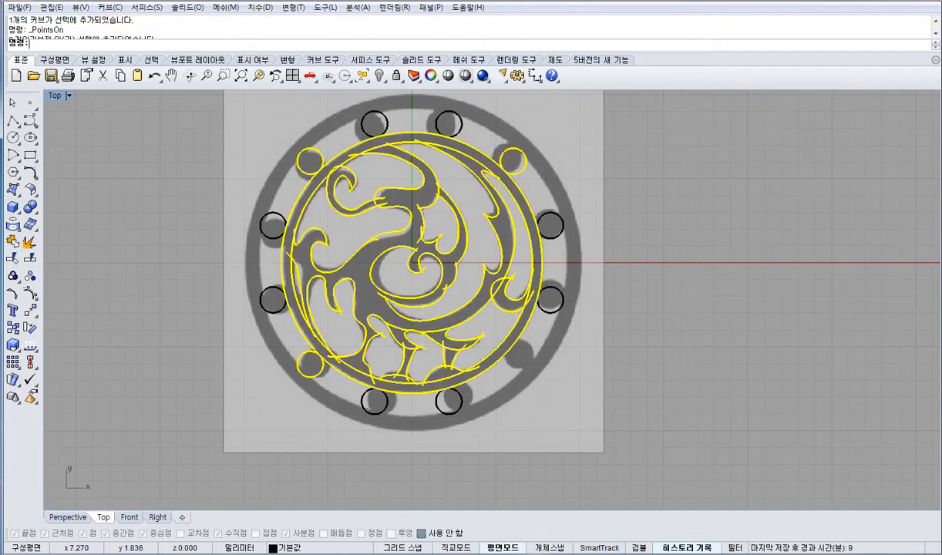
ctrl+click(521, 173)
ctrl+click(305, 375)
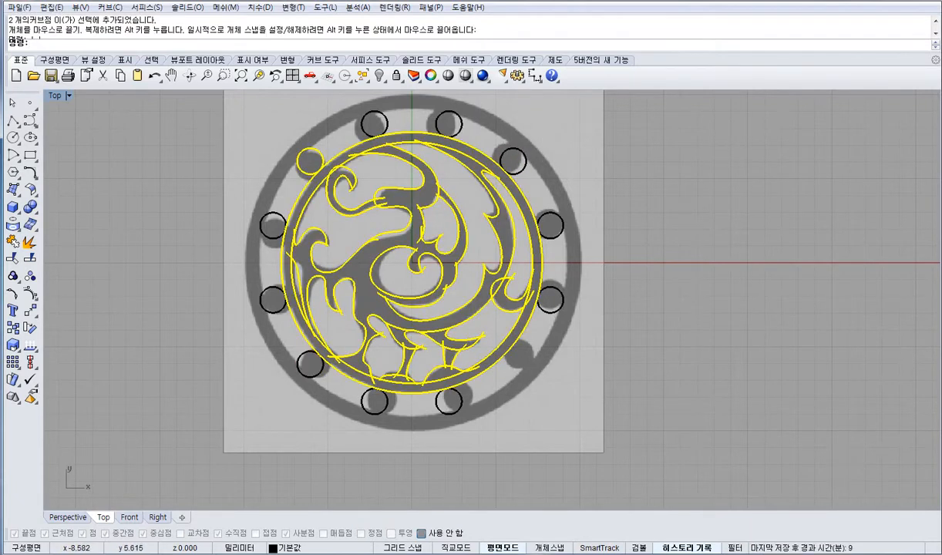
ctrl+click(310, 160)
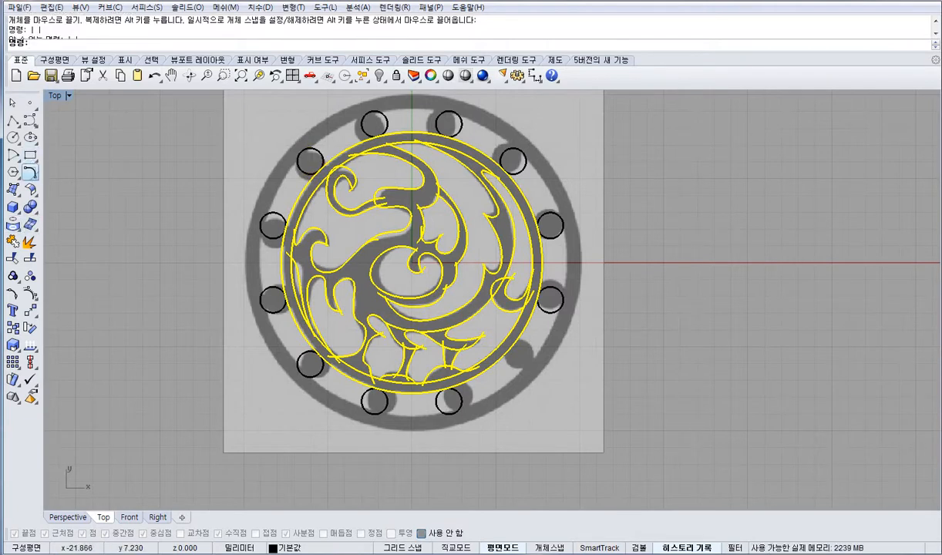
Start a Curve Boolean on the selected curves with deletion of the original objects set to All, and pick the outer ring regions.
click(31, 173)
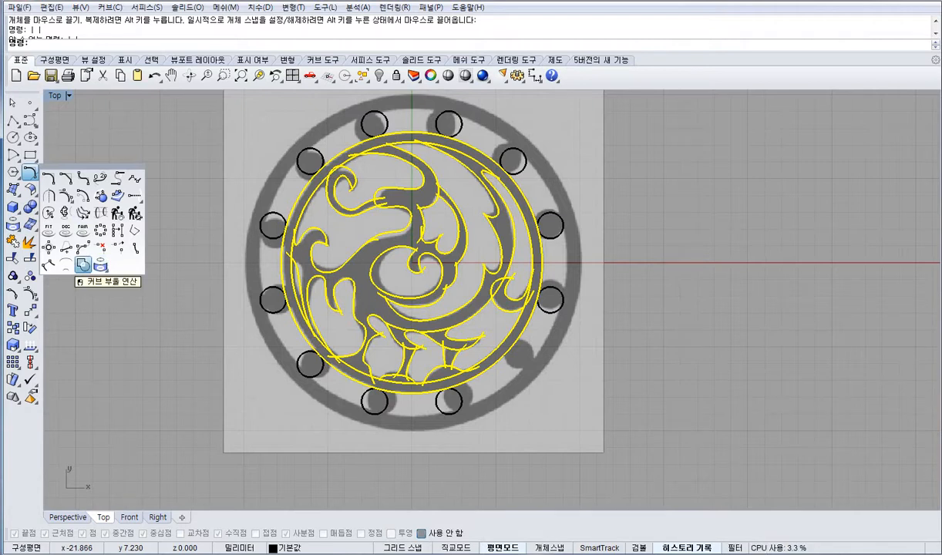
click(83, 265)
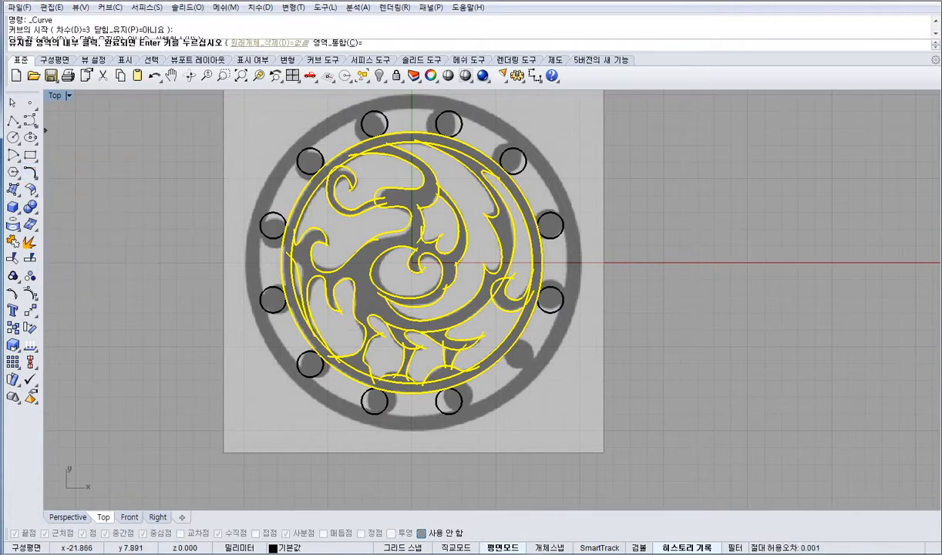
click(172, 43)
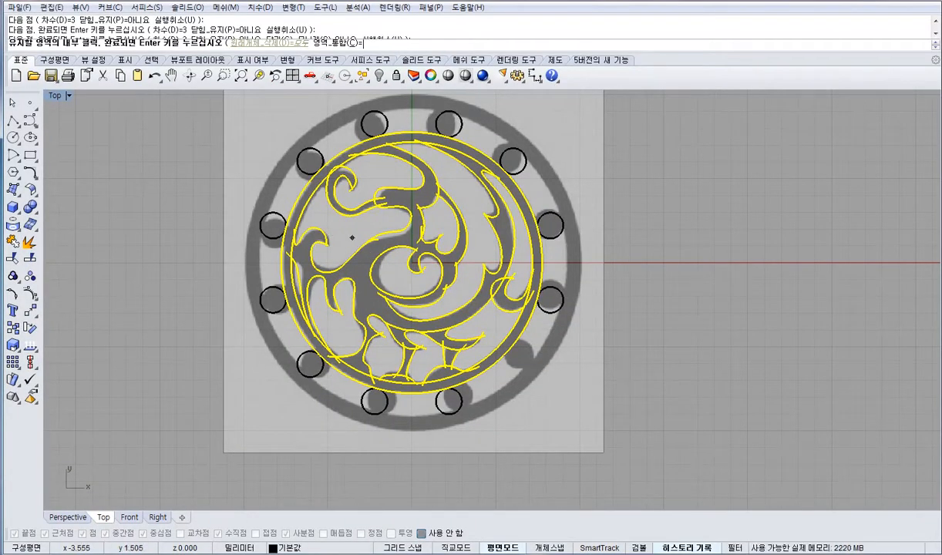
click(301, 202)
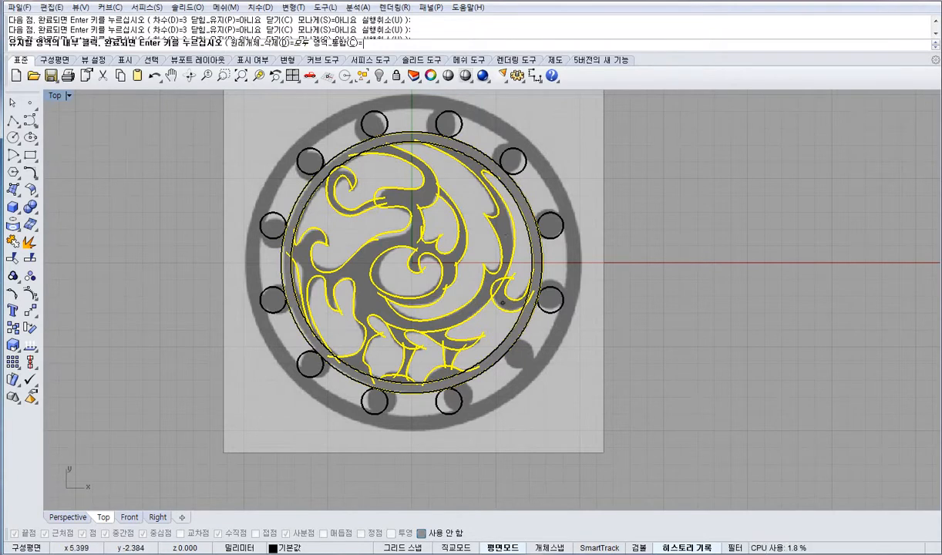
scroll(503, 302, up, 3)
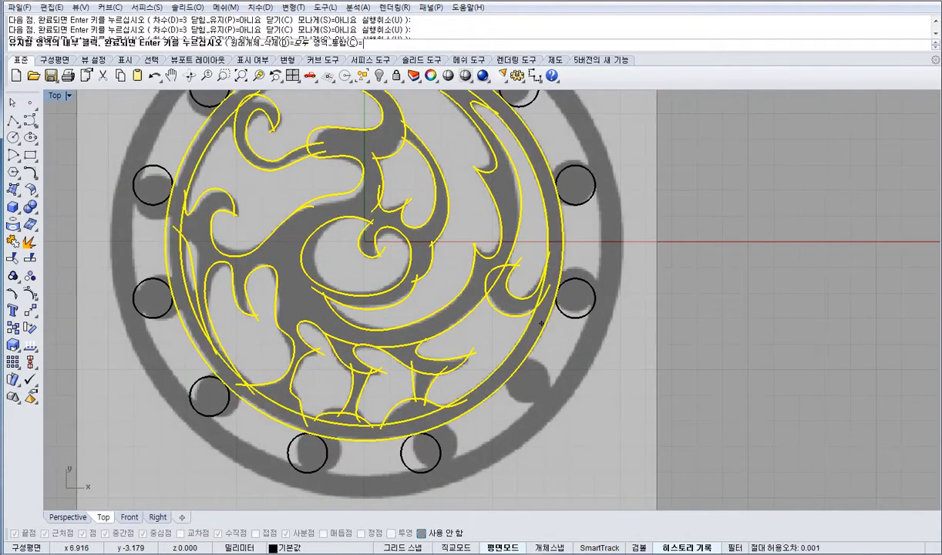
click(541, 324)
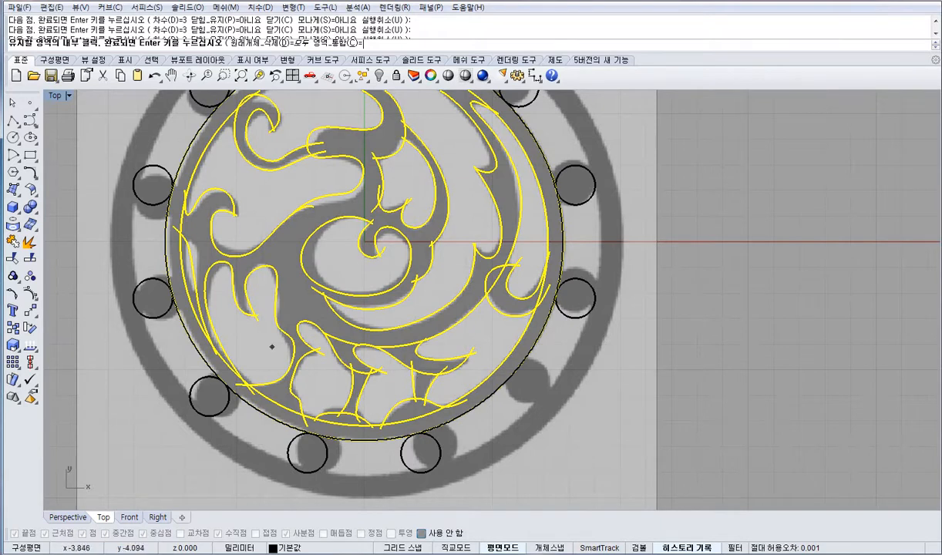
Add the ornament's left sliver, upper-left, bottom and right-hand openings to the regions kept by the Curve Boolean.
click(258, 344)
click(182, 254)
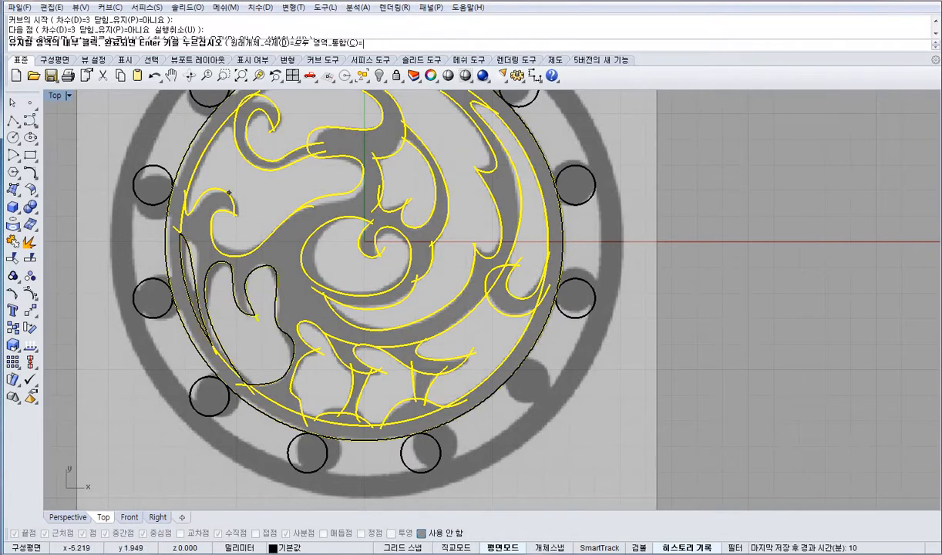
click(228, 185)
click(267, 332)
click(330, 385)
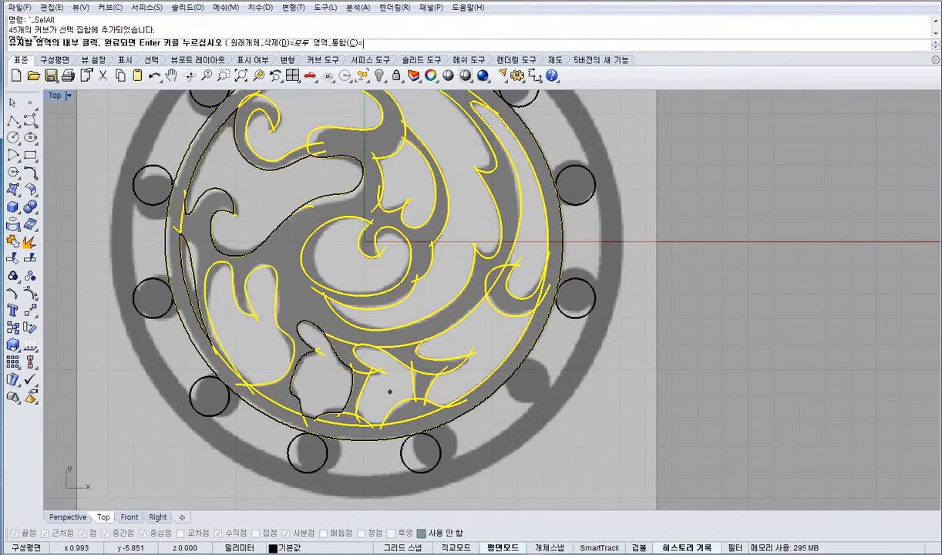
click(389, 391)
click(458, 376)
click(471, 217)
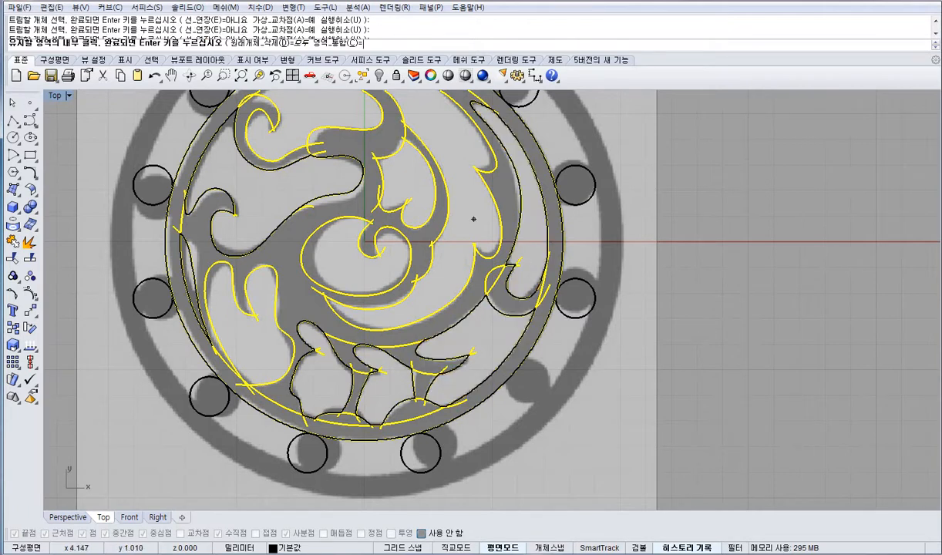
Add the central spiral, upper and lower-left openings to the kept regions and complete the Curve Boolean.
click(421, 255)
click(400, 245)
click(405, 198)
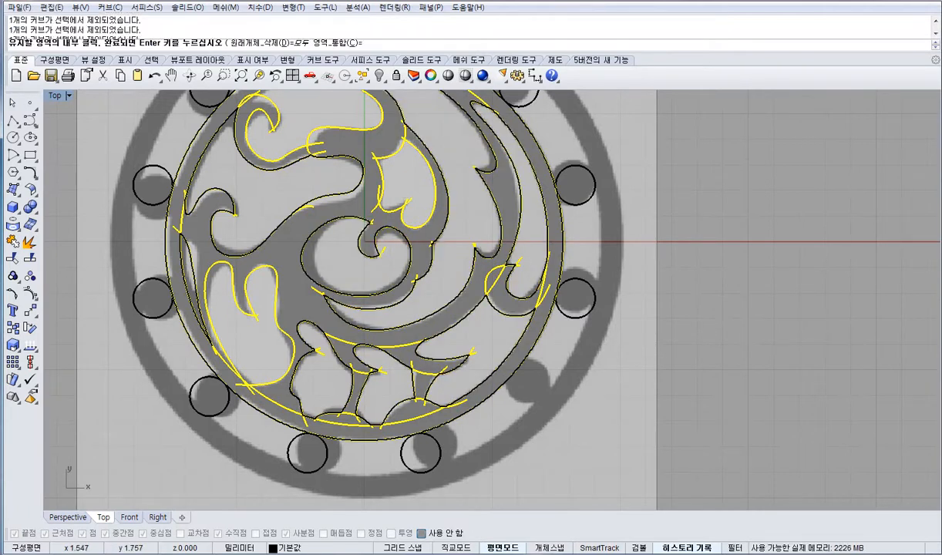
right_drag(313, 101, 345, 188)
click(345, 188)
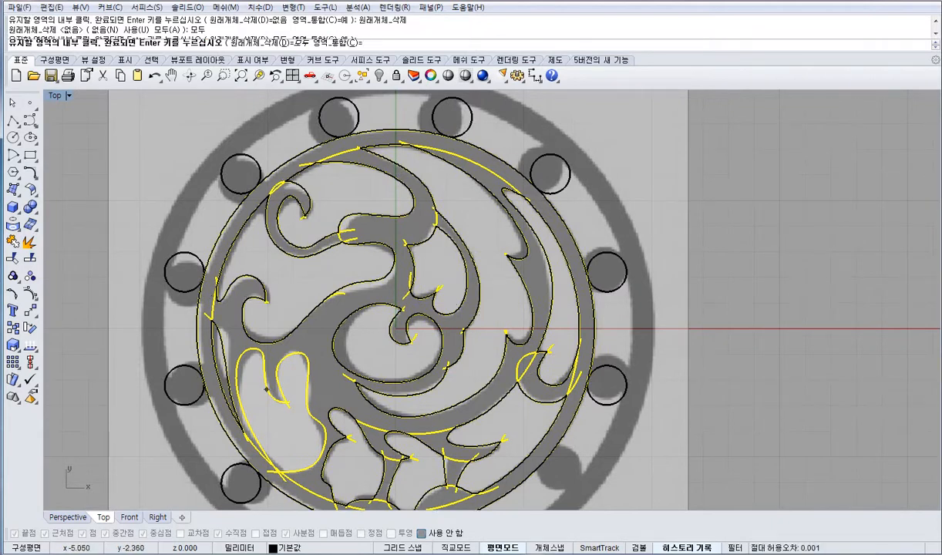
click(272, 402)
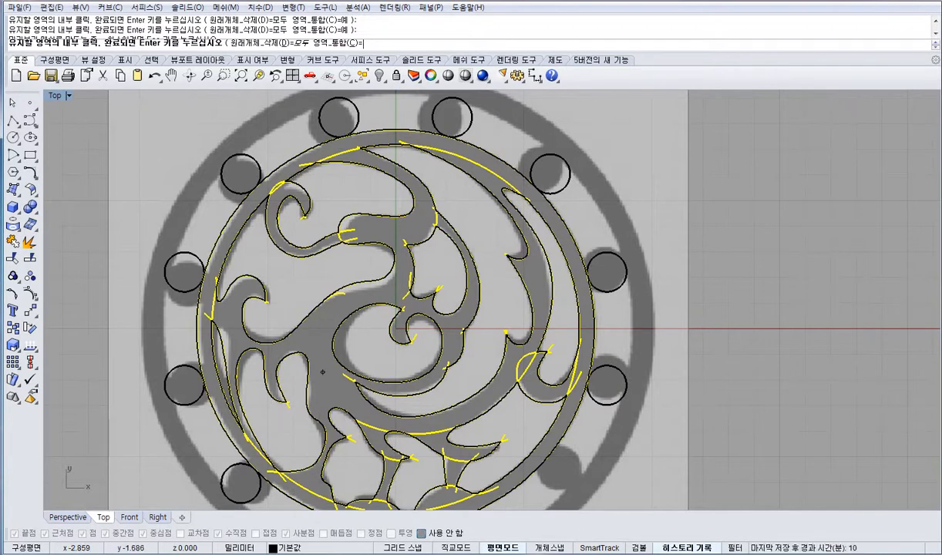
key(Return)
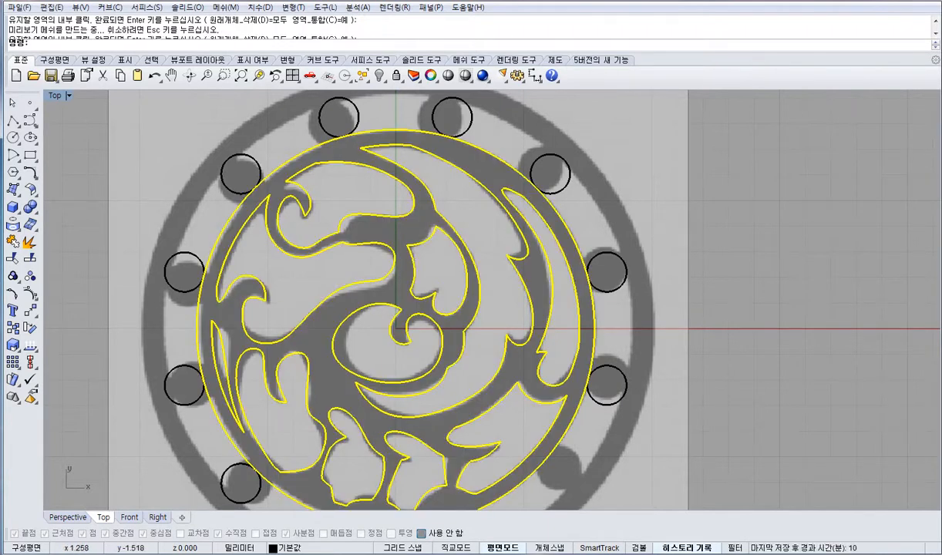
Switch from the single Top view to the four-viewport layout.
right_drag(410, 352, 390, 249)
scroll(384, 252, down, 4)
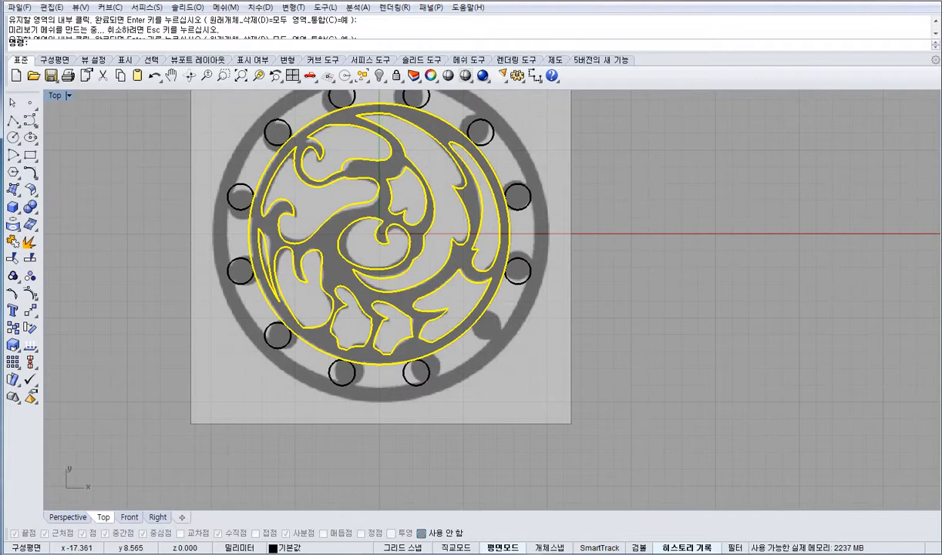
right_drag(348, 387, 354, 447)
text(4View)
key(Return)
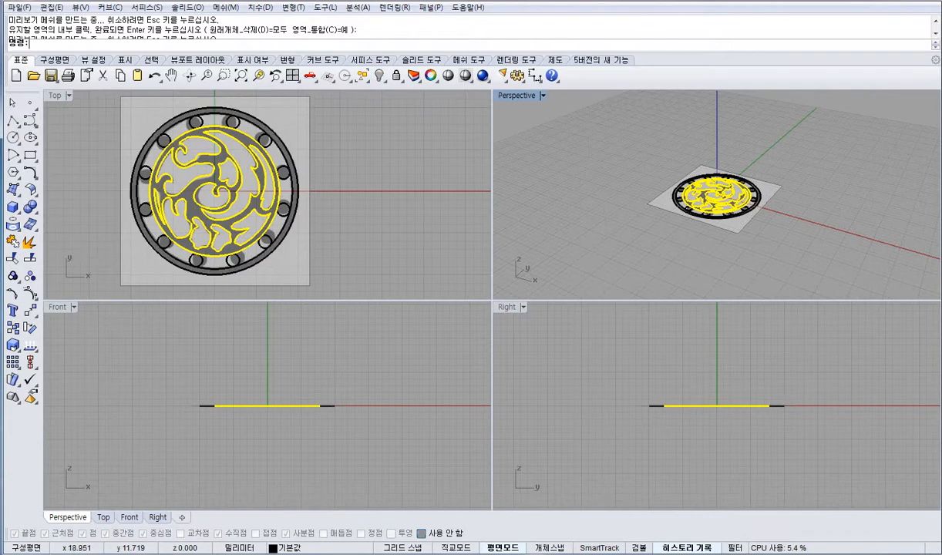
Extrude all curves, including the small circles, as a solid about 1.2 mm to both sides.
key(ctrl+a)
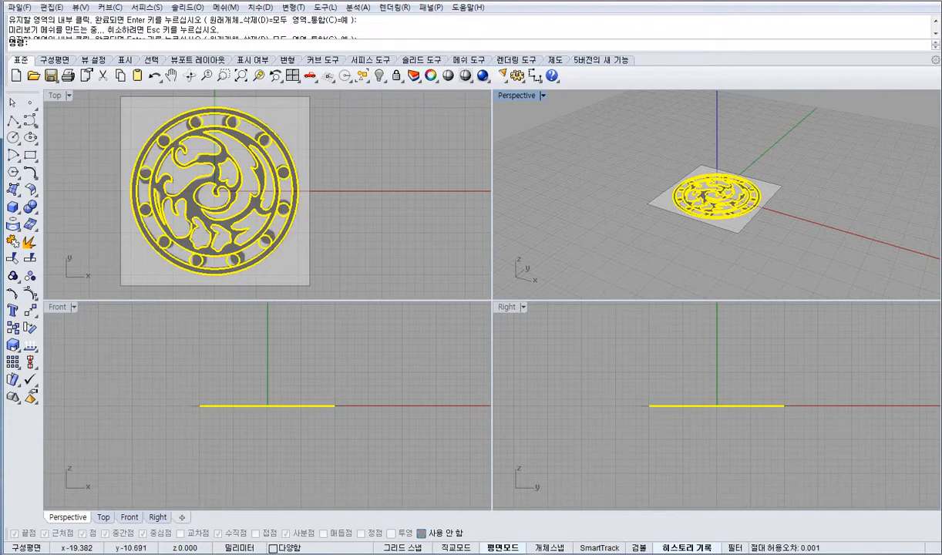
click(13, 206)
click(62, 236)
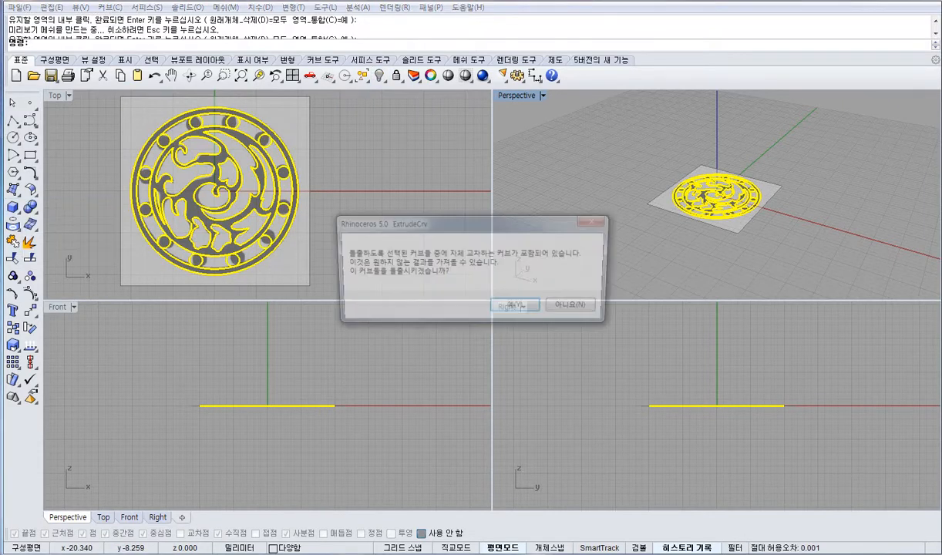
click(517, 307)
click(383, 398)
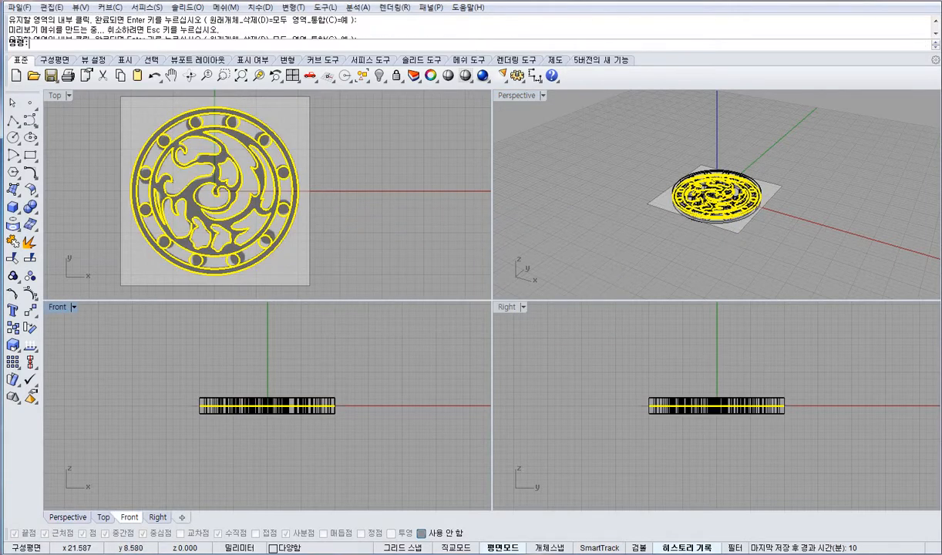
Inspect the extruded medallion in the Perspective view and undo the extrusion.
key(Escape)
shift+right_drag(665, 218, 670, 249)
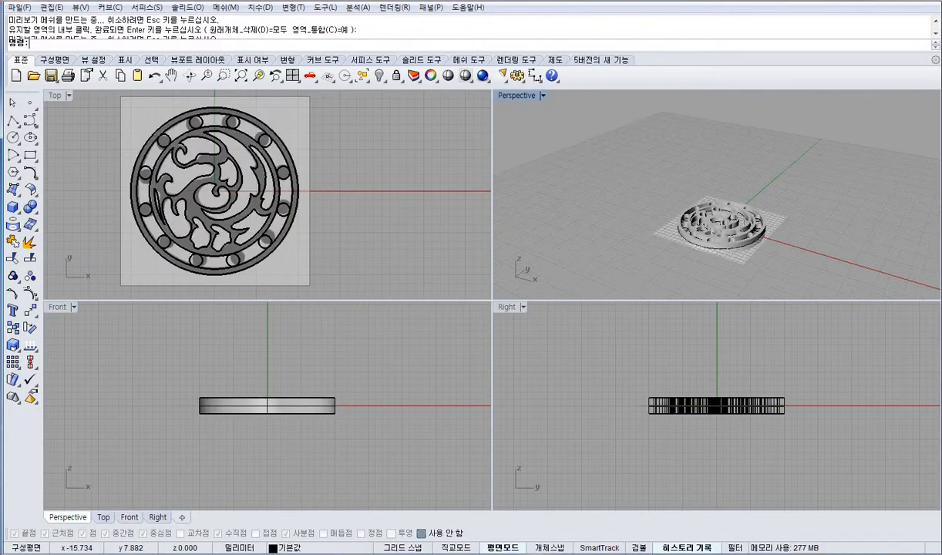
scroll(700, 248, up, 5)
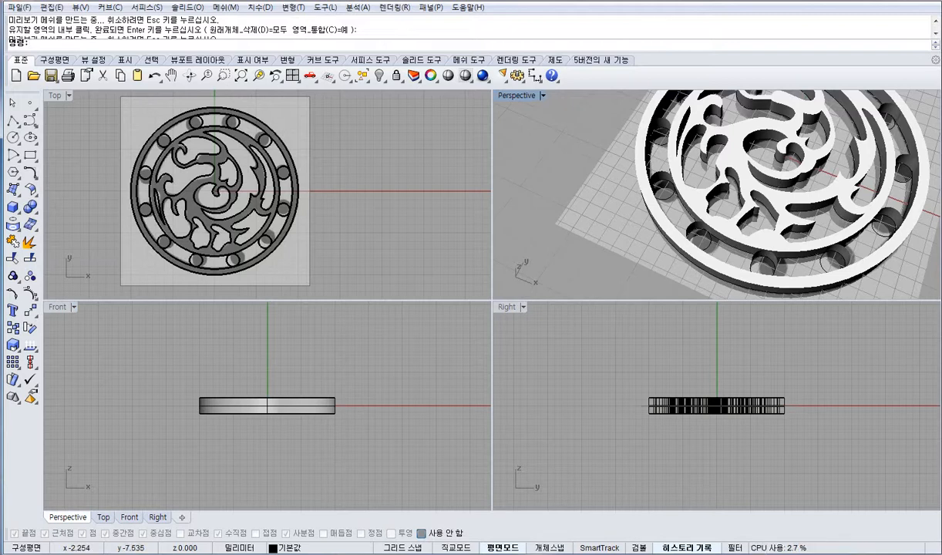
key(ctrl+z)
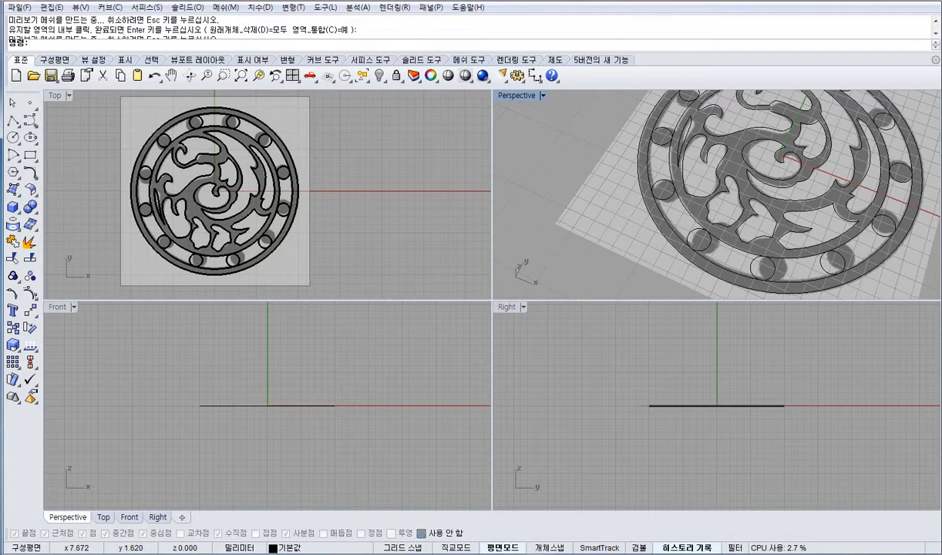
Select all curves except the small circles between the outer rim and the inner ring.
click(283, 176)
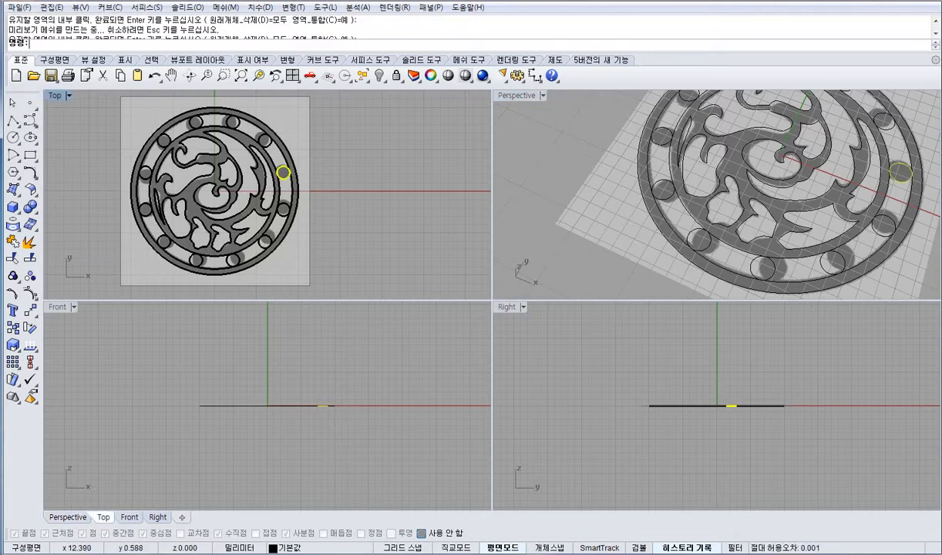
click(306, 187)
key(ctrl+a)
ctrl+drag(256, 107, 320, 218)
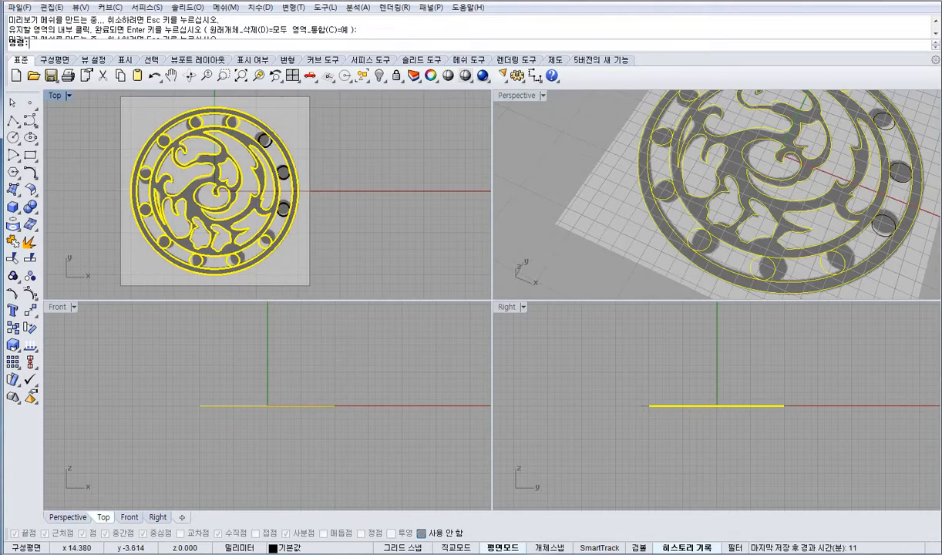
ctrl+drag(145, 102, 261, 132)
ctrl+drag(131, 118, 177, 152)
ctrl+drag(107, 138, 156, 222)
ctrl+drag(88, 206, 282, 280)
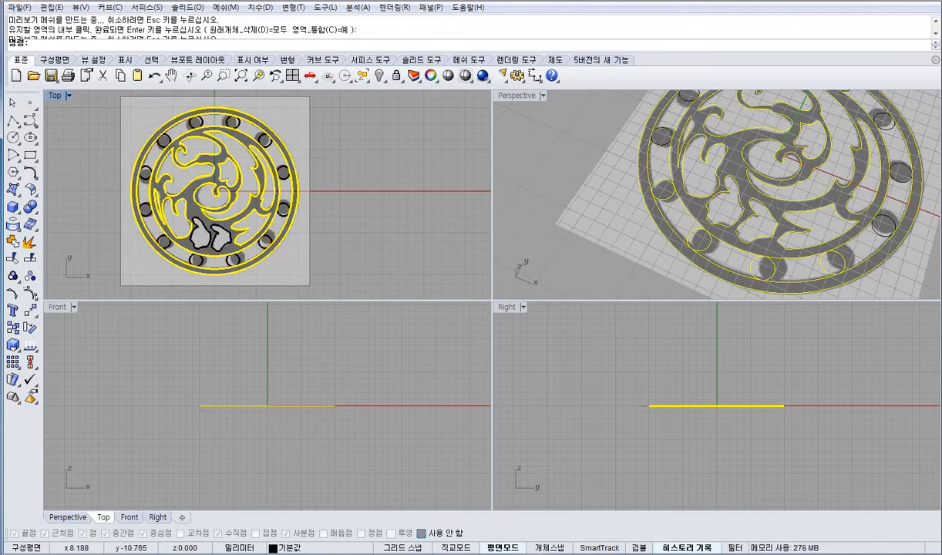
shift+click(220, 249)
shift+click(207, 241)
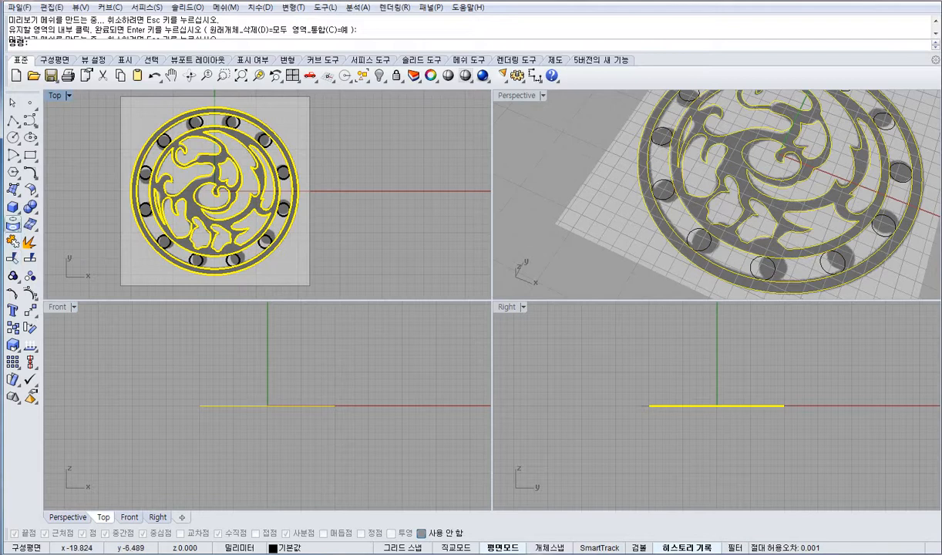
Extrude the selected rim, ring and ornament outlines 1 mm to both sides as a solid.
click(13, 206)
click(65, 246)
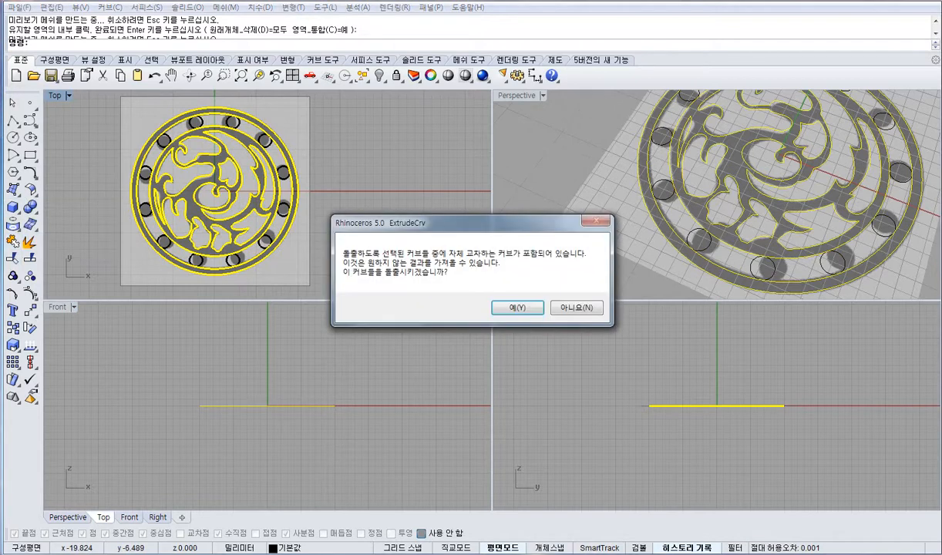
click(517, 307)
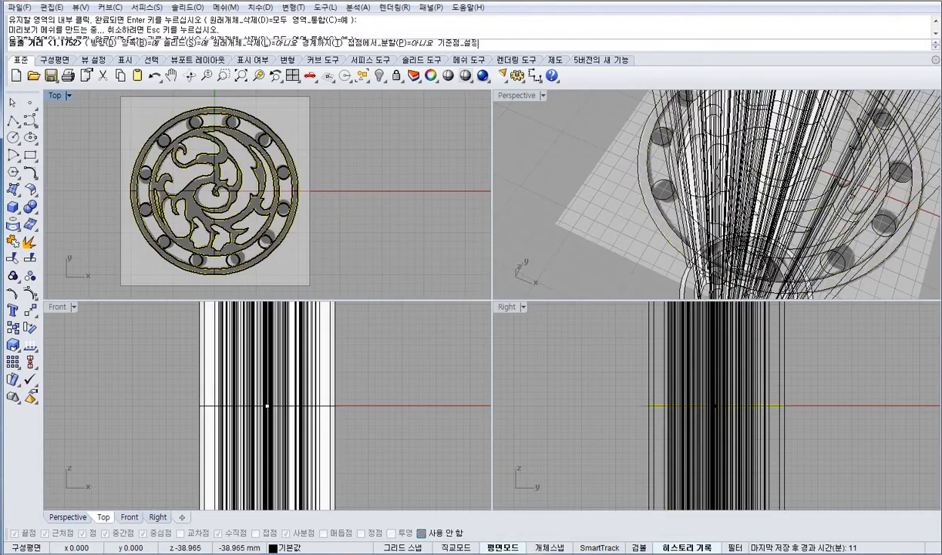
Extrude the small circles between the rims 1 mm to both sides as solids, and shade the Perspective view.
right_drag(713, 185, 693, 208)
drag(121, 105, 306, 161)
shift+drag(115, 145, 333, 271)
key(ctrl+e)
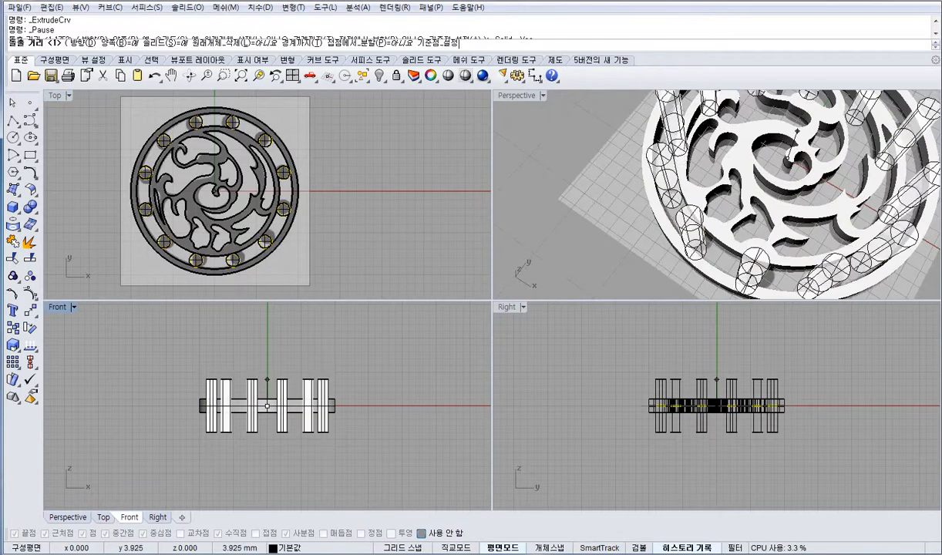
text(1)
key(Return)
key(Escape)
right_drag(597, 196, 579, 207)
key(ctrl+alt+s)
right_drag(663, 257, 724, 220)
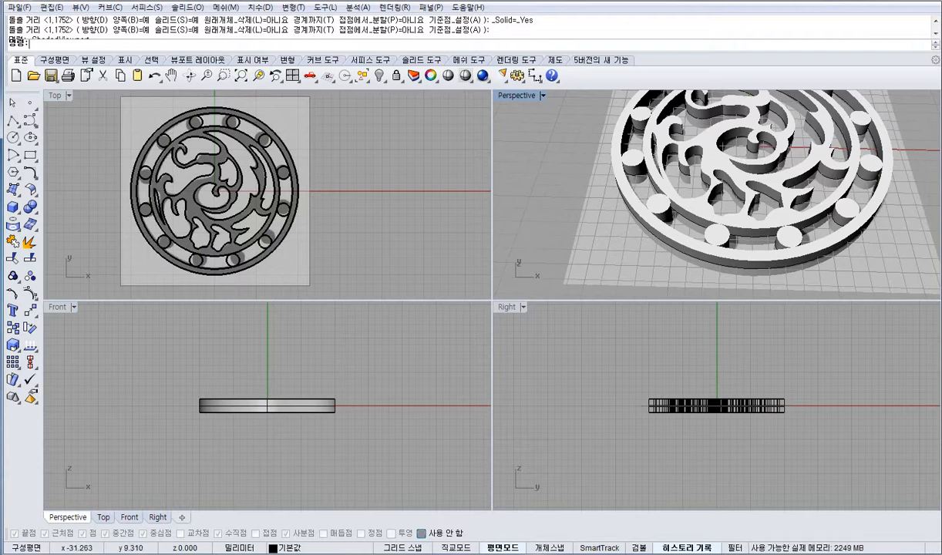
Draw a closed triangle with a polyline beside the medallion in the Top view.
right_drag(330, 180, 279, 188)
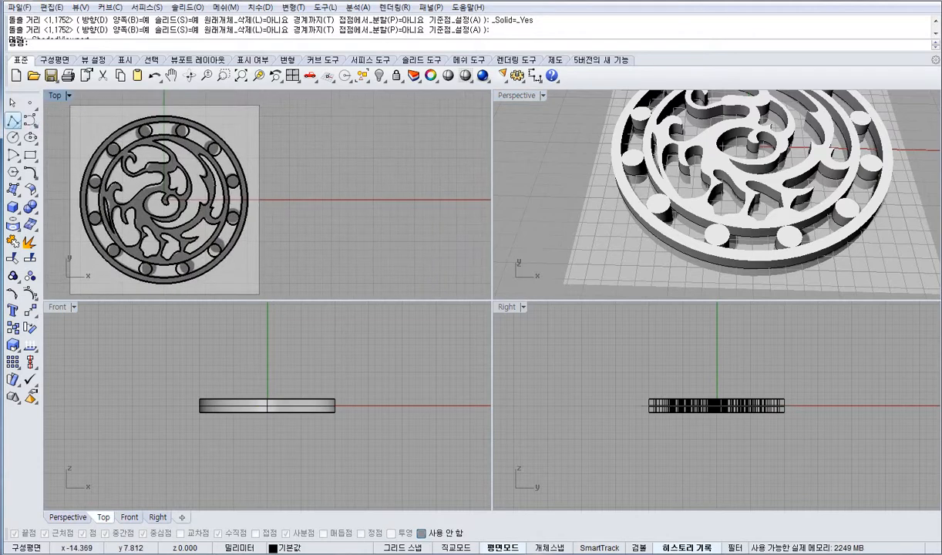
click(14, 120)
click(310, 223)
click(380, 158)
click(396, 215)
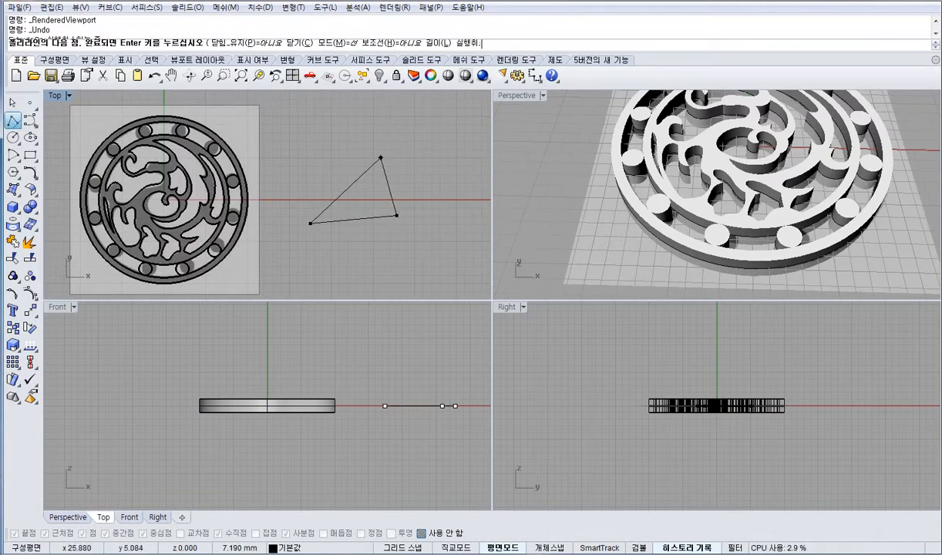
click(310, 223)
Draw a four-sided polyline around the triangle, ending it just short of its start point so a tiny gap remains.
key(Return)
click(372, 126)
click(446, 171)
click(419, 270)
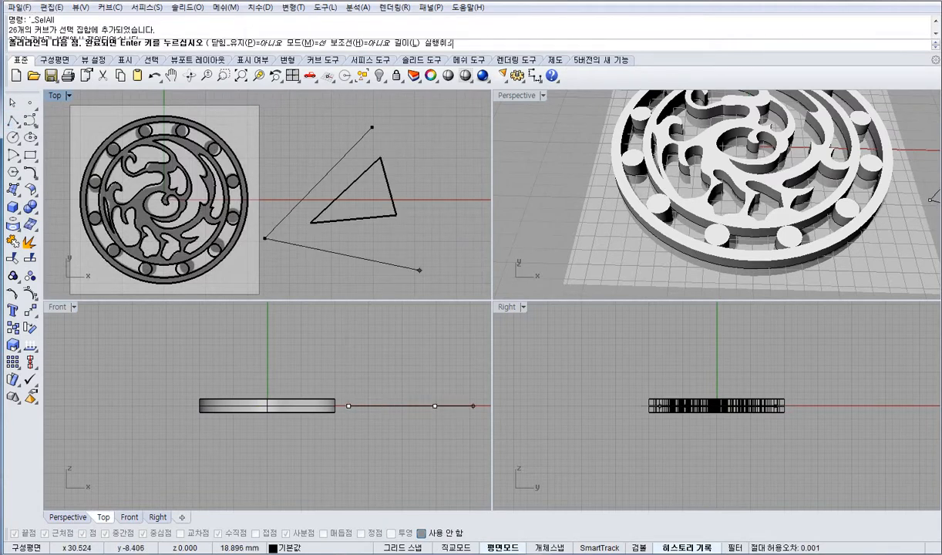
click(265, 238)
scroll(372, 126, up, 5)
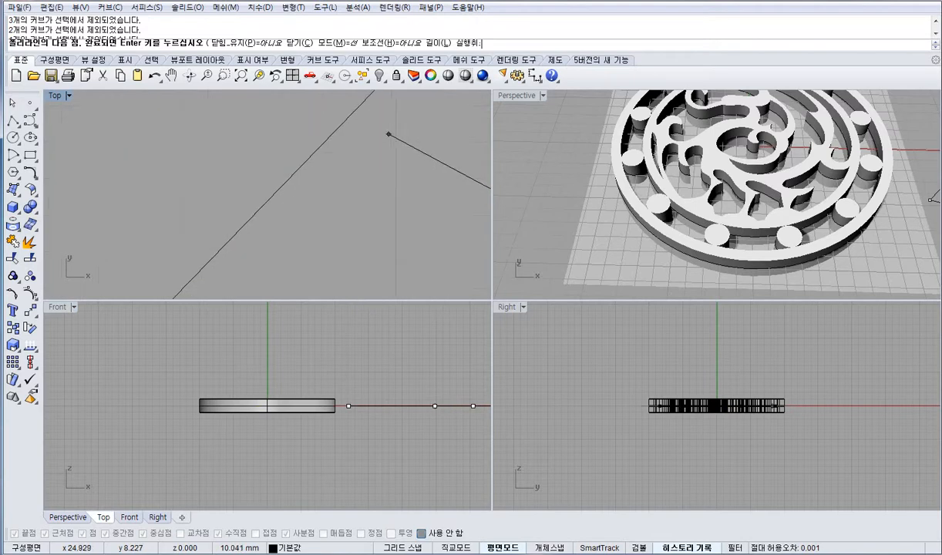
click(344, 190)
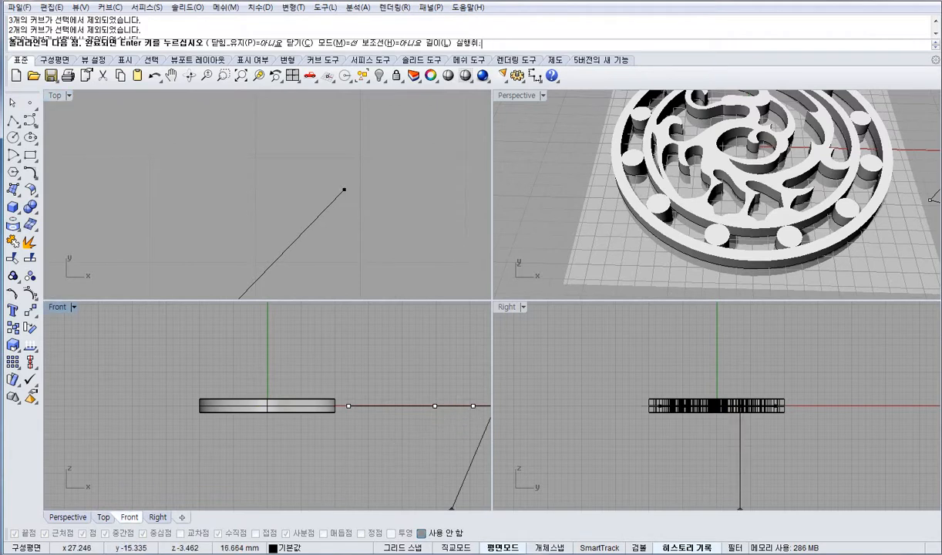
scroll(332, 182, up, 8)
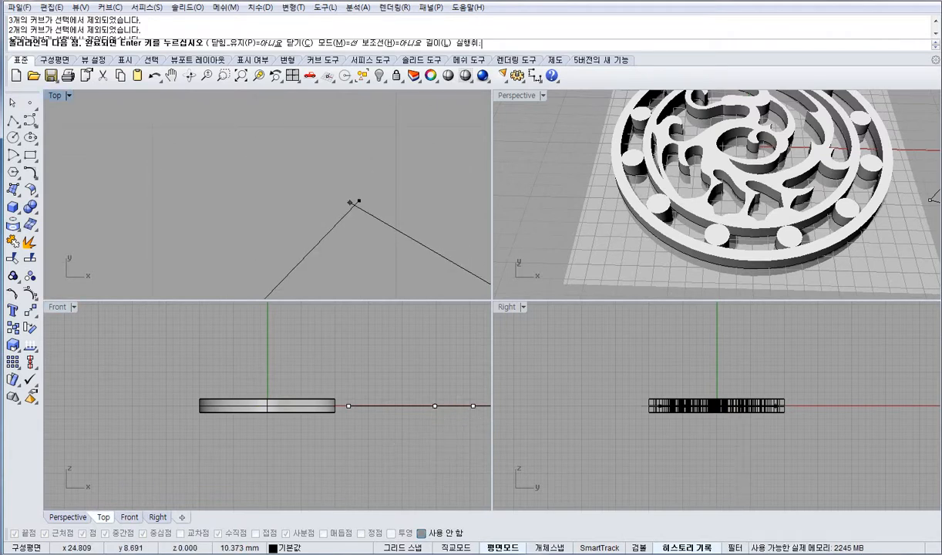
click(350, 202)
right_click(349, 202)
Try to extrude the triangle and the unclosed outline around it together as solids.
scroll(314, 354, down, 14)
scroll(353, 203, down, 8)
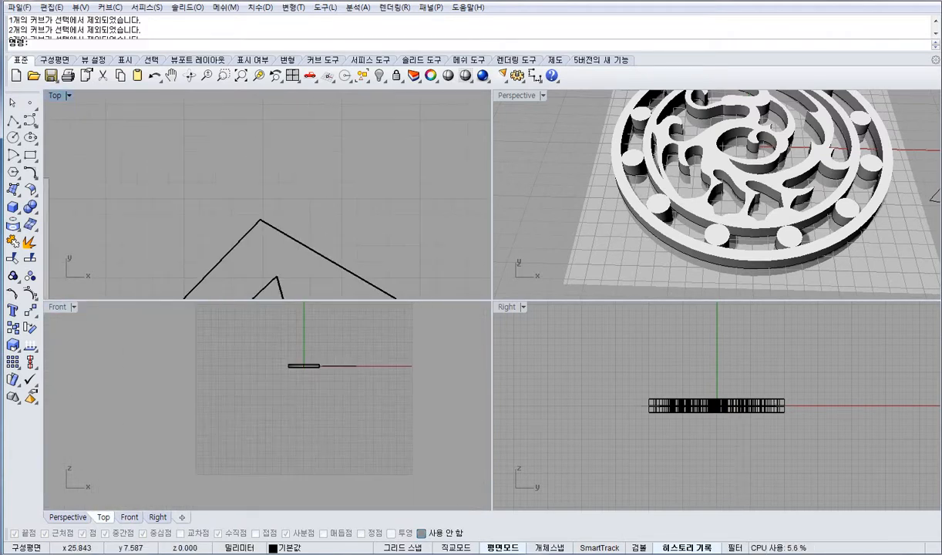
drag(305, 169, 101, 250)
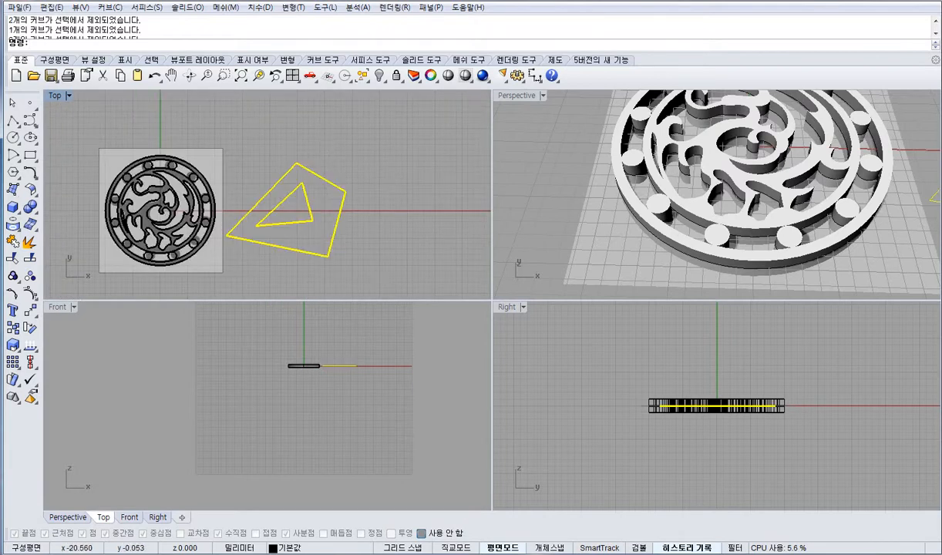
click(14, 208)
click(65, 247)
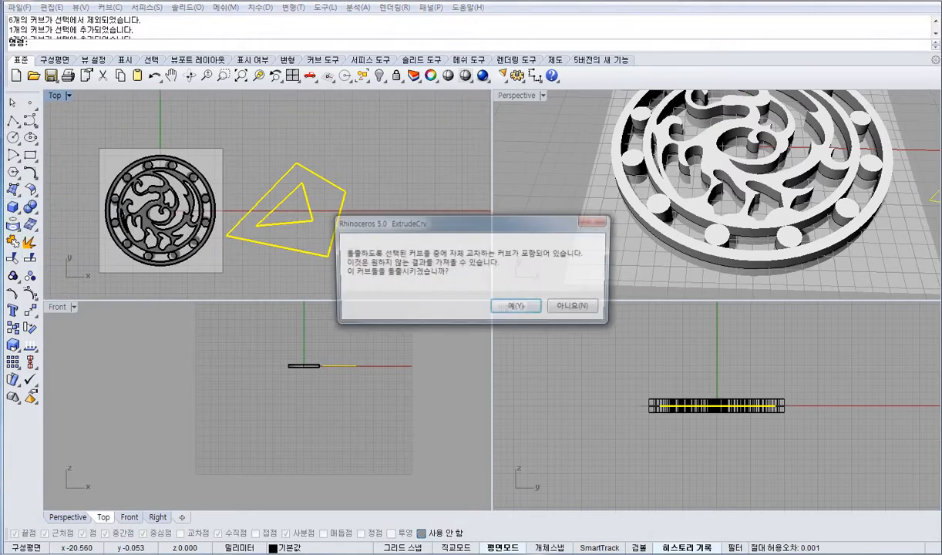
click(515, 306)
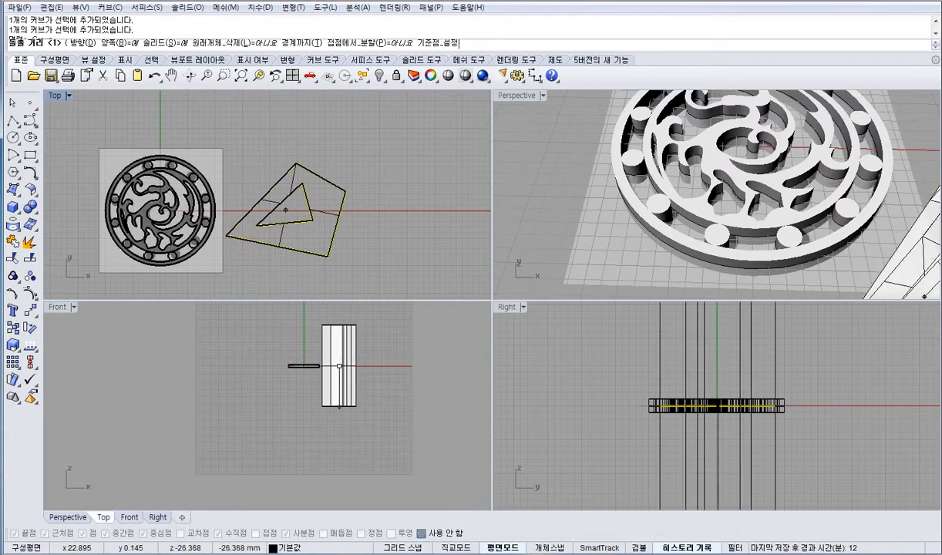
key(Escape)
right_click(398, 284)
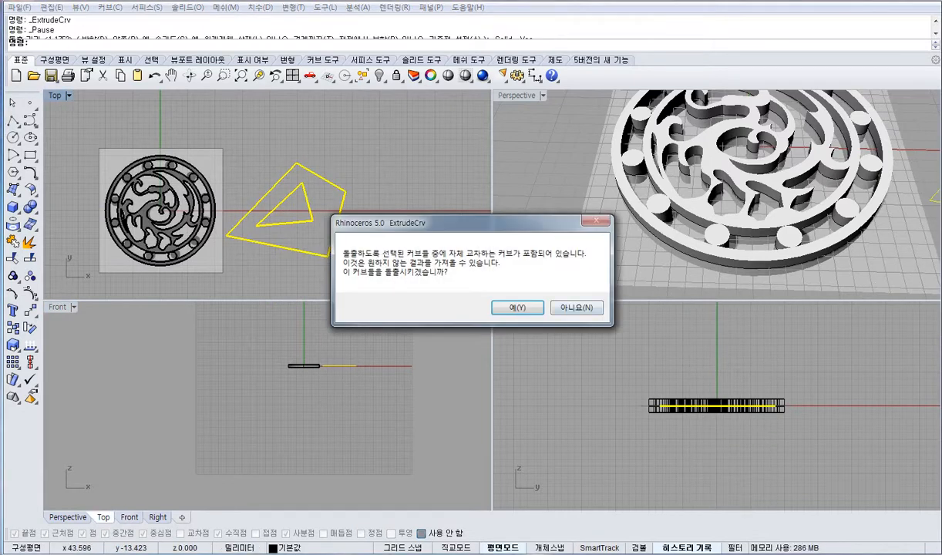
click(576, 307)
right_click(409, 212)
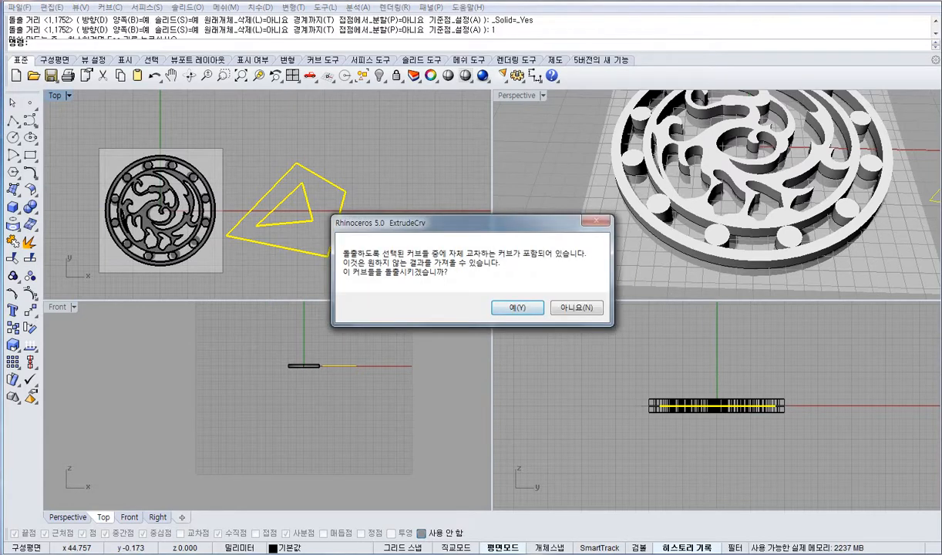
click(515, 309)
key(Escape)
Turn on the outer outline's control points and move the end point at its upper corner slightly.
scroll(307, 121, up, 6)
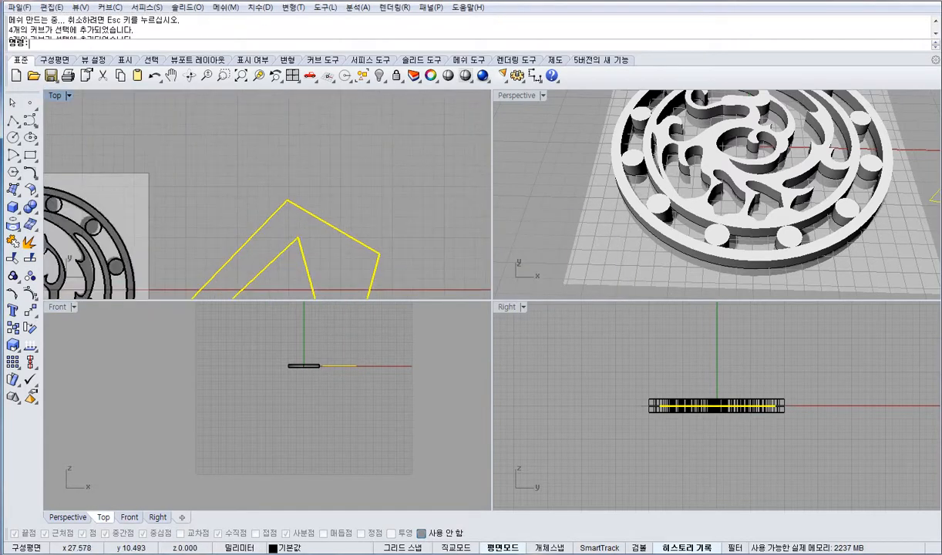
key(Escape)
click(307, 211)
key(F10)
scroll(291, 194, up, 7)
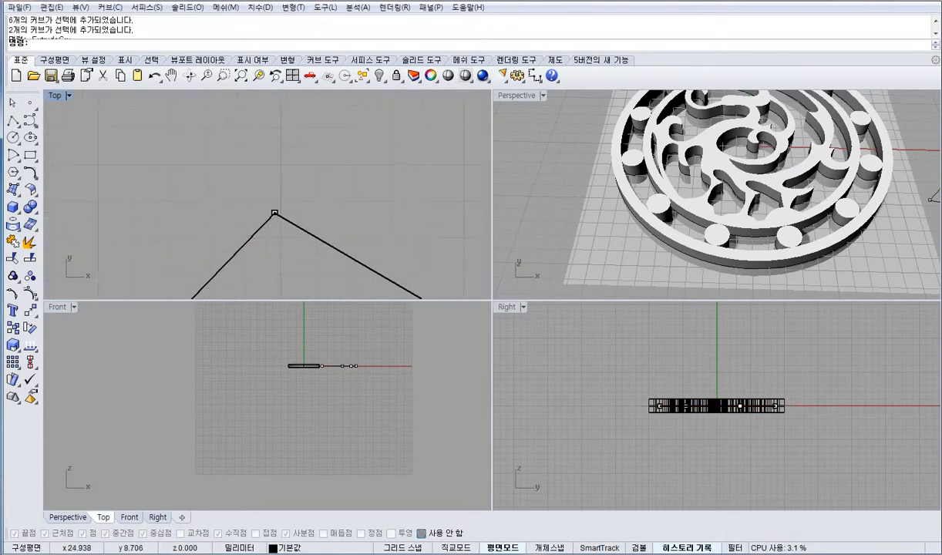
click(276, 212)
click(304, 243)
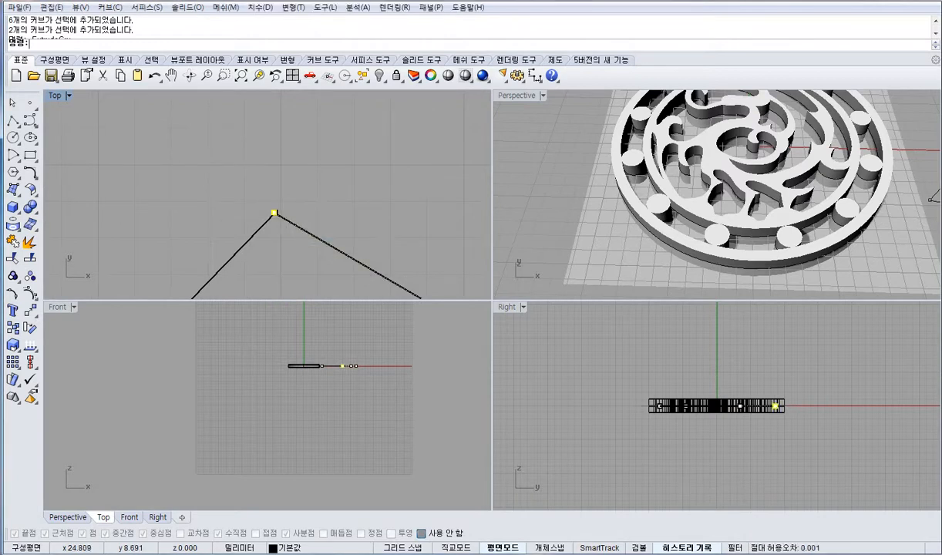
drag(274, 212, 282, 222)
key(Escape)
key(Escape)
Extrude the outer outline and the triangle together to both sides, making them thicker than the medallion.
click(345, 261)
right_drag(345, 263, 333, 185)
scroll(332, 188, down, 13)
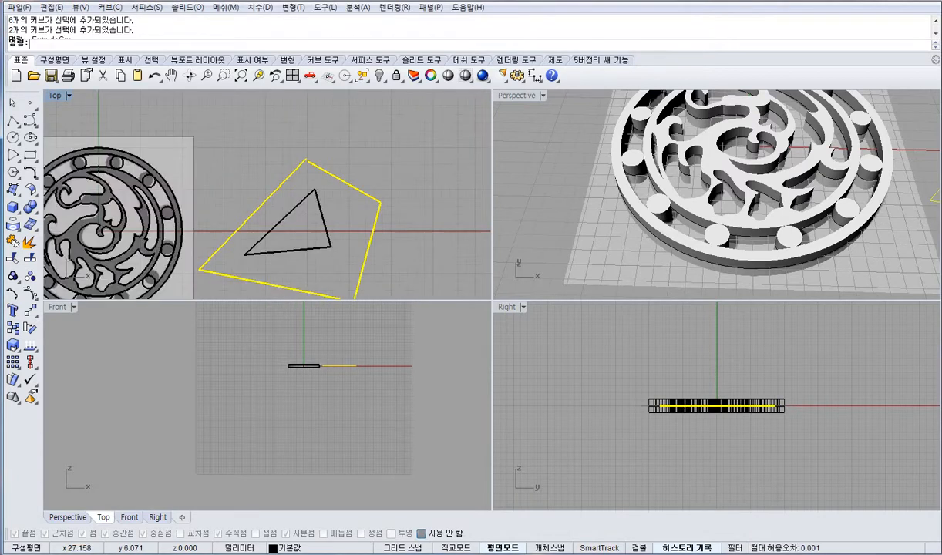
click(364, 153)
click(333, 186)
shift+click(323, 193)
scroll(322, 187, up, 6)
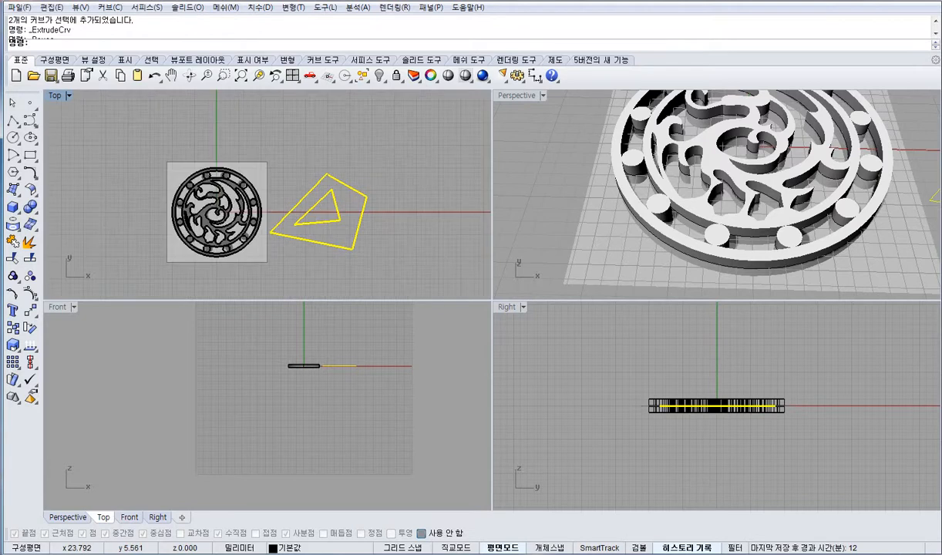
text(ㄷ)
key(BackSpace)
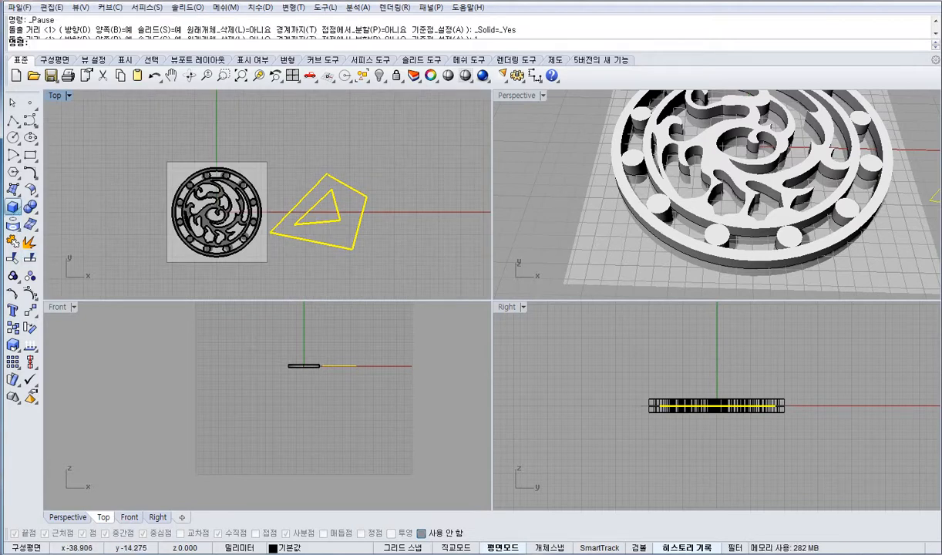
click(12, 206)
click(66, 247)
click(336, 362)
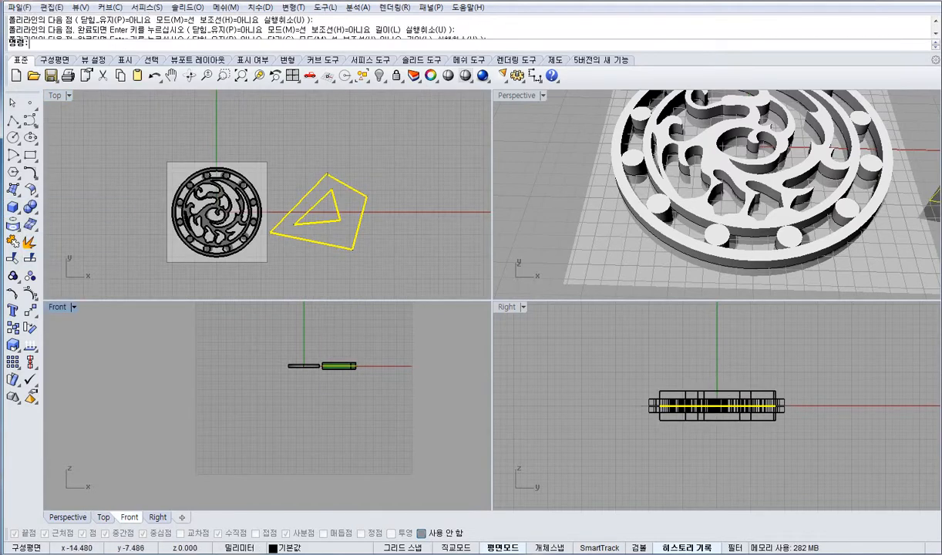
Inspect the two extruded shapes in the Perspective view and maximize that view around them.
click(752, 190)
shift+right_drag(828, 193, 621, 202)
click(686, 231)
right_drag(718, 238, 762, 237)
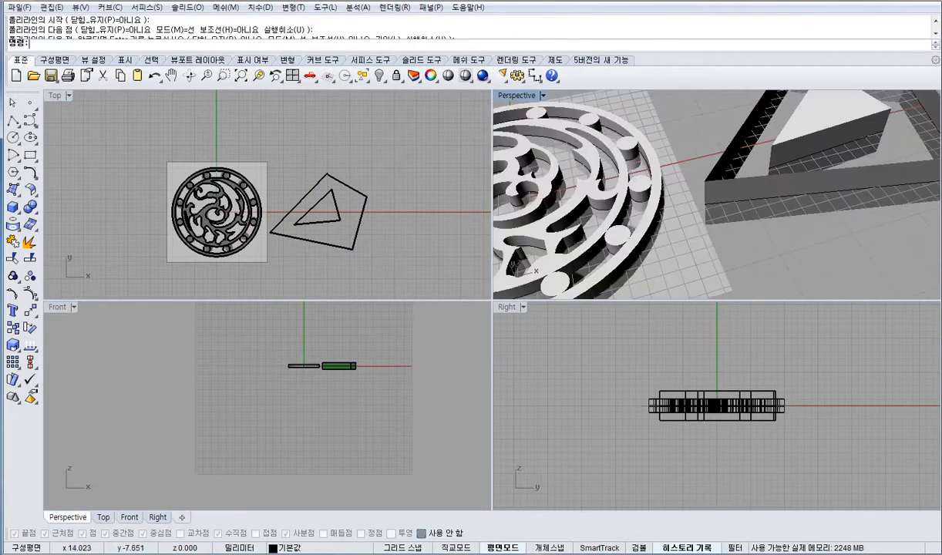
scroll(657, 182, down, 4)
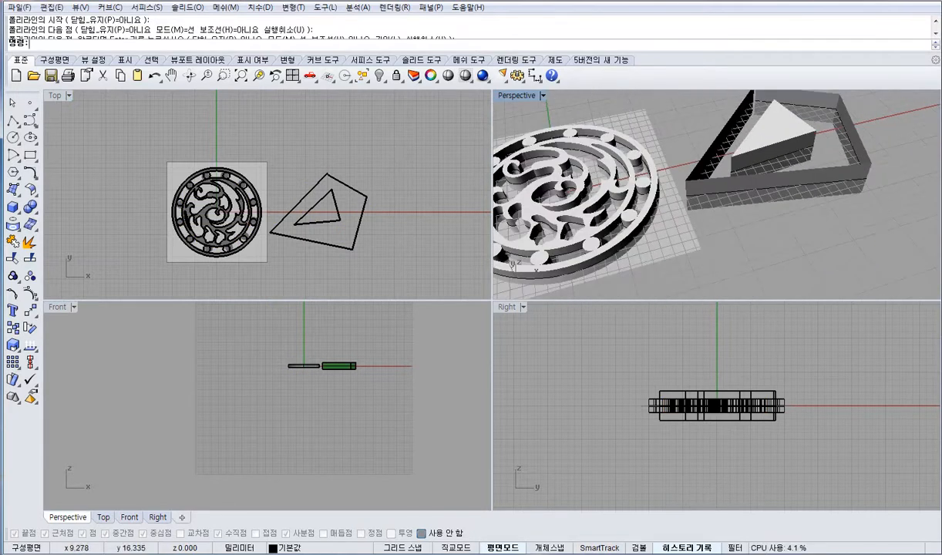
double_click(517, 96)
mouse_move(601, 159)
shift+right_down()
mouse_move(539, 224)
mouse_move(445, 273)
shift+right_up()
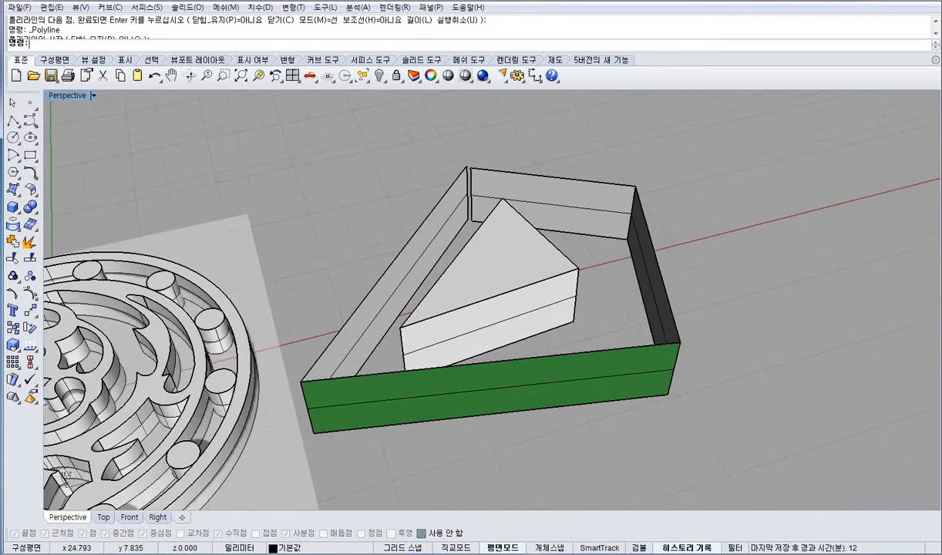
Run the edge analysis for naked edges on all objects and examine the extruded outline around the triangle.
click(31, 345)
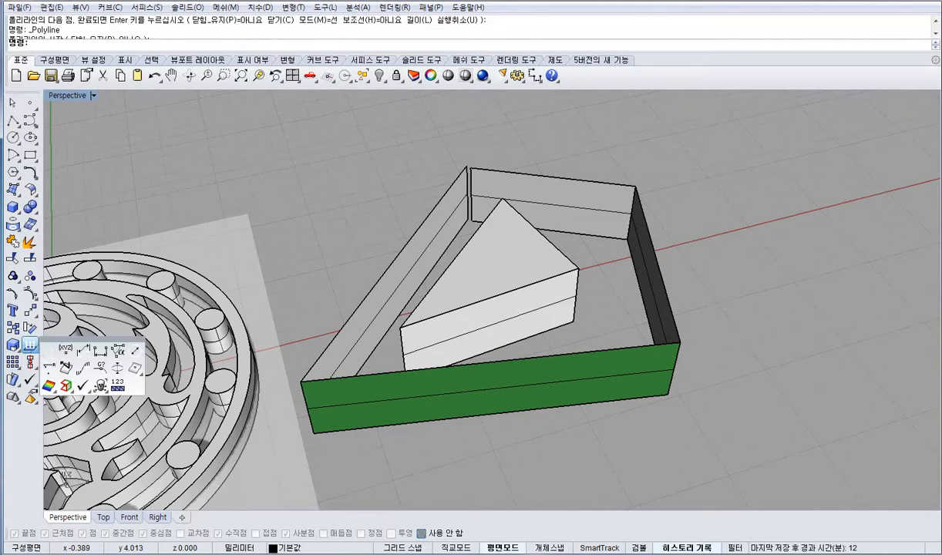
drag(75, 340, 89, 339)
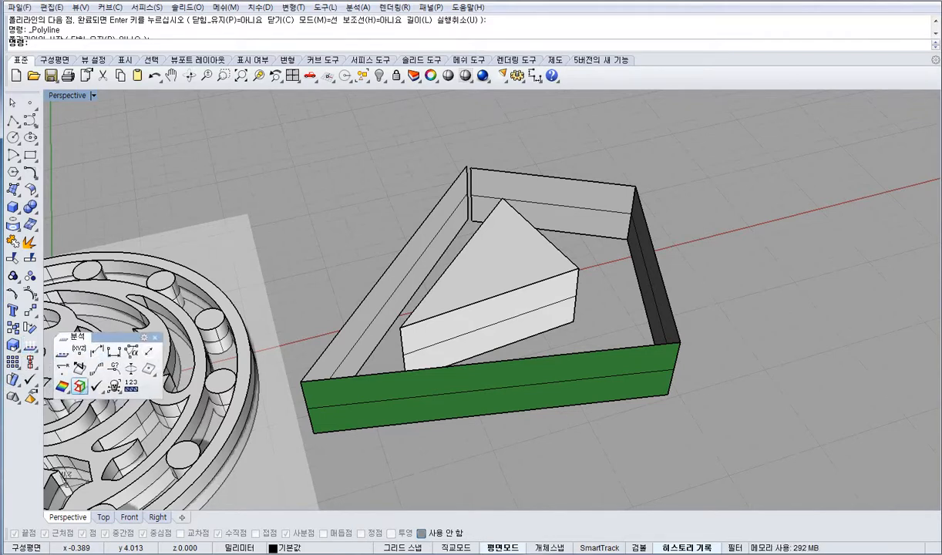
click(79, 387)
key(ctrl+a)
key(Return)
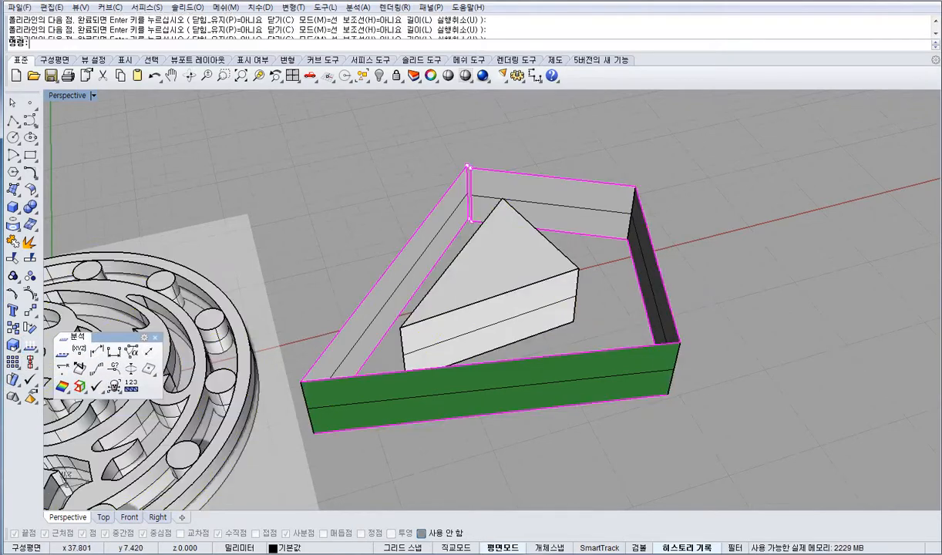
right_drag(401, 324, 647, 293)
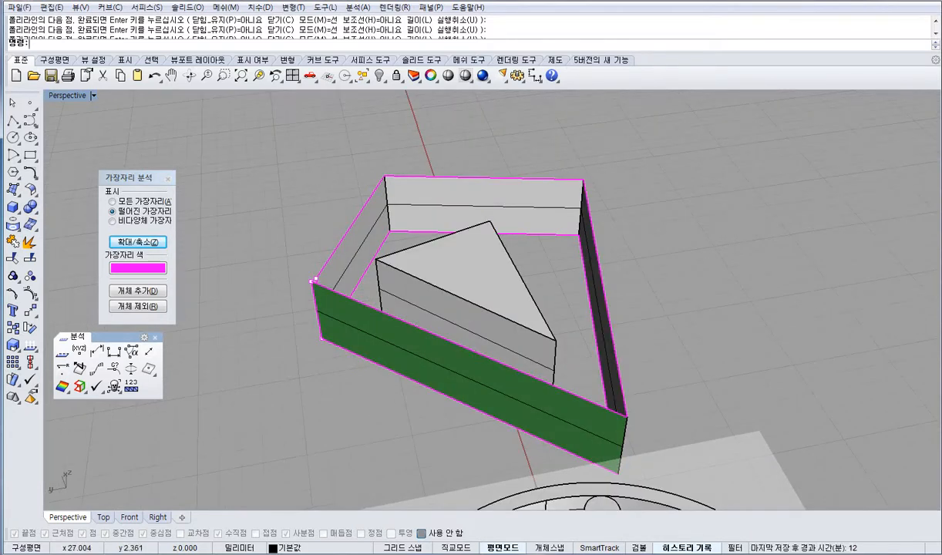
right_drag(532, 324, 331, 347)
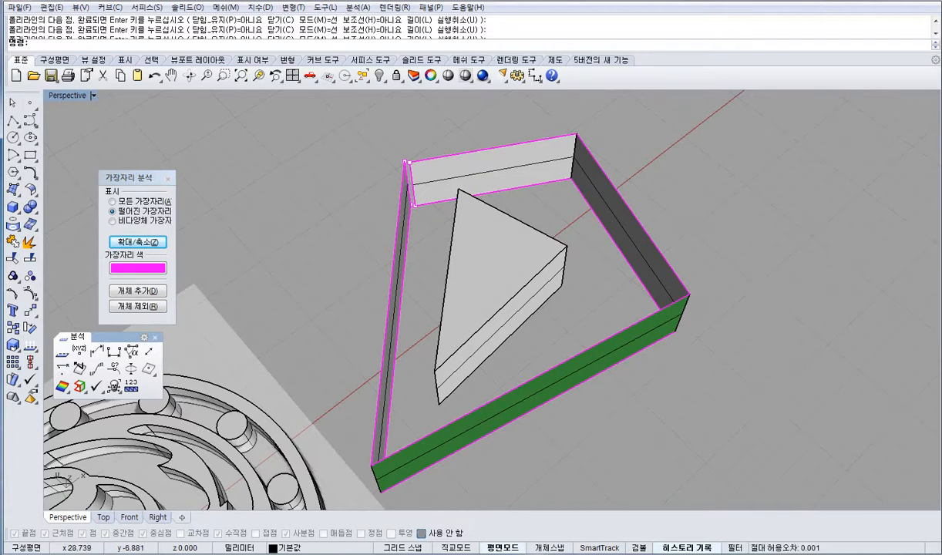
Undo the extrusions back to the flat outlines, and restore the extruded shapes.
key(ctrl+z)
key(ctrl+z)
key(ctrl+z)
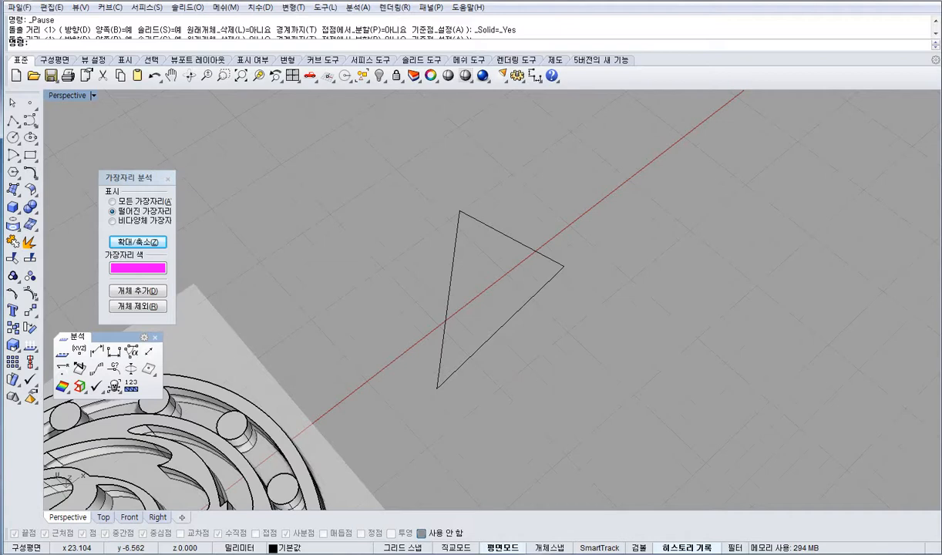
key(ctrl+t)
key(ctrl+z)
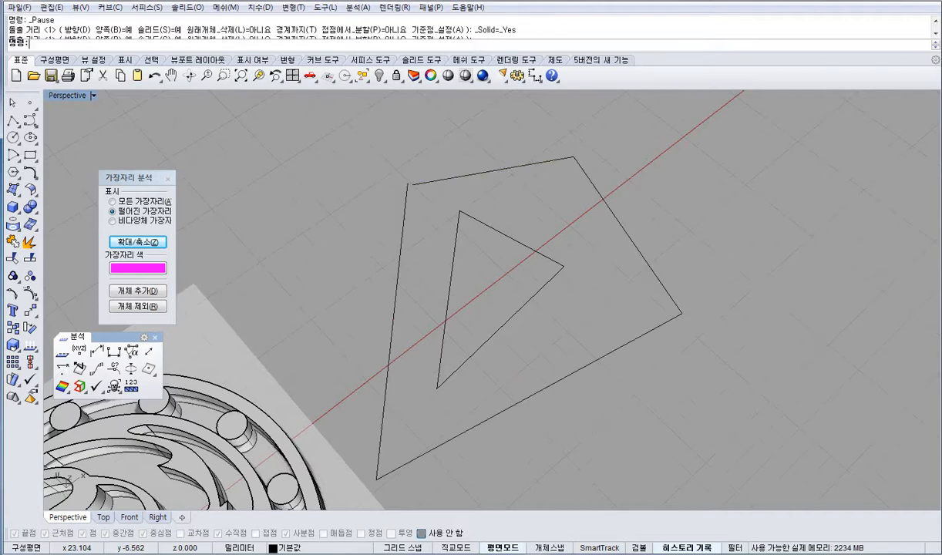
key(ctrl+z)
key(ctrl+z)
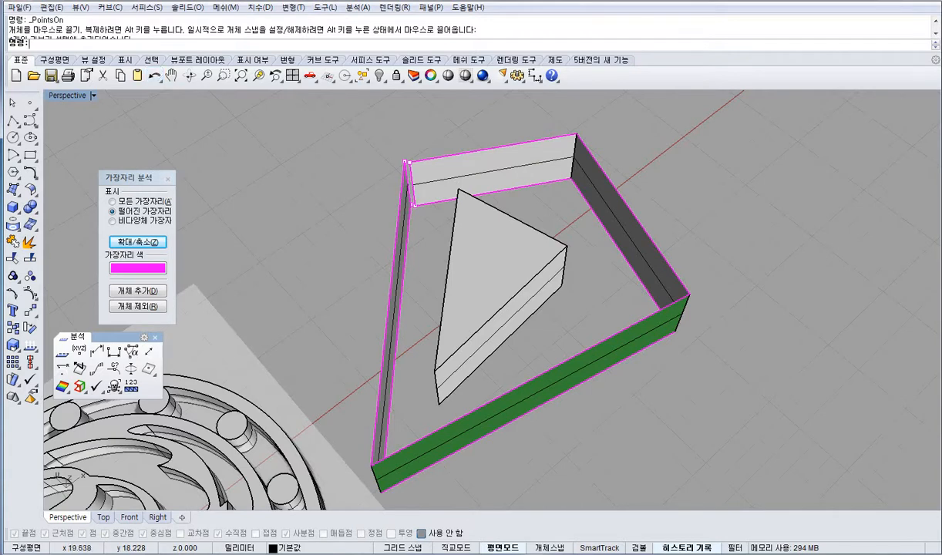
key(ctrl+a)
key(Return)
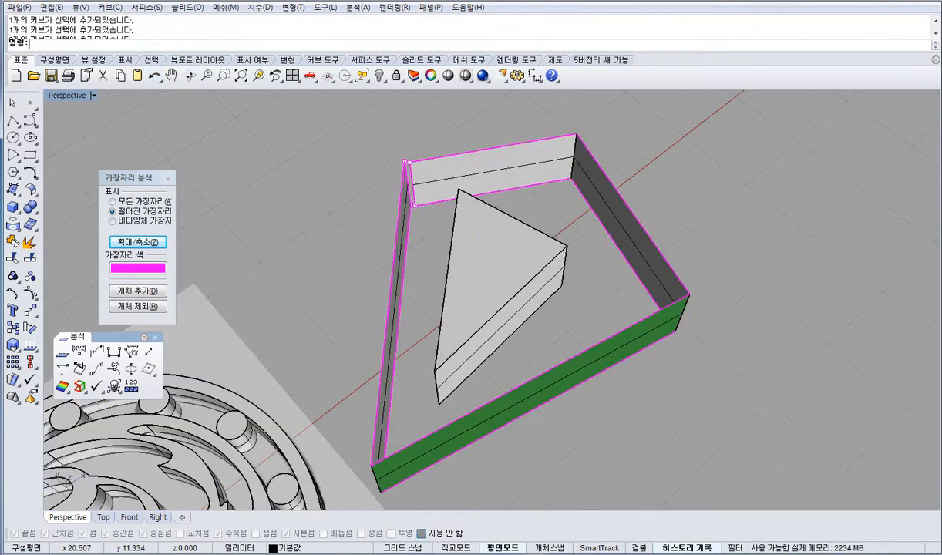